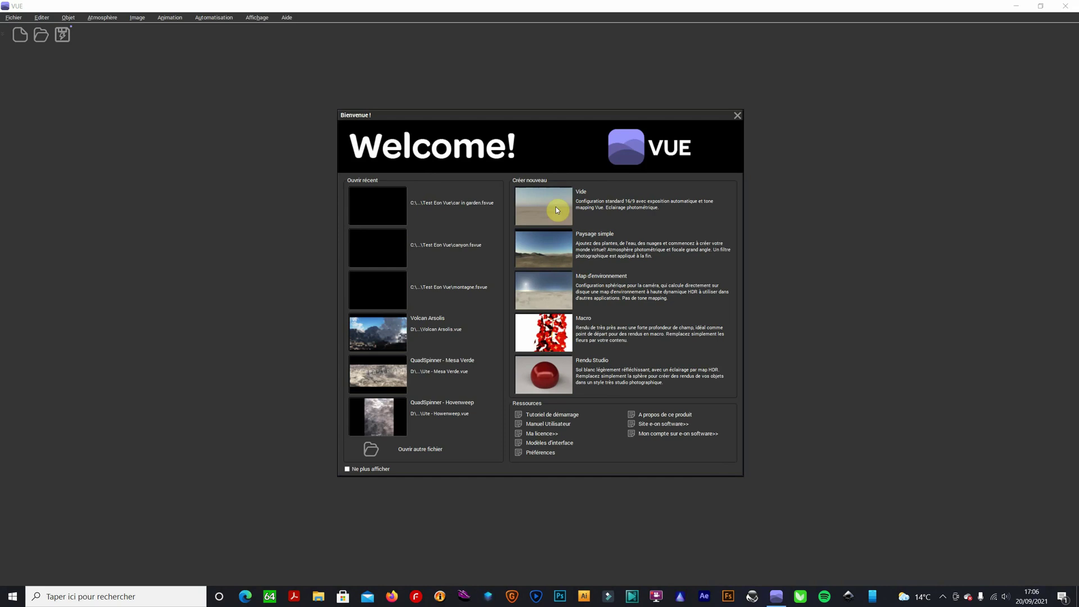
Step: Create a new scene from the simple landscape template (Paysage simple)
left_click(603, 235)
left_click(385, 307)
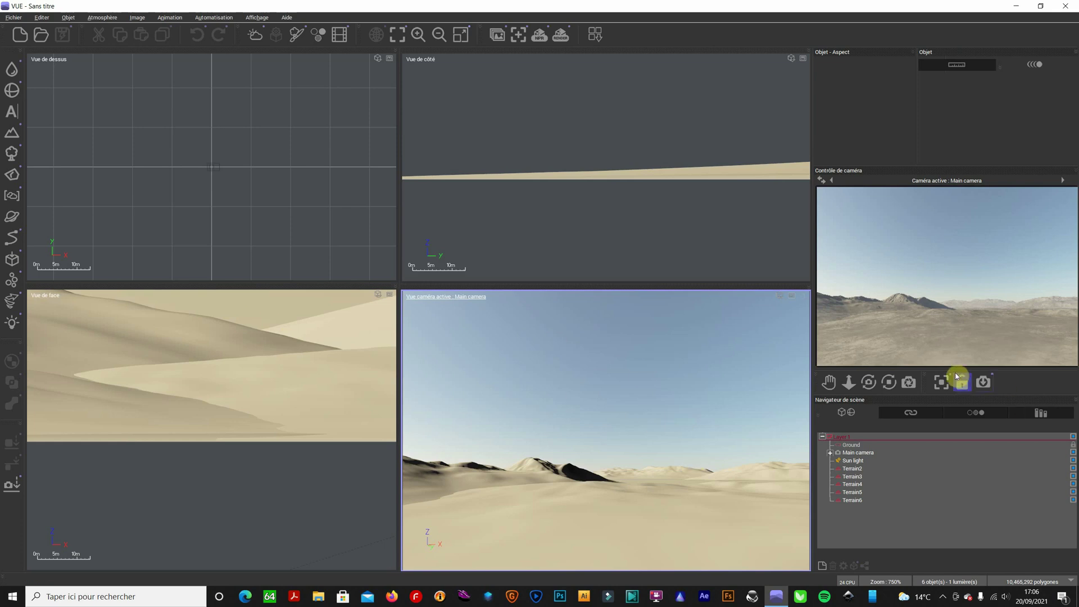
Step: Check which terrain is which by selecting Terrain6, Terrain2 and Terrain3, and settle on Terrain4, the foreground terrain
left_click(356, 173)
scroll(357, 172, "down", 10)
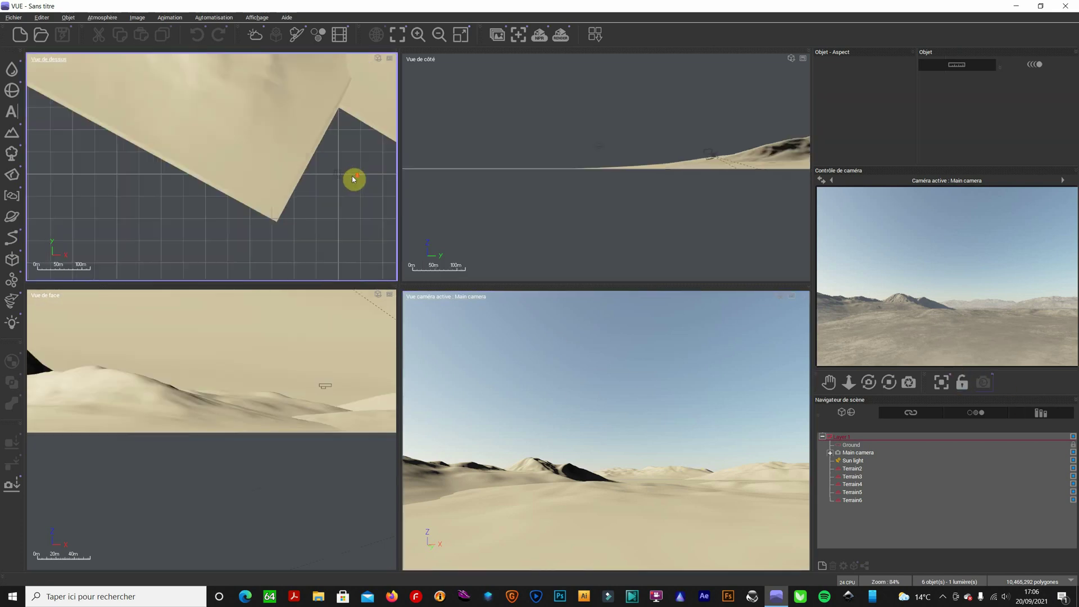
scroll(320, 170, "down", 5)
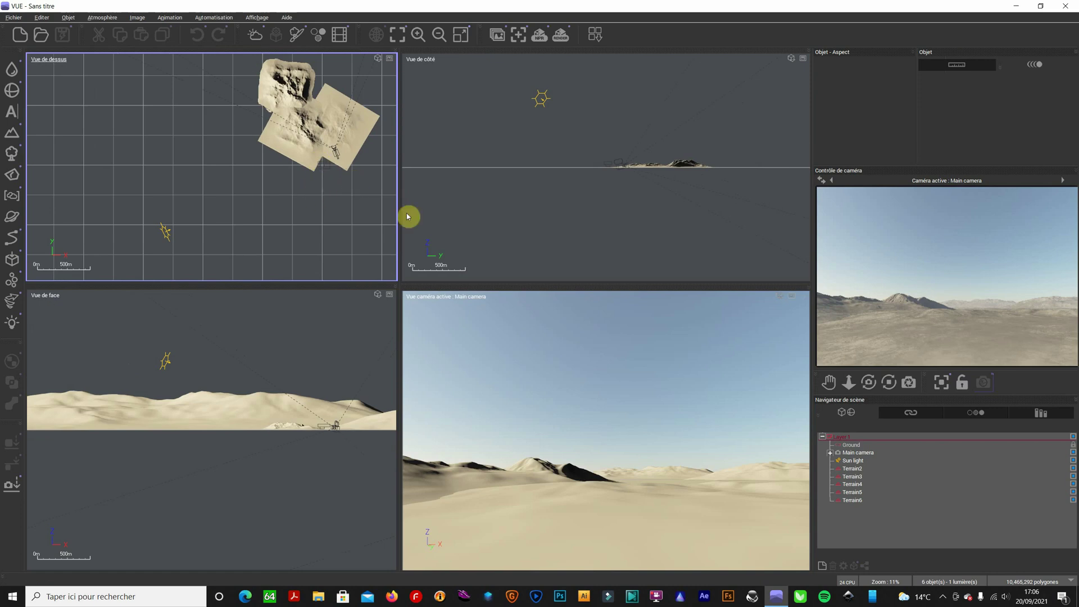
left_click(857, 501)
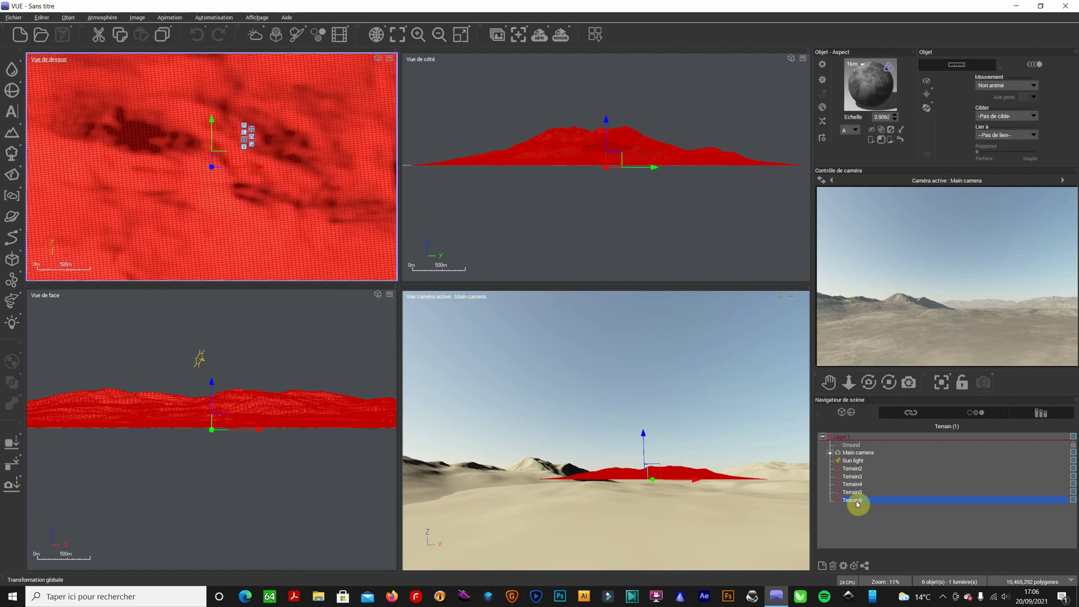
left_click(854, 468)
left_click(852, 477)
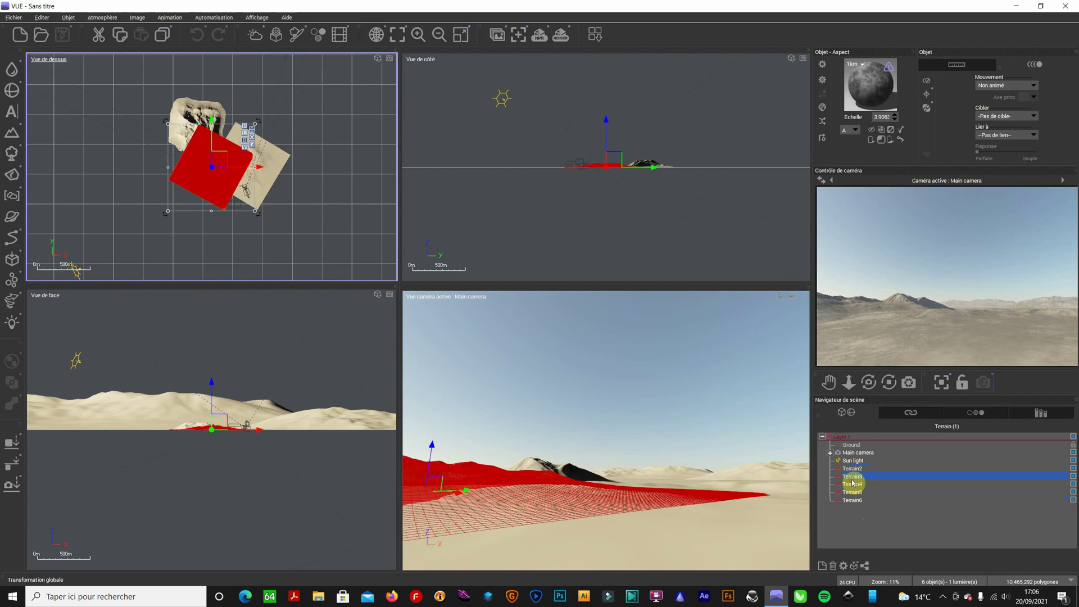
left_click(852, 484)
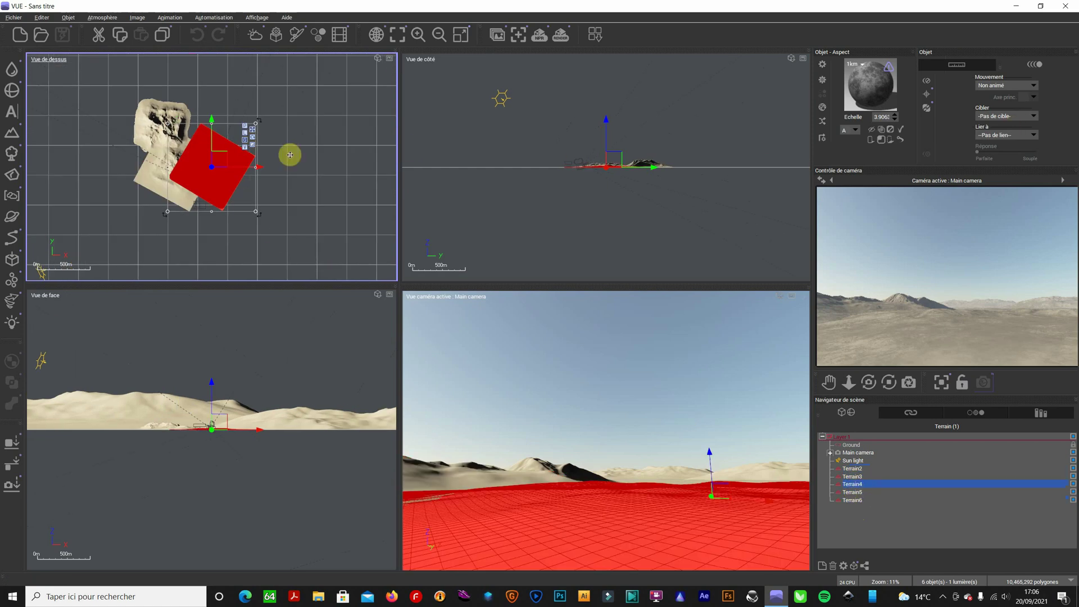
Step: Carve a winding, branching channel into Terrain4 by lowering its relief with the terrain editor's brush, and refresh the camera preview
double_click(235, 178)
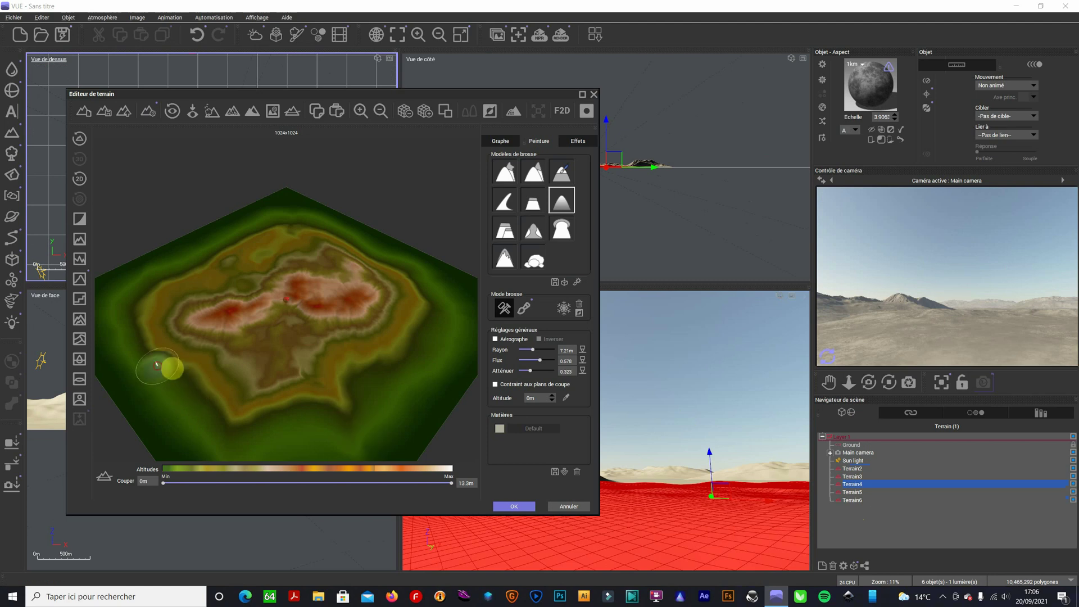
mouse_move(157, 365)
left_mouse_down()
mouse_move(255, 350)
mouse_move(337, 373)
mouse_move(282, 335)
mouse_move(232, 321)
mouse_move(272, 316)
mouse_move(301, 336)
mouse_move(249, 310)
mouse_move(282, 305)
mouse_move(315, 331)
mouse_move(288, 307)
mouse_move(239, 313)
mouse_move(224, 342)
mouse_move(287, 340)
mouse_move(312, 392)
mouse_move(336, 344)
mouse_move(327, 324)
mouse_move(340, 378)
mouse_move(277, 342)
mouse_move(160, 373)
mouse_move(203, 436)
mouse_move(269, 448)
mouse_move(242, 448)
mouse_move(303, 439)
mouse_move(335, 408)
mouse_move(327, 363)
mouse_move(332, 428)
mouse_move(431, 429)
left_mouse_up()
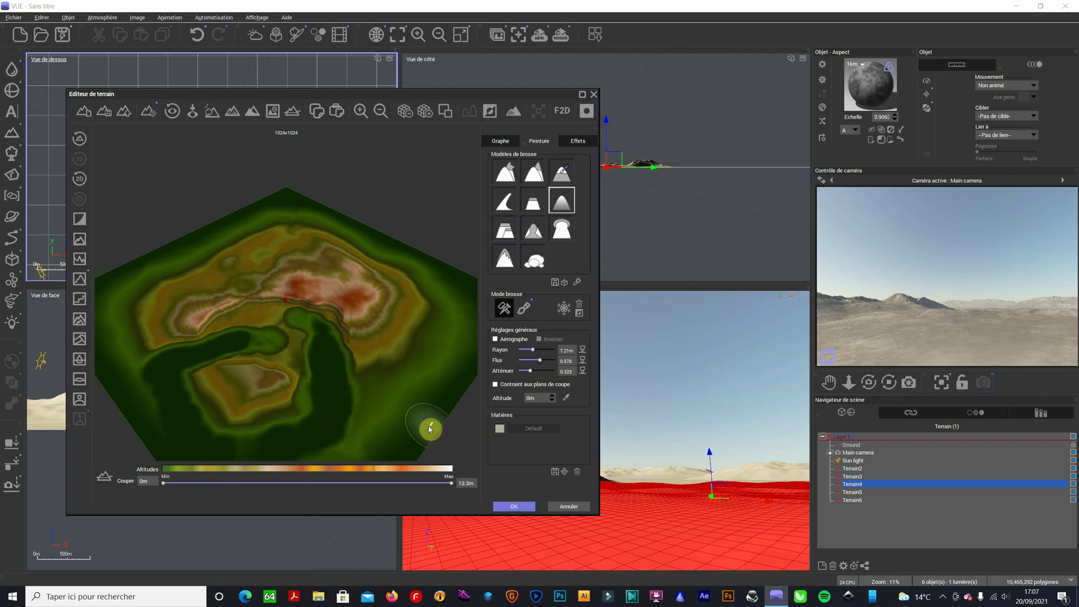
left_click(519, 506)
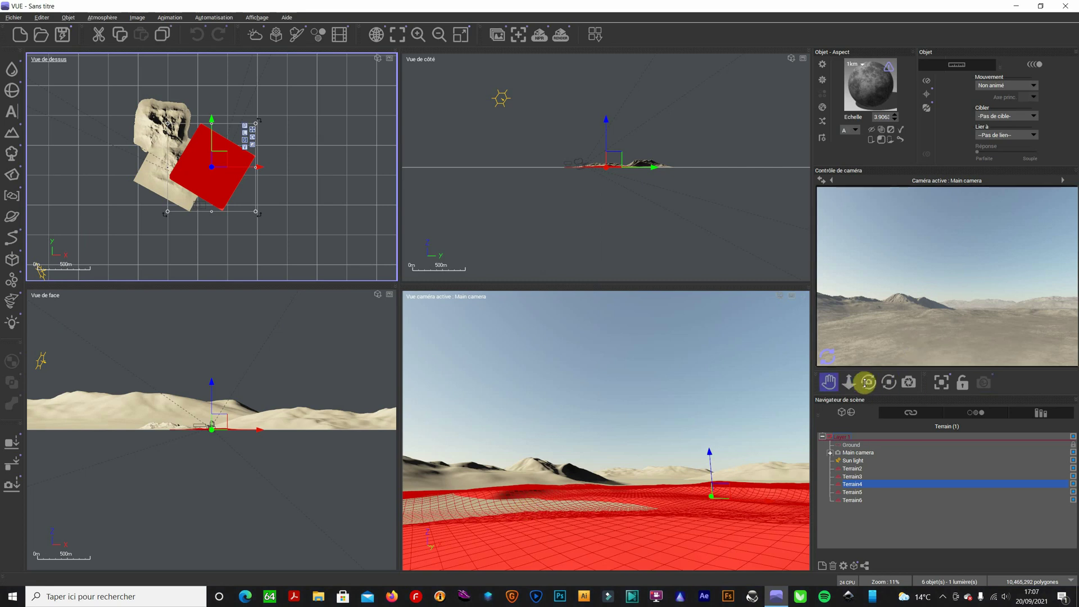
left_click(827, 355)
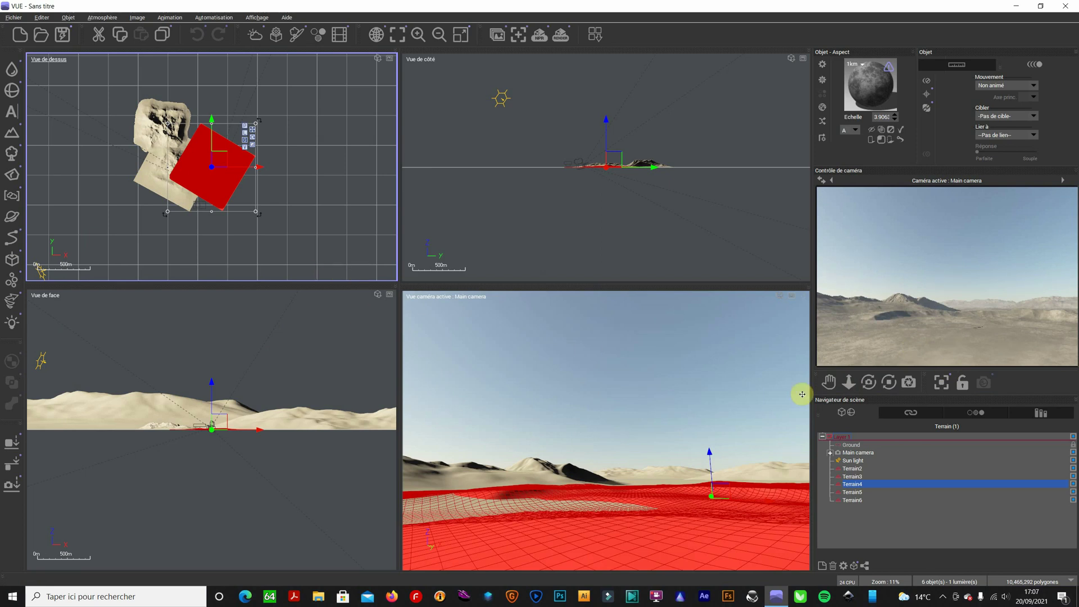
Step: Add an infinite sea plane to the scene, raise it slightly along the vertical axis and refresh the camera preview
left_click(14, 72)
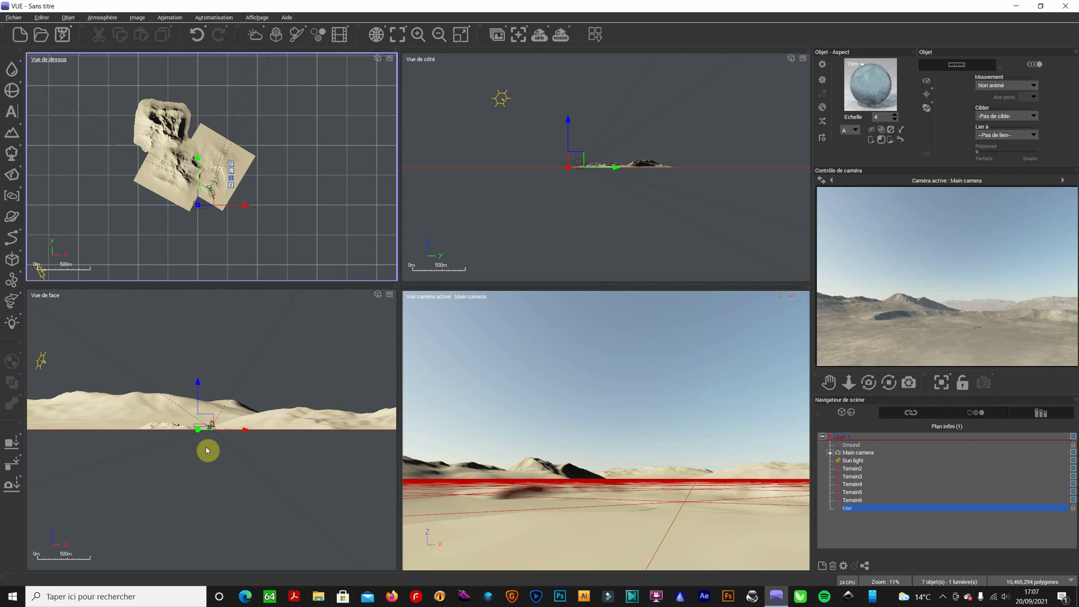
scroll(207, 450, "up", 6)
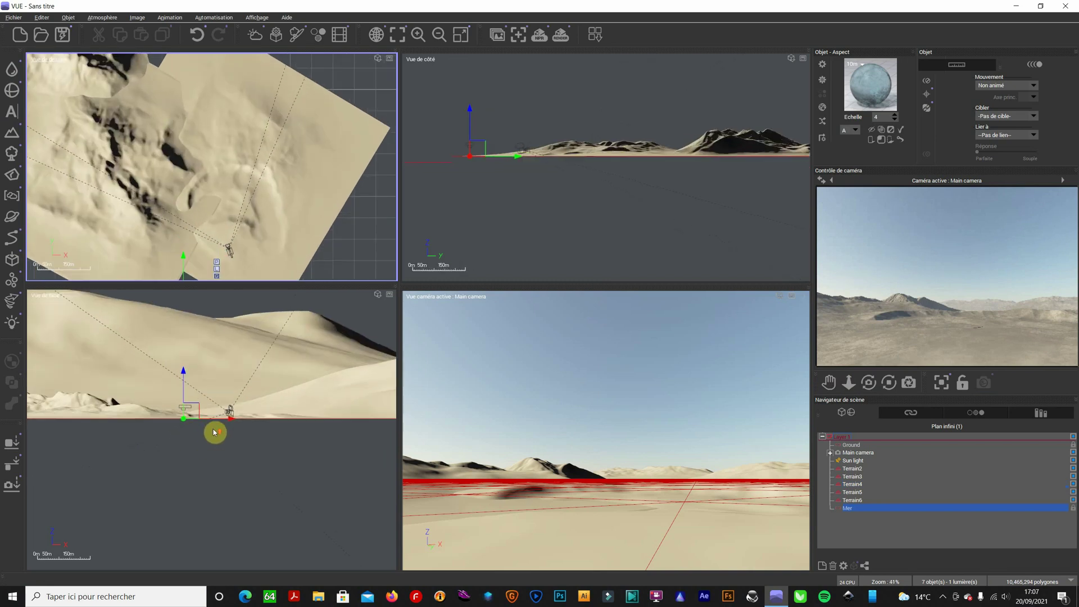
left_click(183, 401)
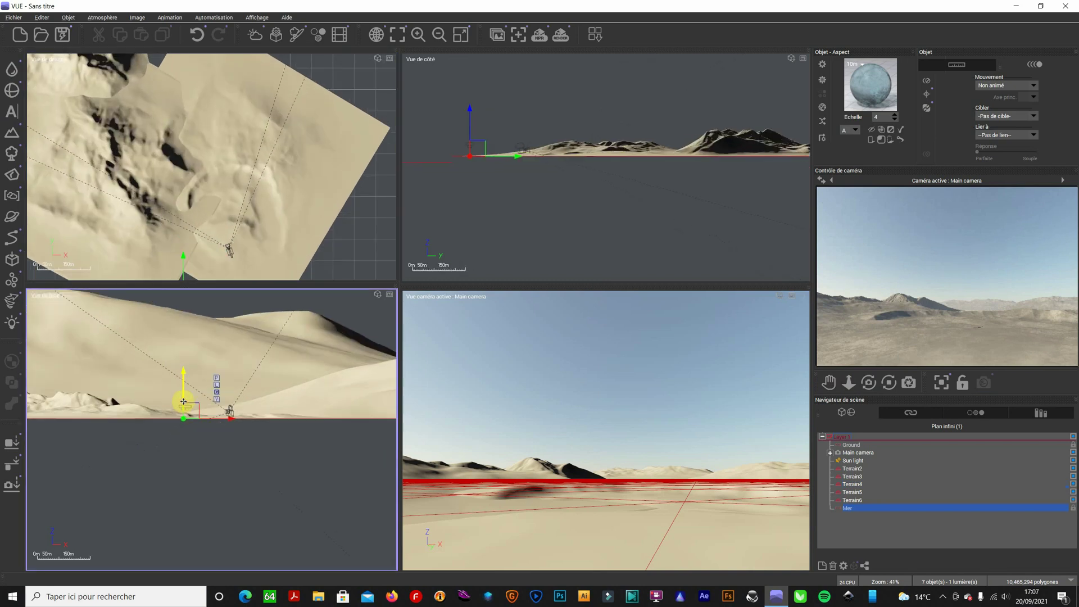
left_click_drag(183, 401, 183, 401)
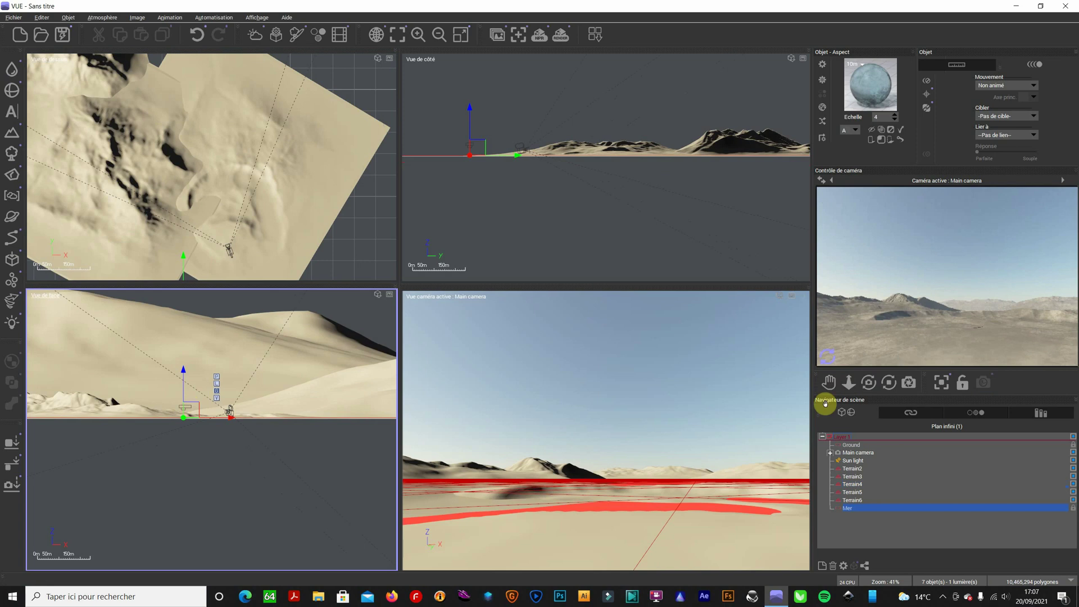
left_click(832, 364)
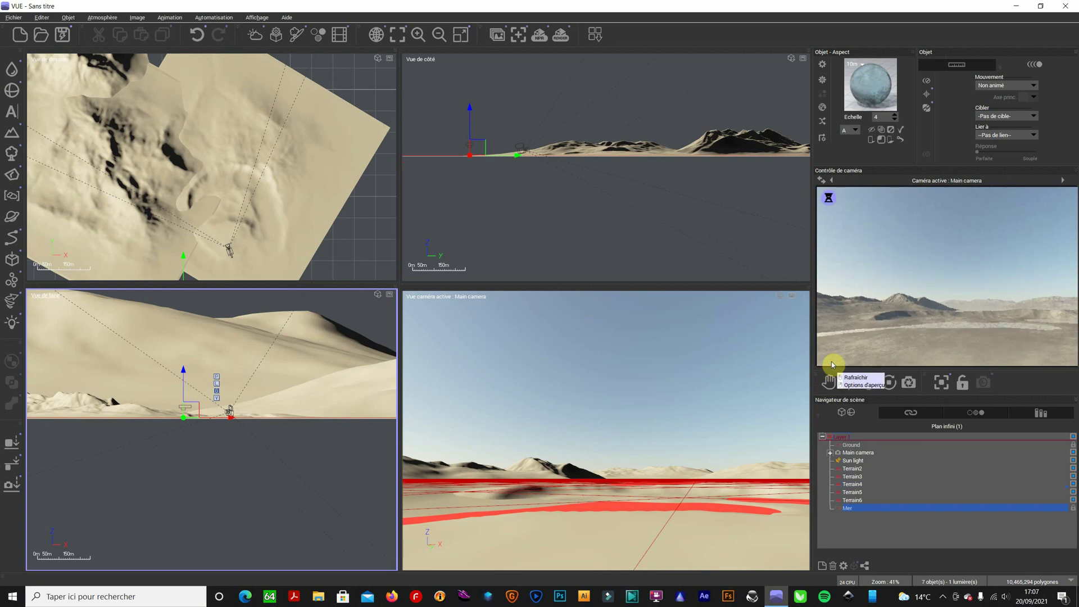
Step: Render the main camera view without stacking the render, and accept the post-render options
left_click(792, 296)
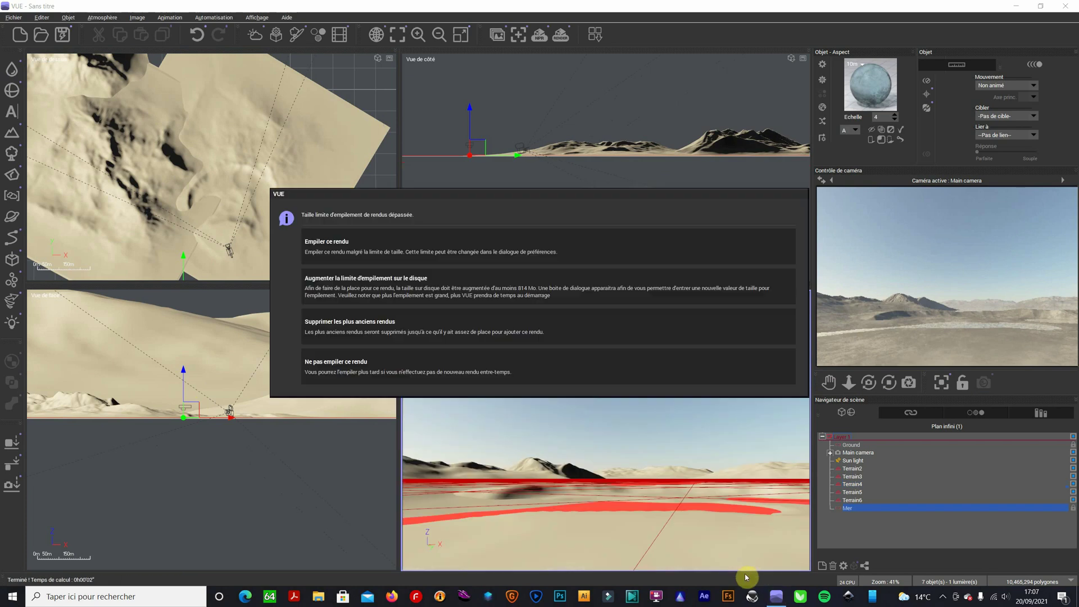
left_click(371, 377)
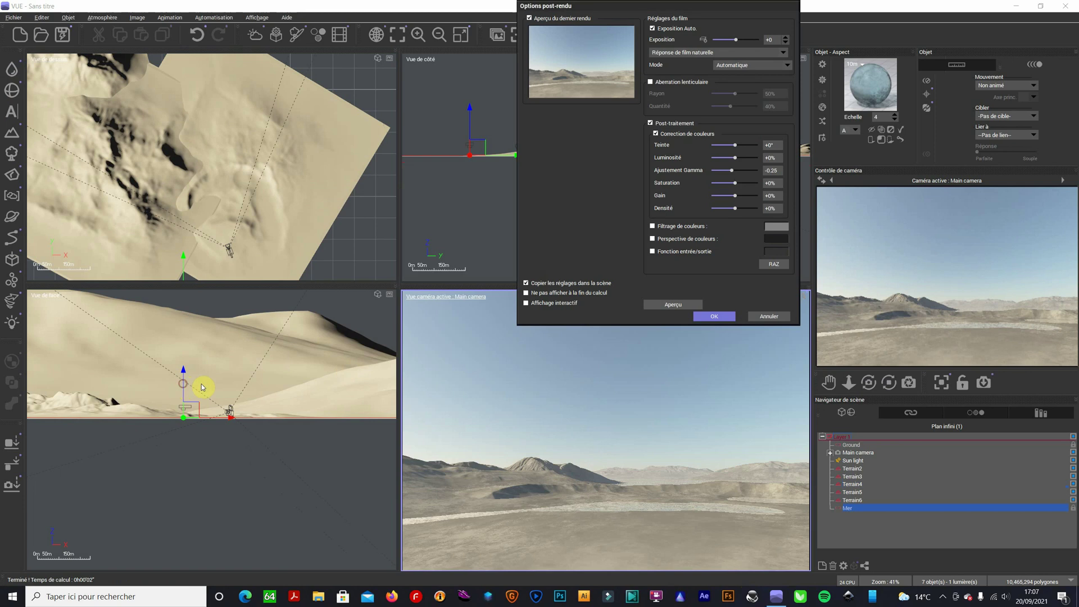
left_click(713, 315)
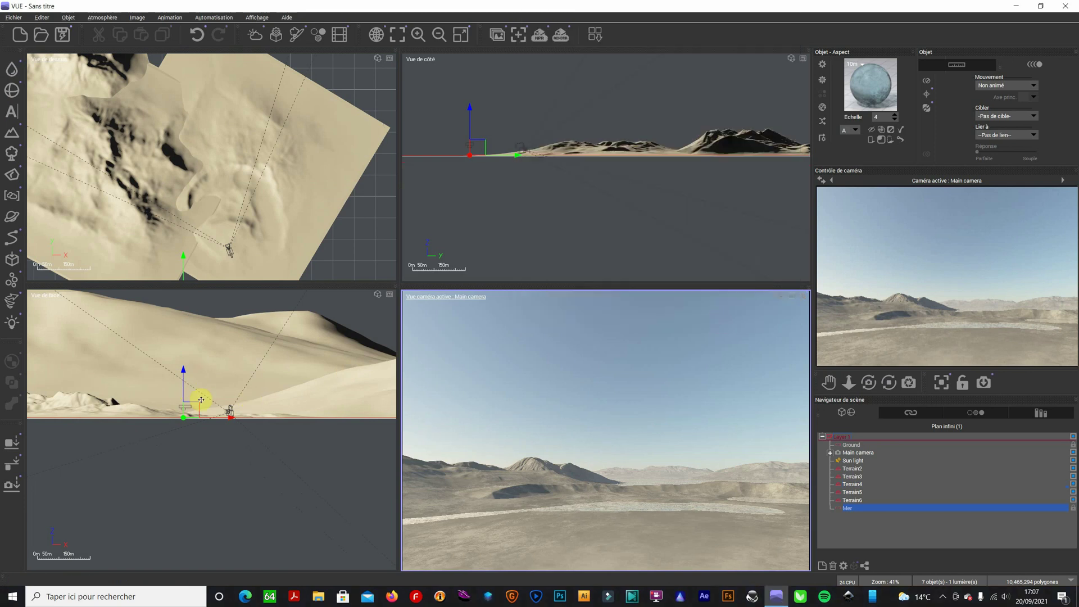
Step: Raise the sea plane further in two small vertical moves, flooding part of the foreground, and refresh the camera preview
left_click(186, 386)
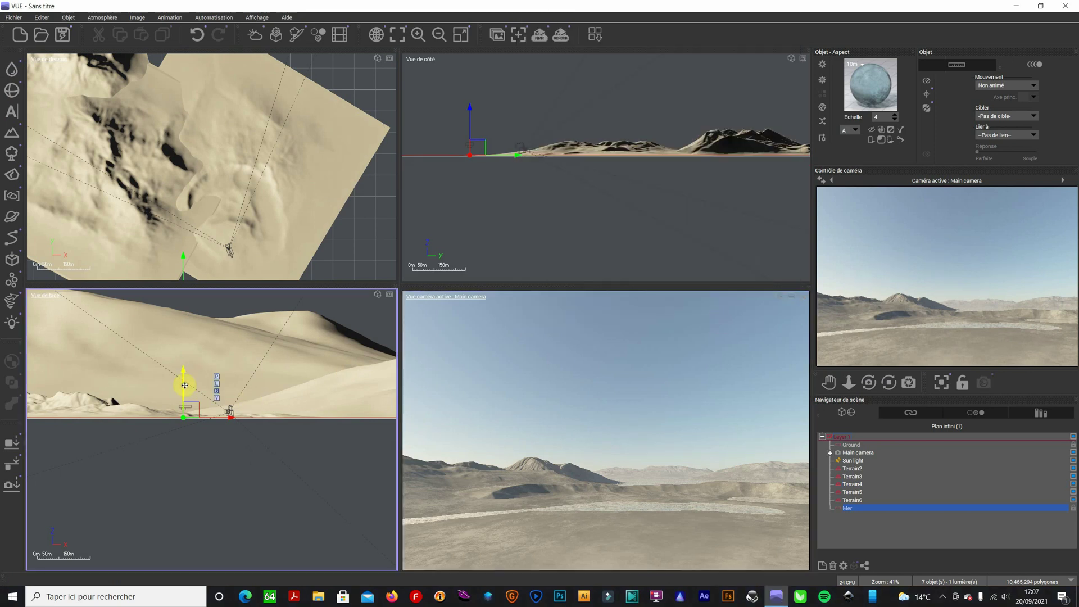
left_click(825, 357)
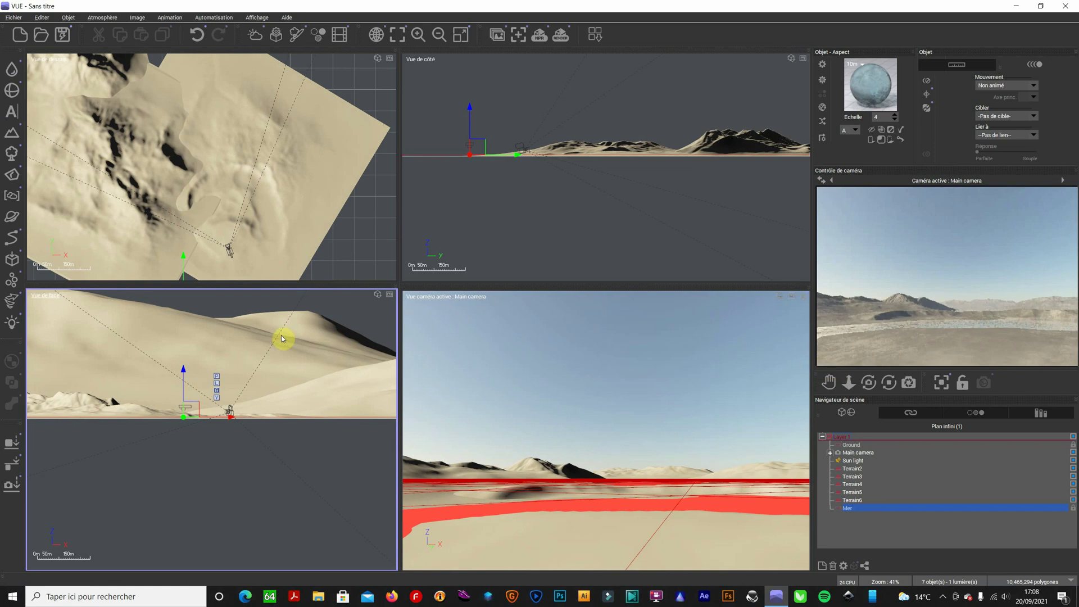
left_click_drag(184, 382, 185, 381)
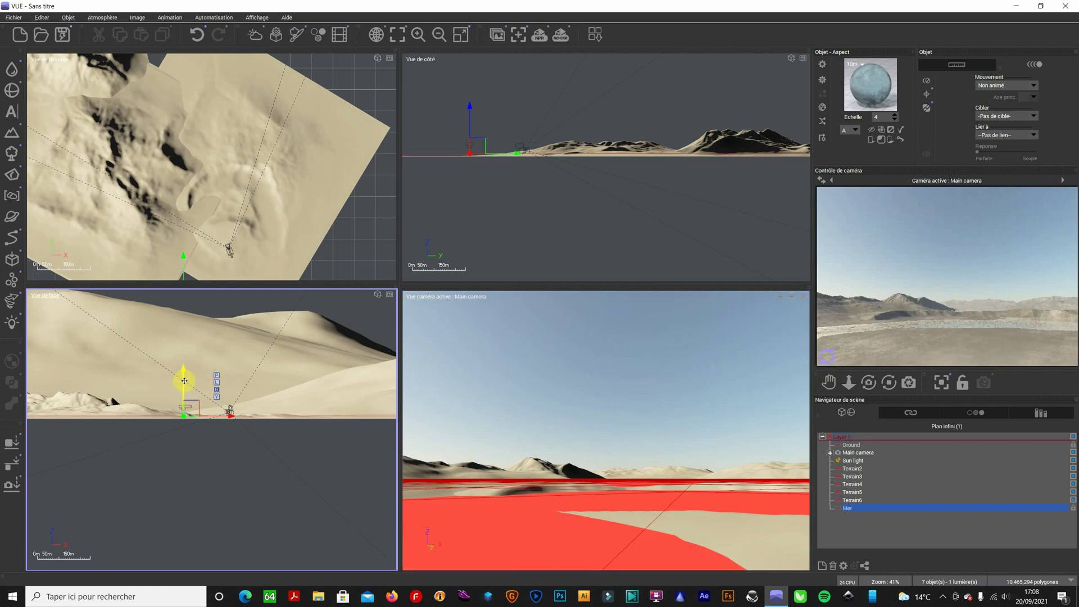
left_click(830, 361)
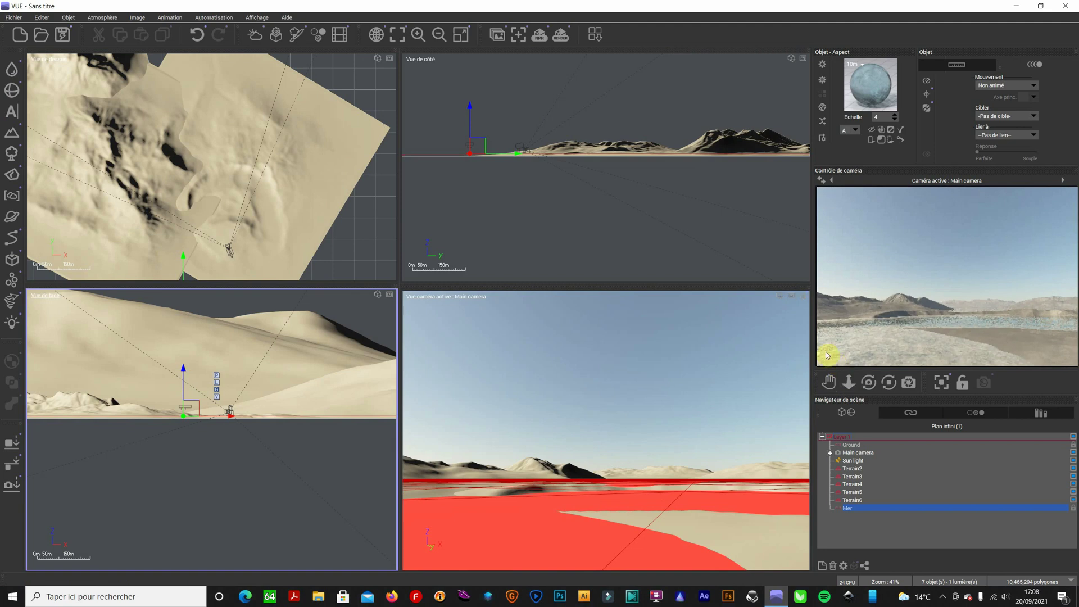
Step: Render the main camera view again with the higher water level, leave it unstacked and accept the post-render options
left_click(791, 298)
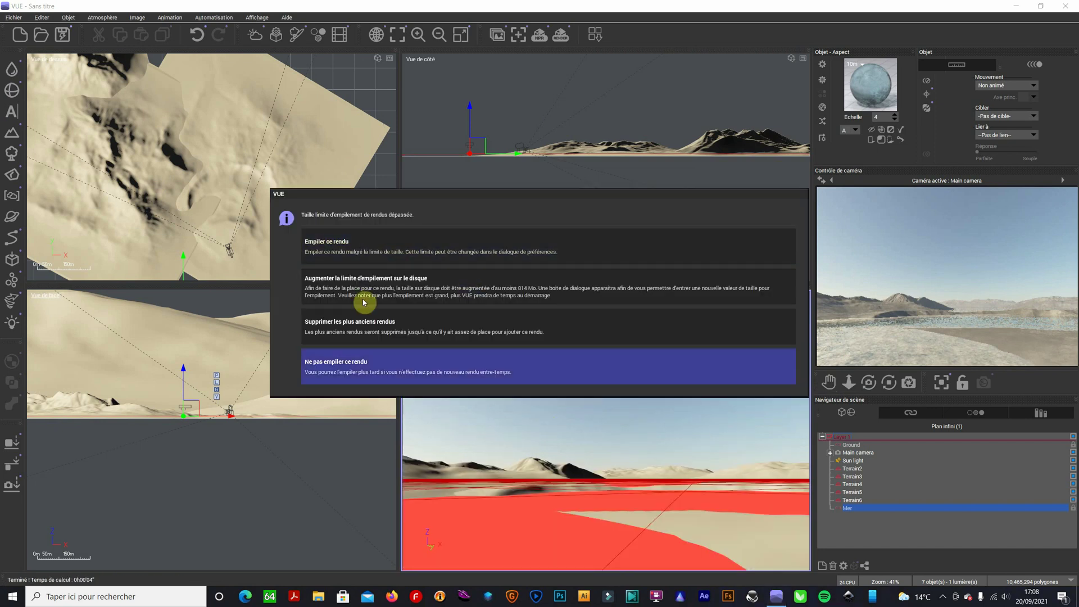
left_click(375, 372)
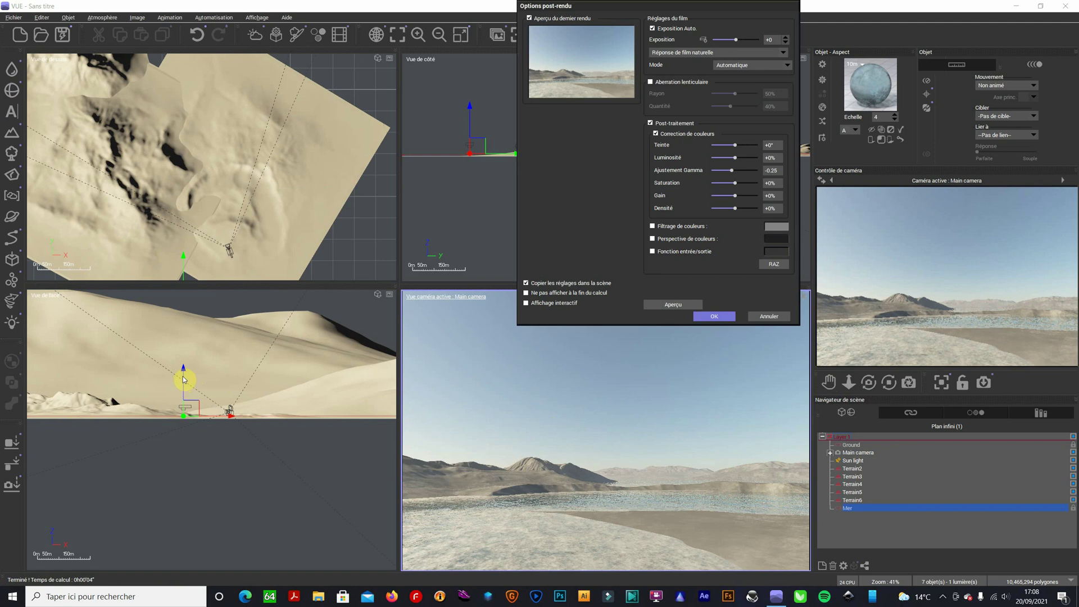
left_click(181, 400)
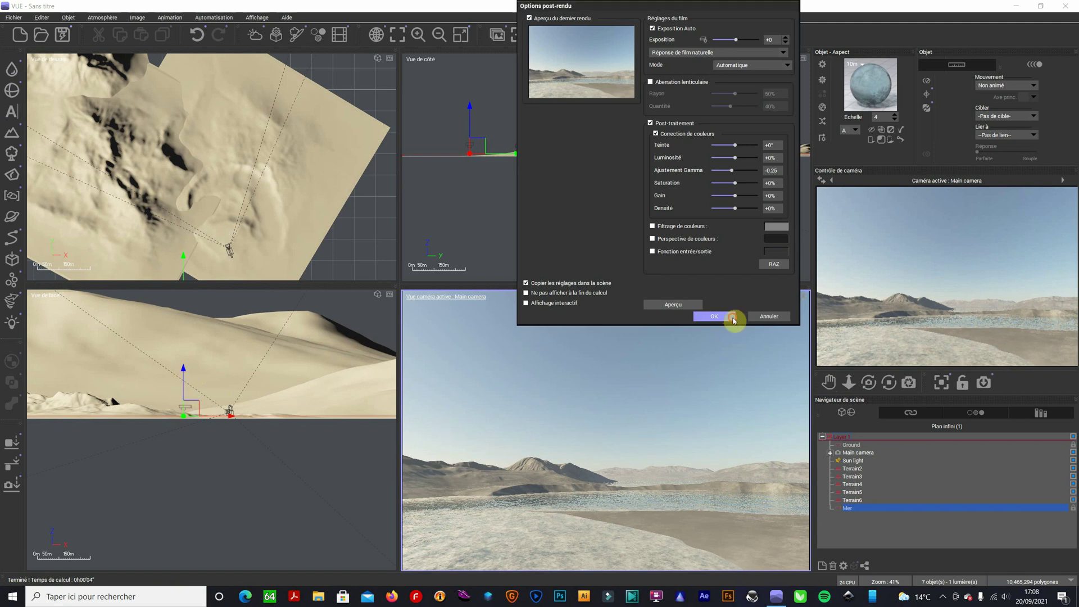
left_click(727, 317)
Step: Raise the sea plane until the water covers the whole foreground, and refresh the camera preview
left_click(182, 383)
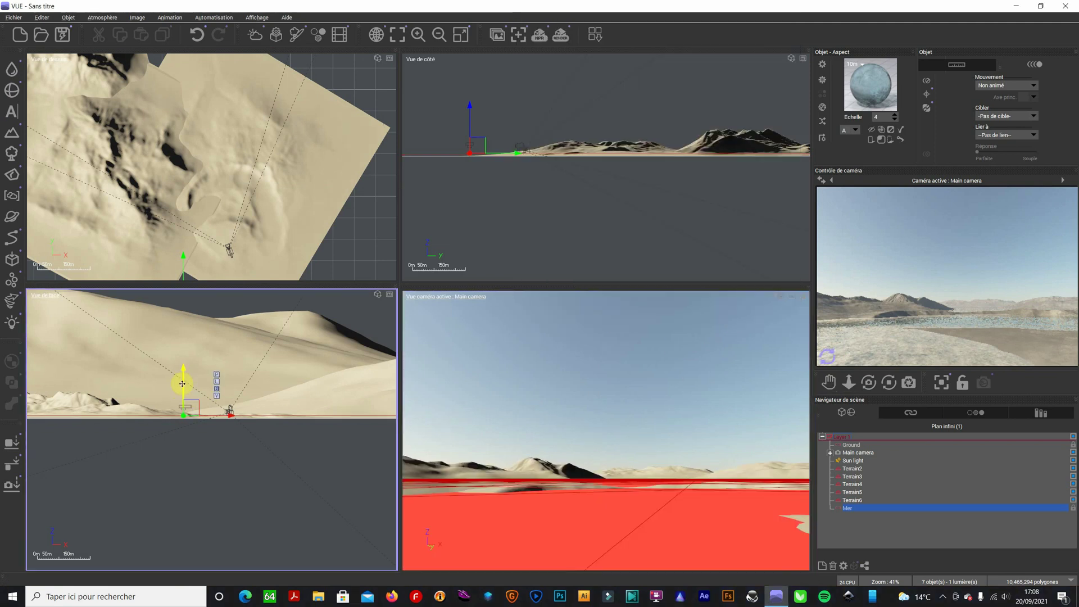
left_click(855, 382)
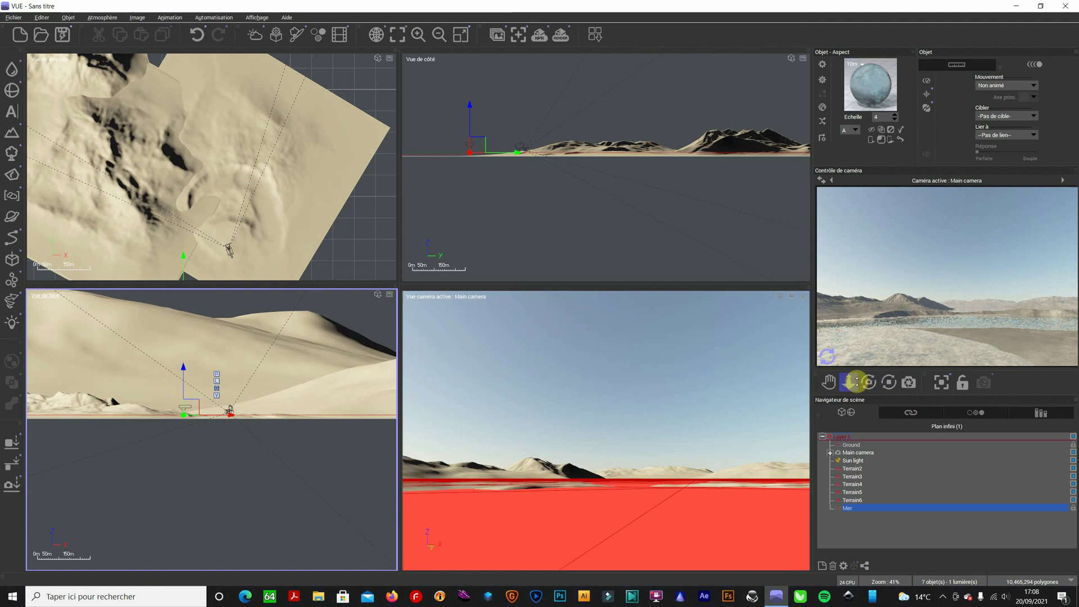
left_click(832, 363)
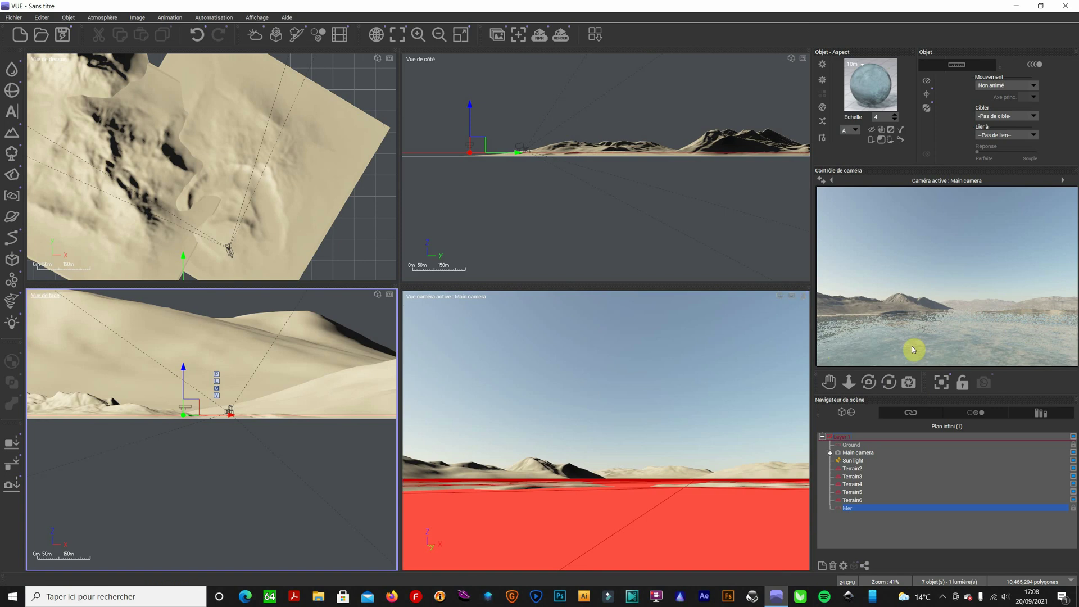
Step: Add a new terrain and enlarge it evenly to about two and a half times its width in the top view
scroll(378, 79, "down", 8)
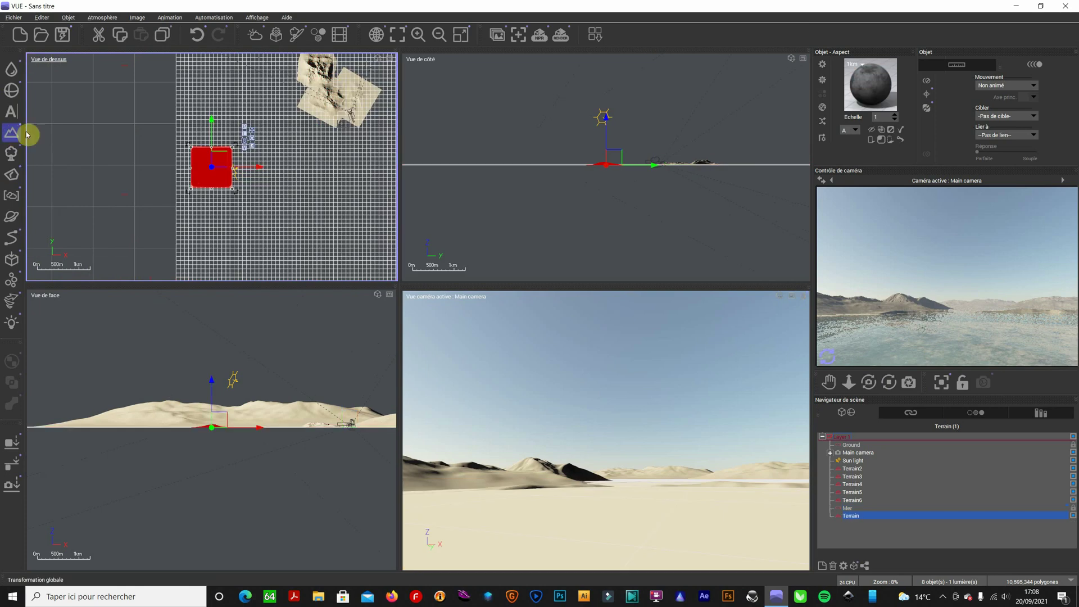
left_click_drag(233, 190, 301, 255)
left_click(244, 201)
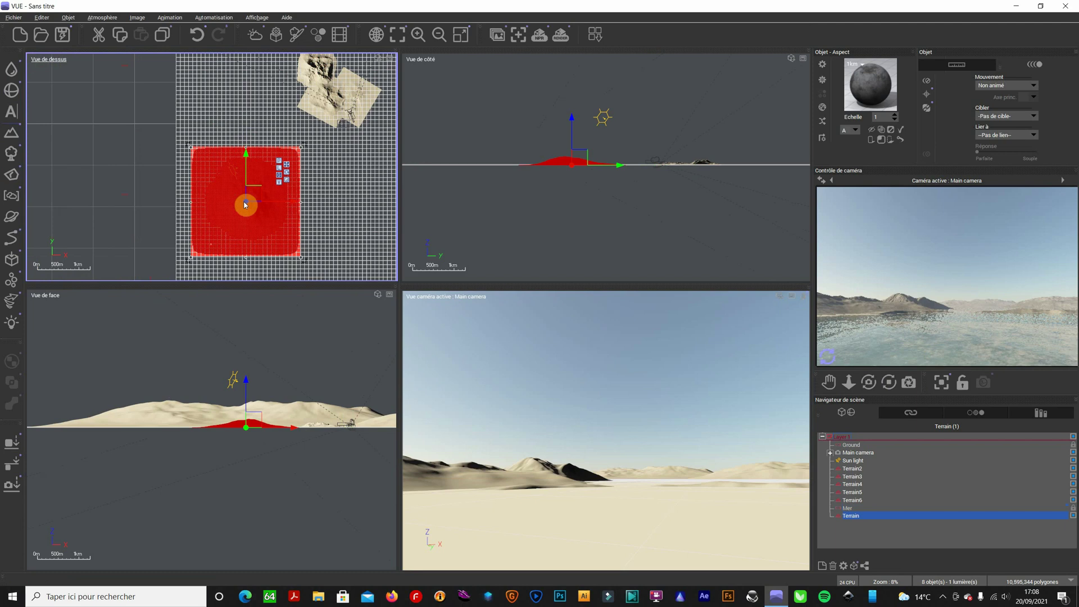
Step: Replace the new terrain's relief with a different preset landform in the terrain editor and validate it
double_click(245, 204)
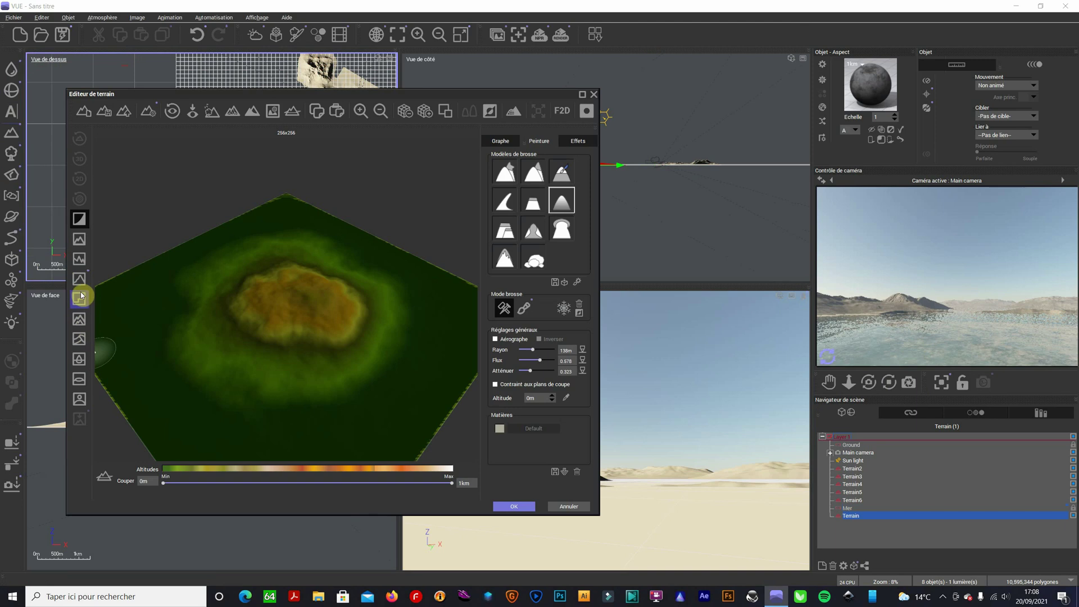
left_click(79, 320)
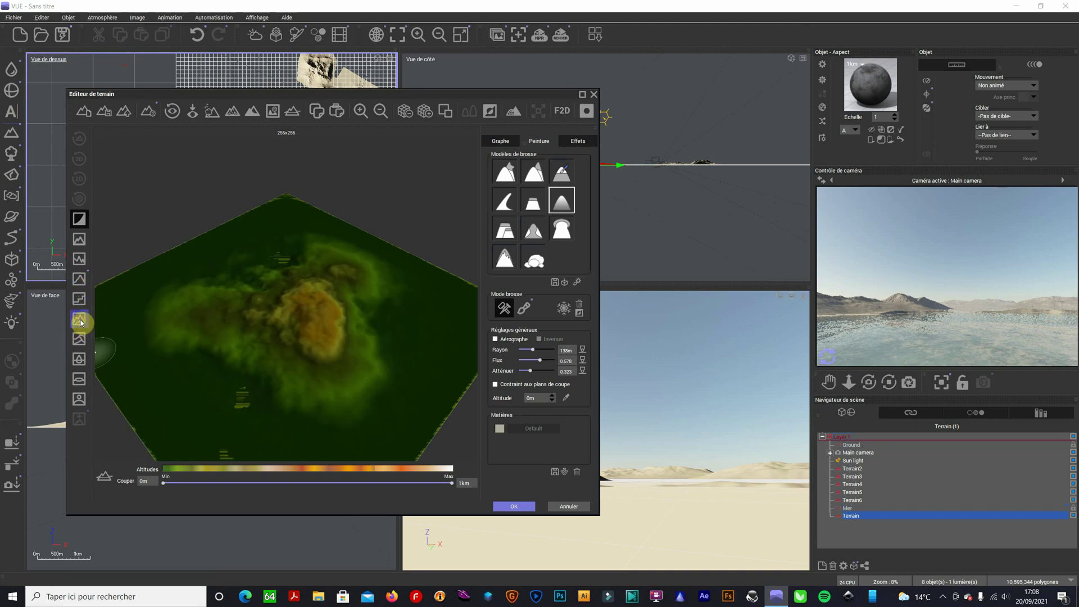
left_click(519, 507)
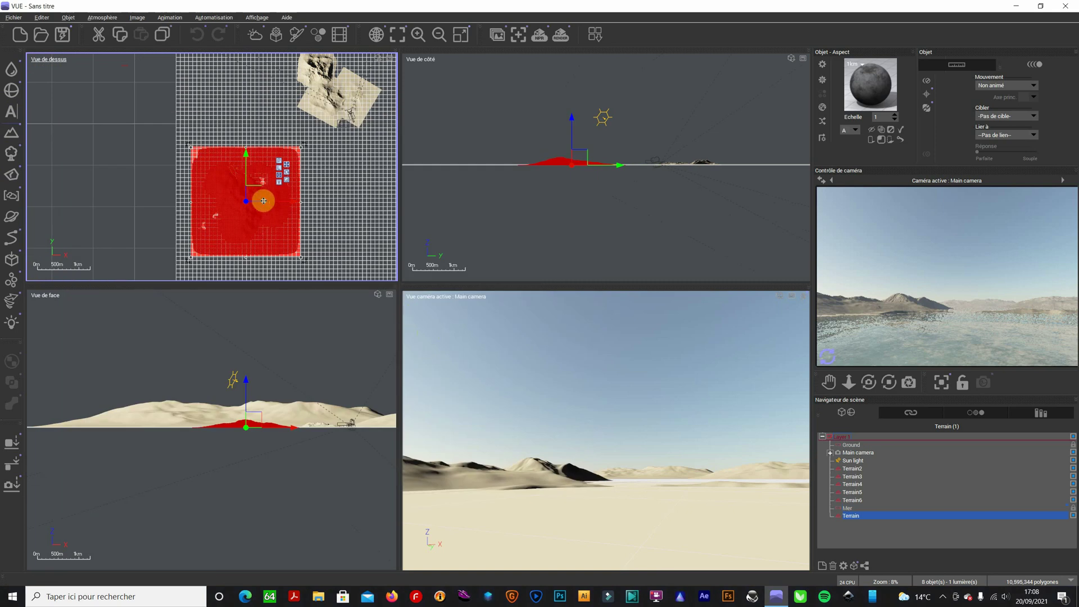
Step: Move the new terrain away from the existing ones in the top view, enlarge it from two opposite corners and deselect it
left_click_drag(222, 191, 124, 145)
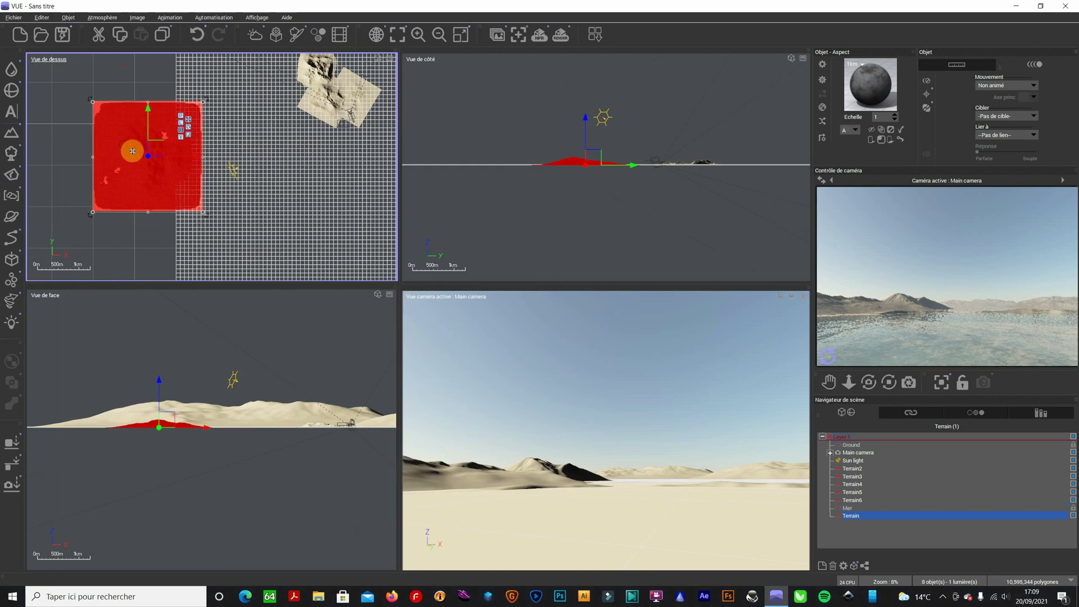
left_click_drag(202, 212, 267, 275)
left_click_drag(90, 103, 33, 40)
left_click(521, 137)
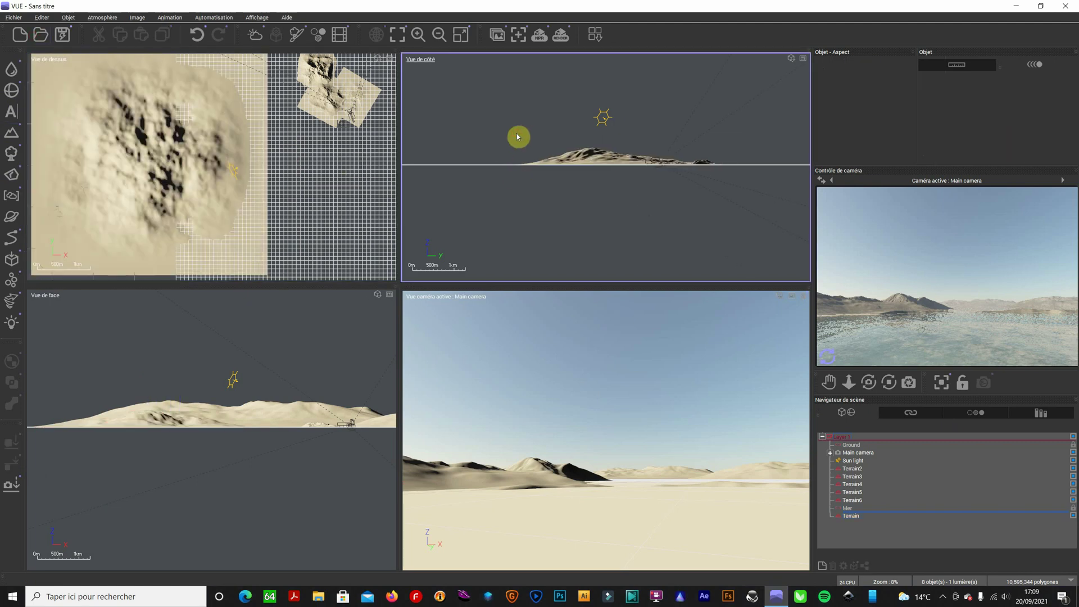
Step: Move the large new terrain behind the farthest existing terrain in the top view
scroll(516, 148, "down", 5)
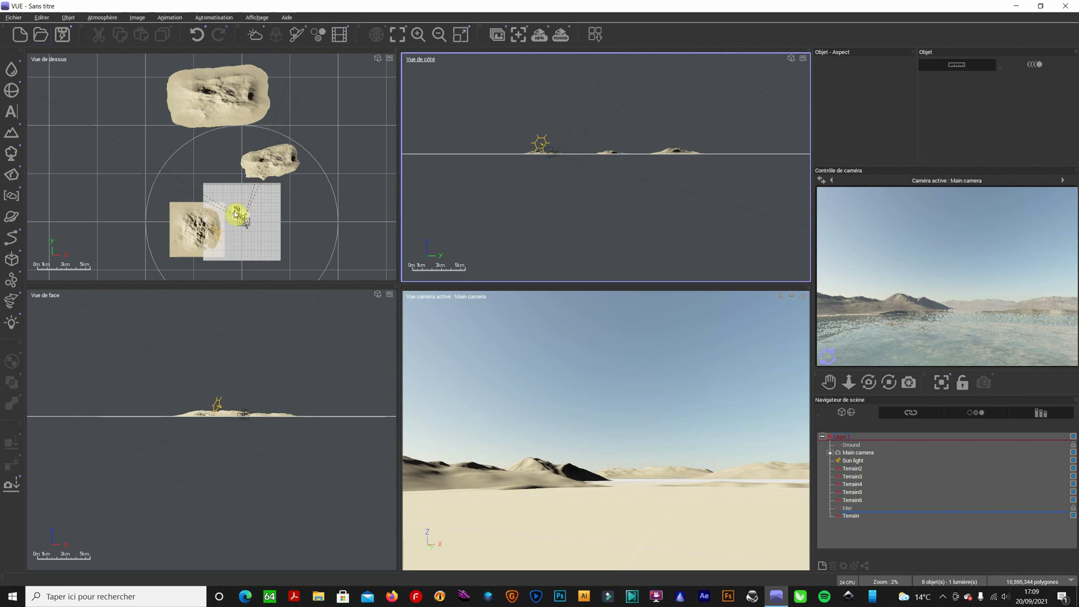
left_click(196, 222)
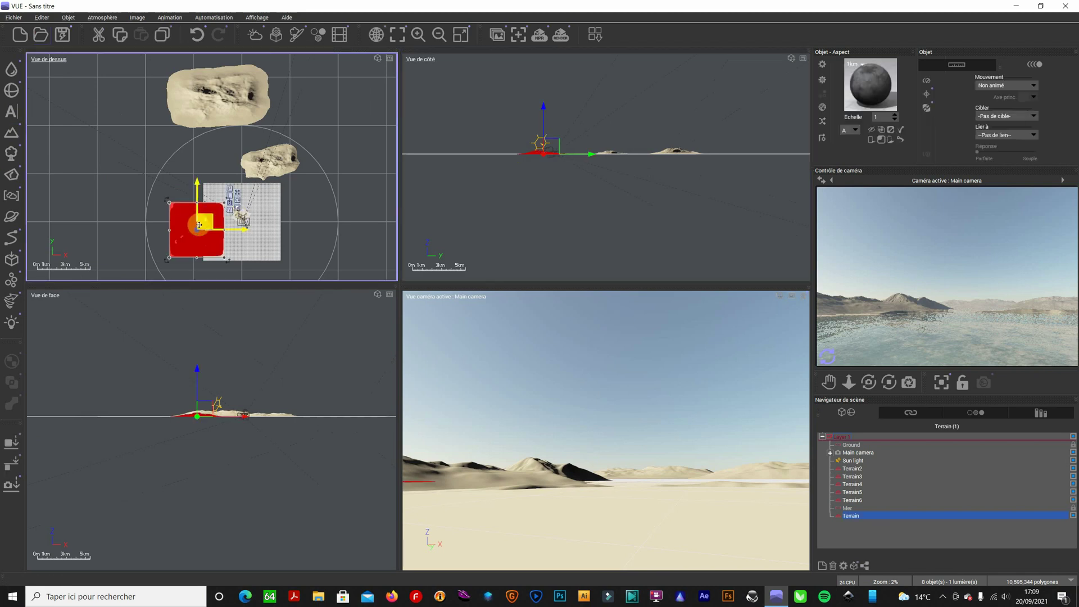
left_click_drag(199, 225, 221, 35)
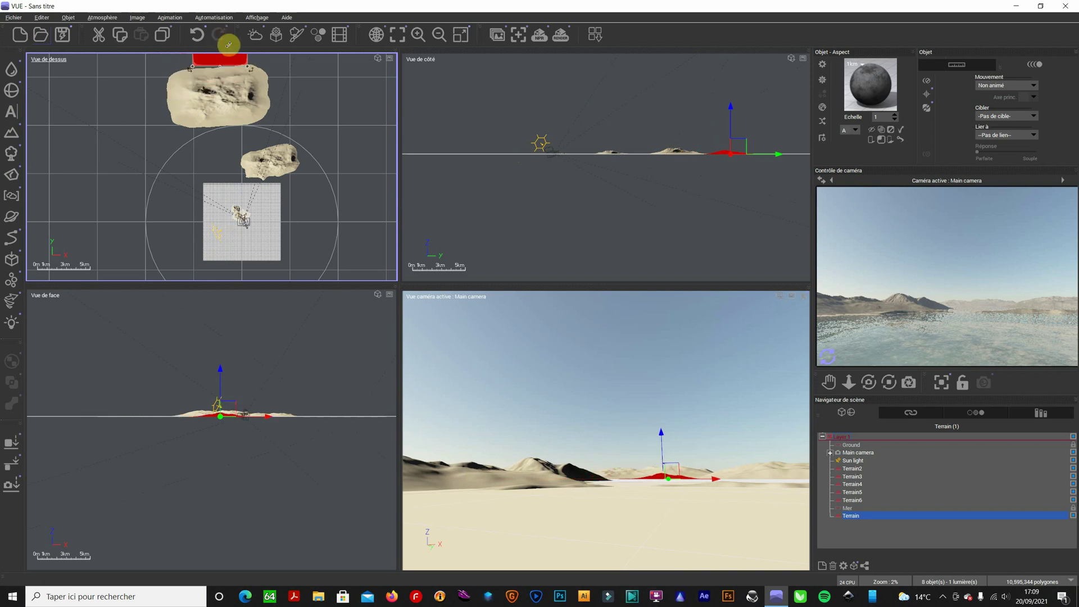
Step: Enlarge the distant terrain from two opposite corners in the top view until it is about 30 km wide
scroll(314, 95, "down", 2)
scroll(286, 66, "down", 2)
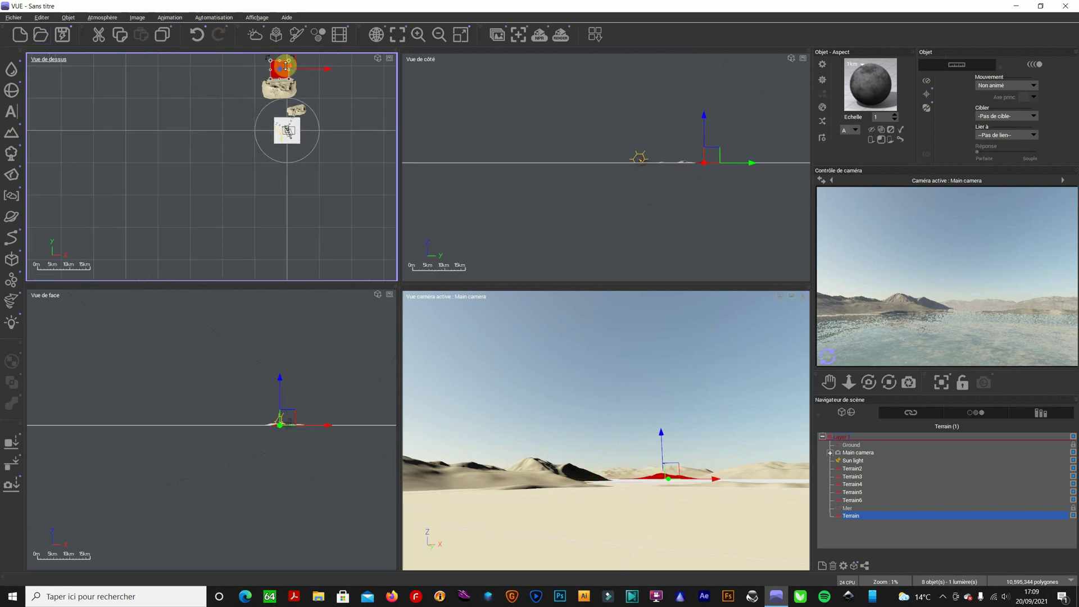
left_click_drag(284, 66, 204, 49)
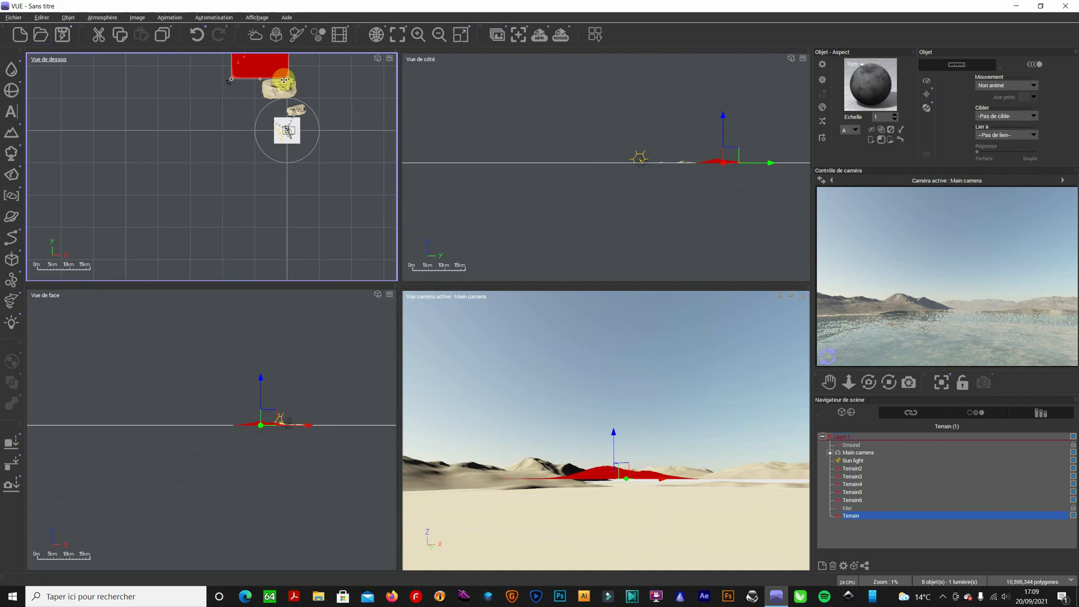
left_click_drag(289, 78, 287, 41)
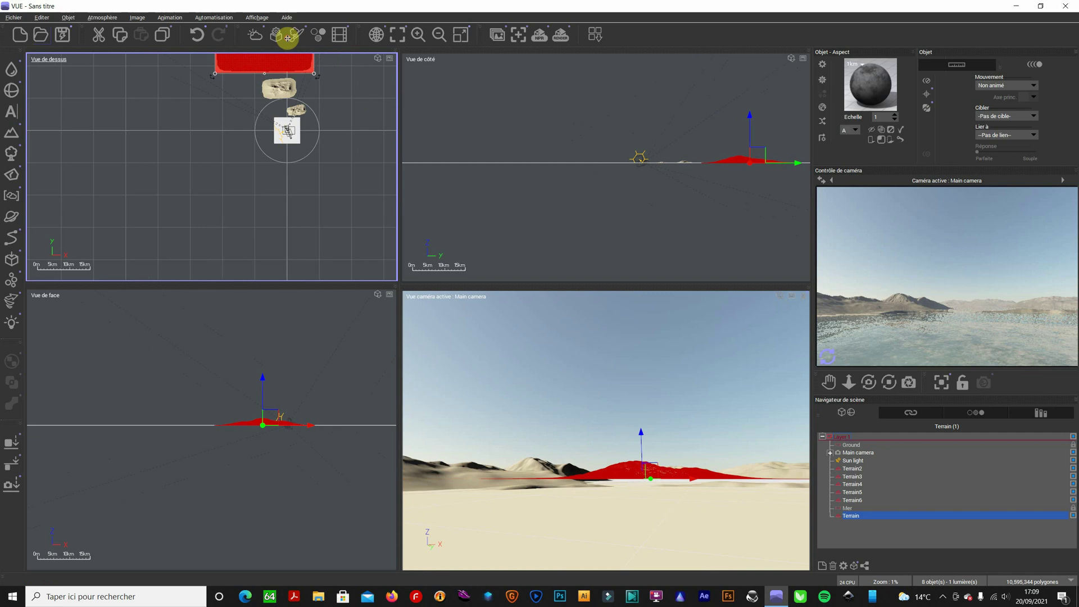
Step: Stretch the distant terrain vertically to about twice its height in the front view and refresh the camera preview
left_click(264, 418)
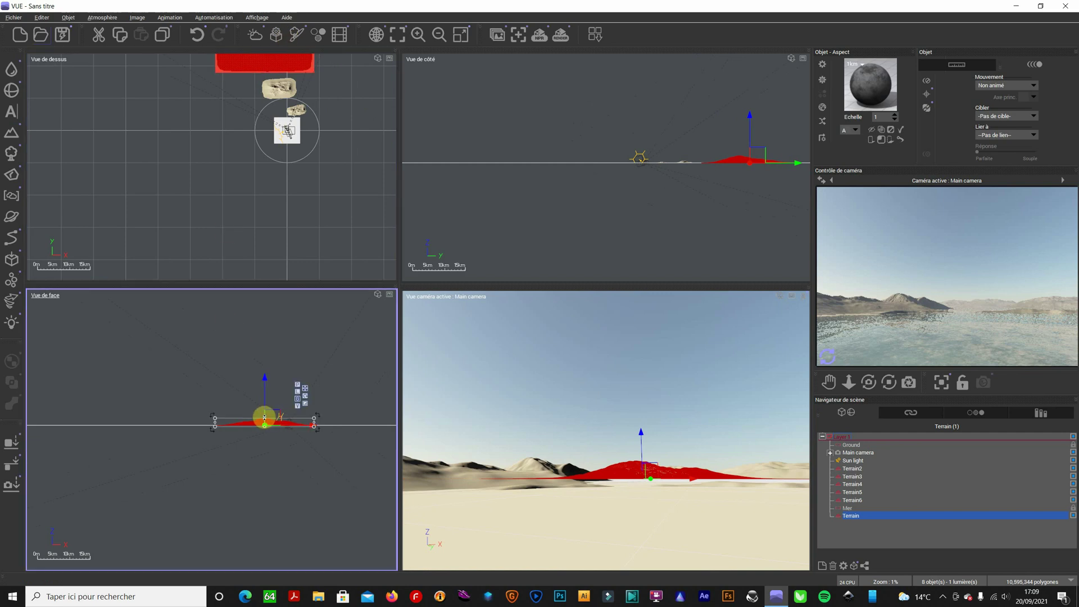
left_click_drag(264, 417, 266, 409)
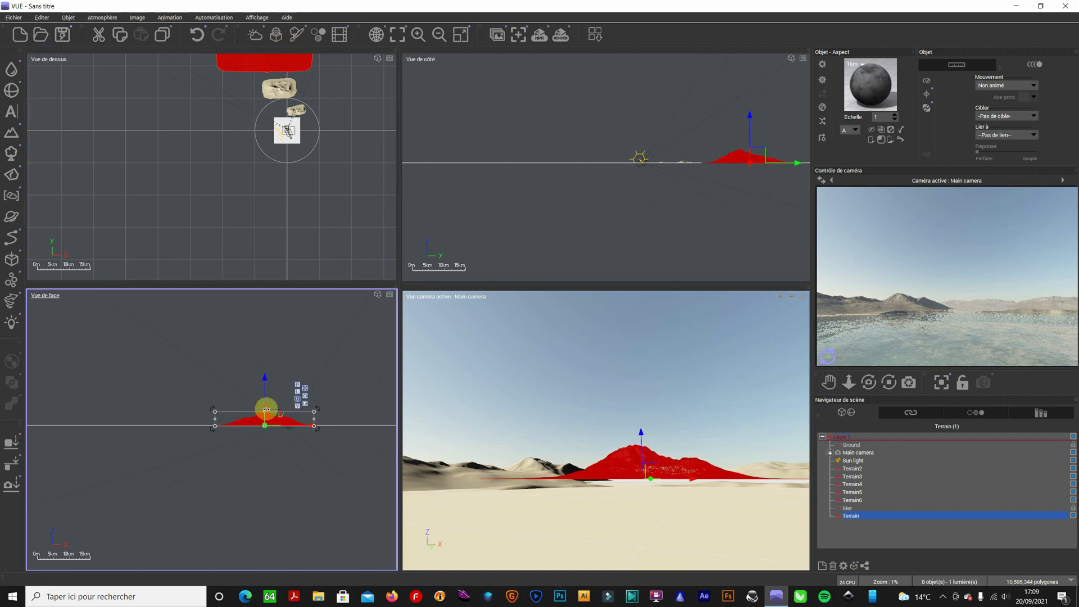
left_click(828, 356)
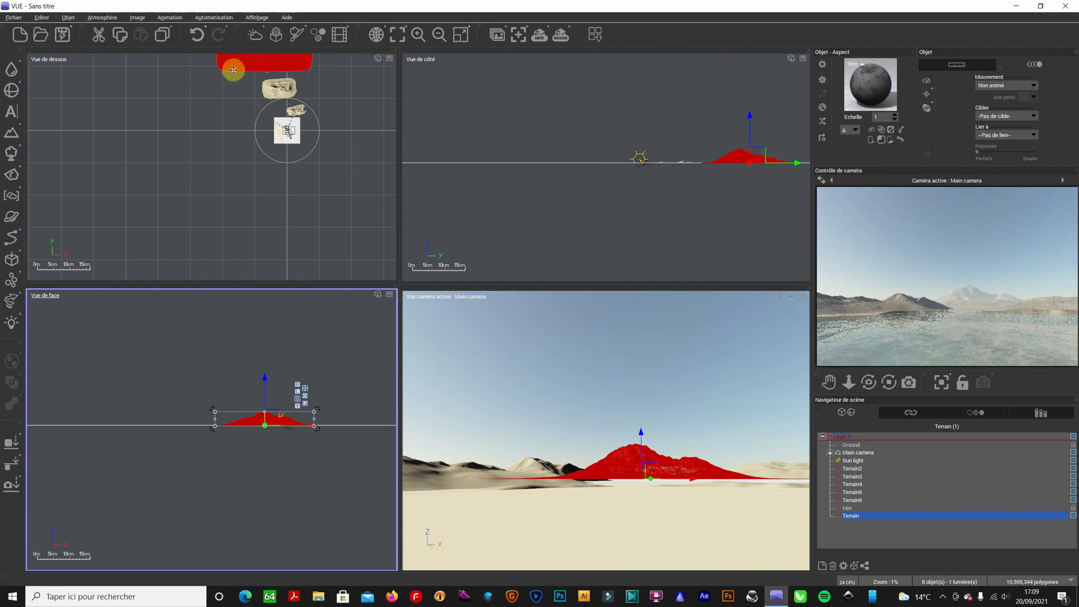
Step: Shift the distant mountain along negative X in the top view, closer behind the nearer dark hill, and deselect it
left_click(216, 75)
mouse_move(214, 75)
left_mouse_down()
mouse_move(195, 77)
mouse_move(204, 63)
left_mouse_up()
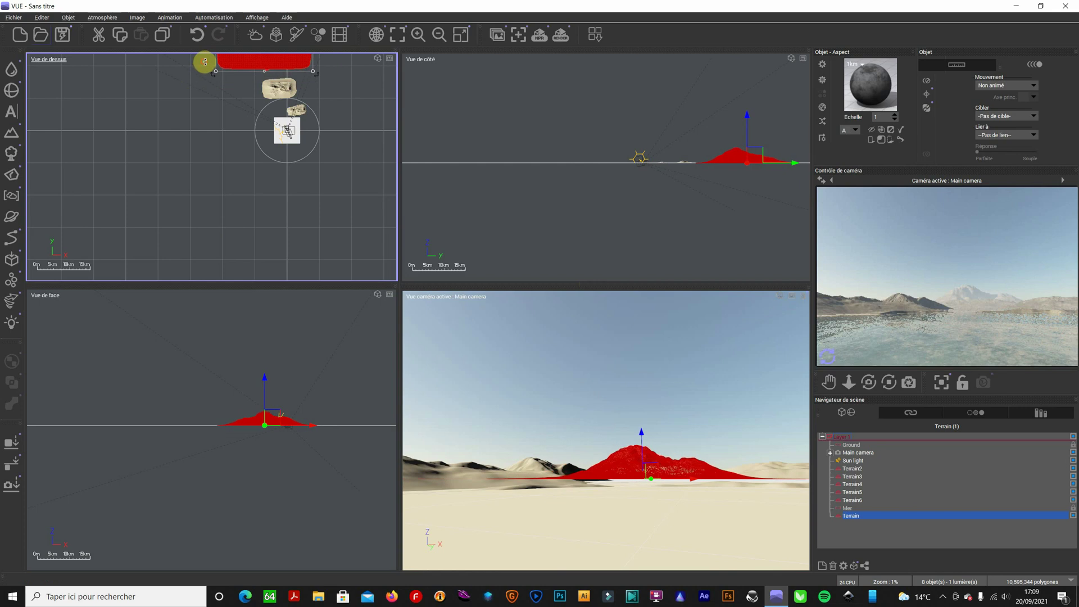
left_click_drag(280, 66, 253, 66)
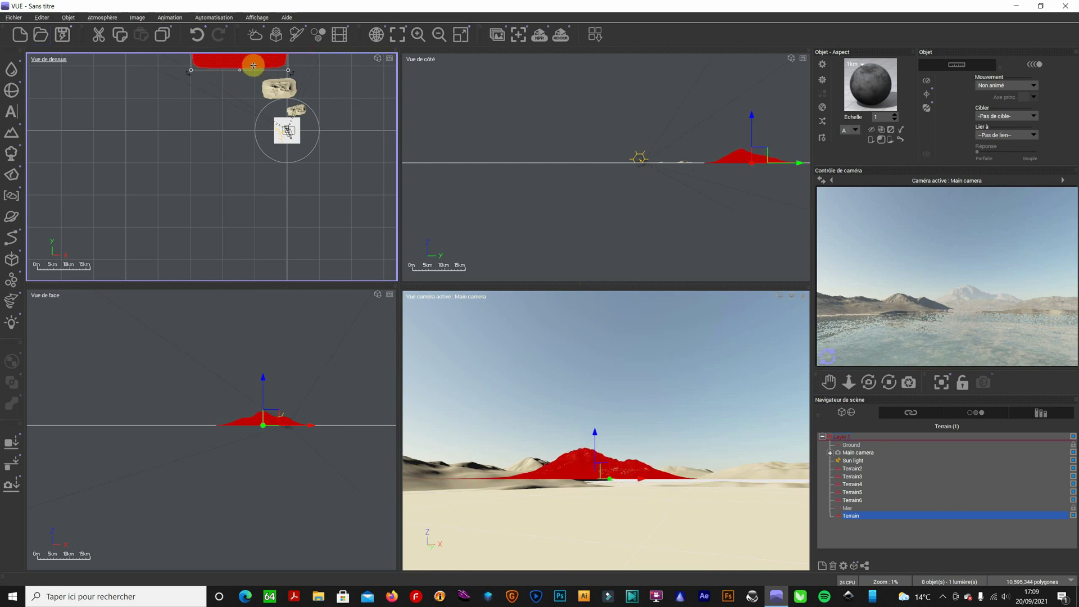
left_click(337, 89)
scroll(339, 87, "down", 3)
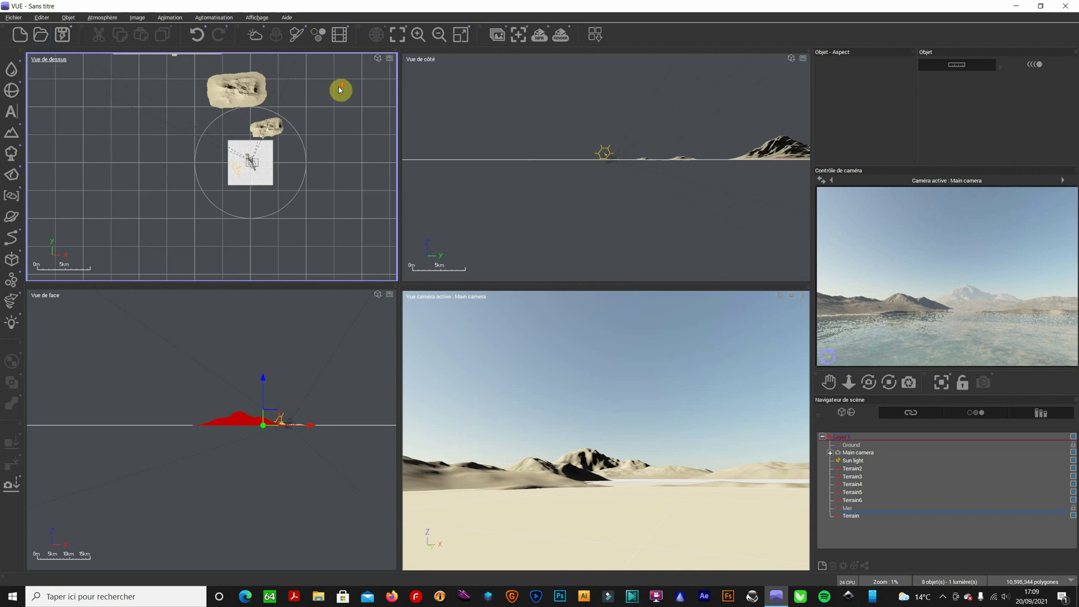
Step: Widen the distant mountain along positive X to about one and a half times its width and refresh the camera preview
left_click(320, 73)
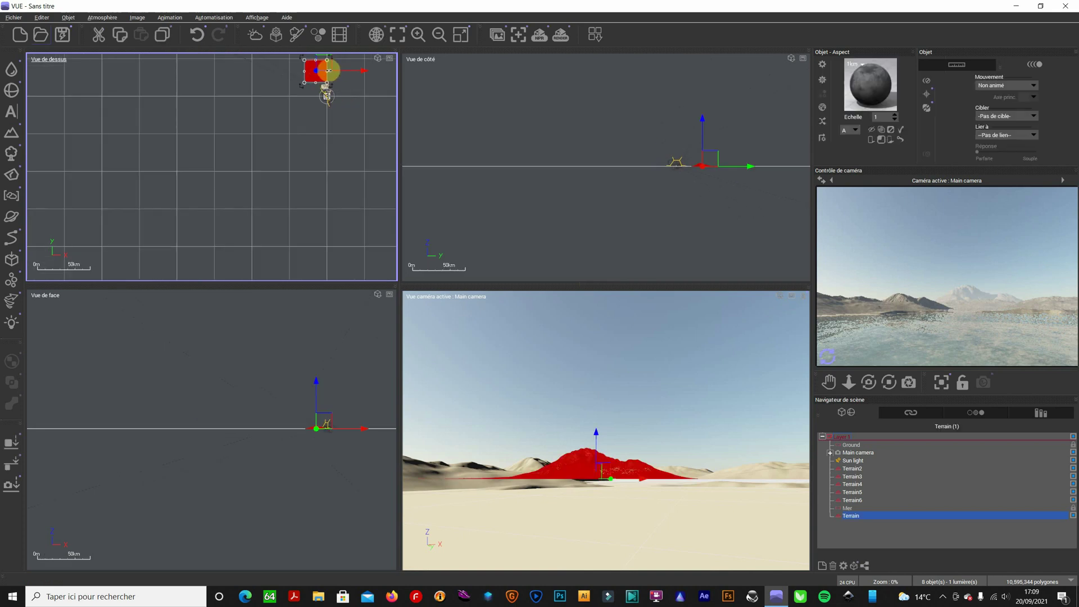
mouse_move(327, 71)
left_mouse_down()
mouse_move(359, 72)
mouse_move(341, 73)
left_mouse_up()
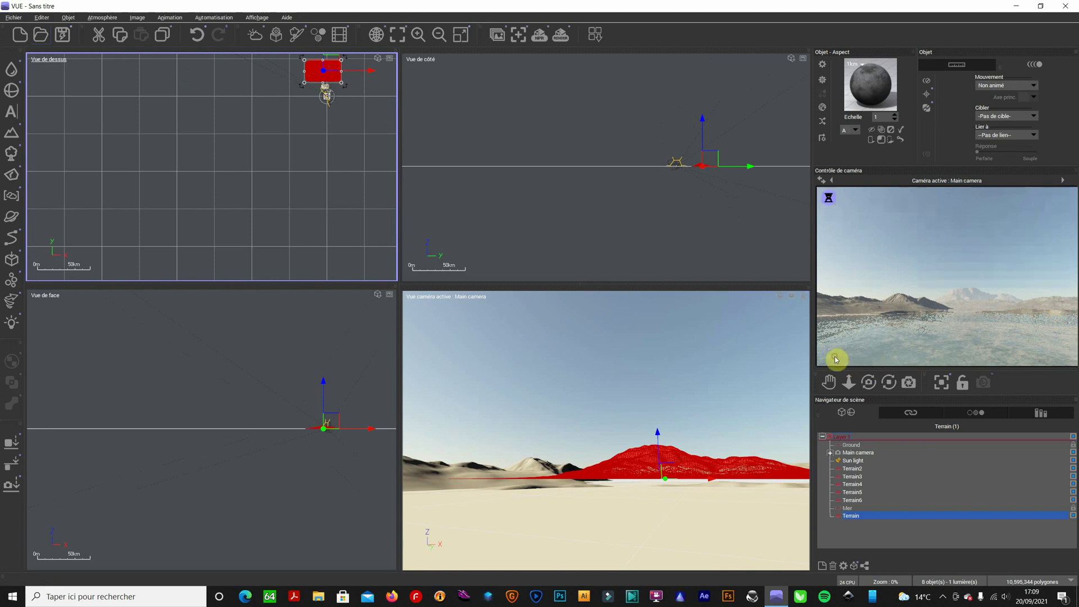
right_click(835, 360)
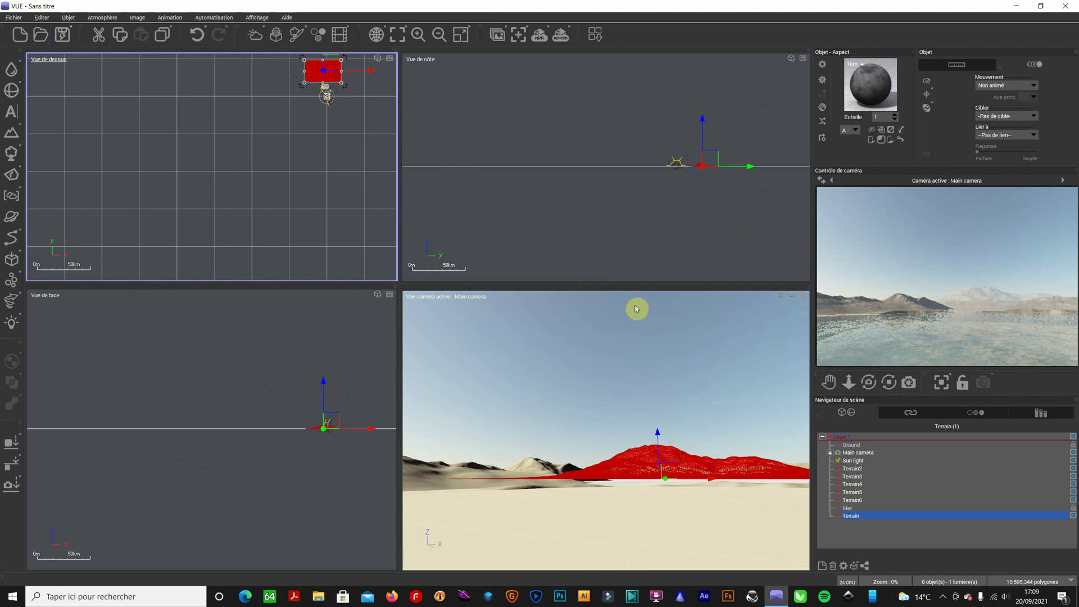
Step: Render the main camera view and accept the post-render options without changing them
left_click(798, 298)
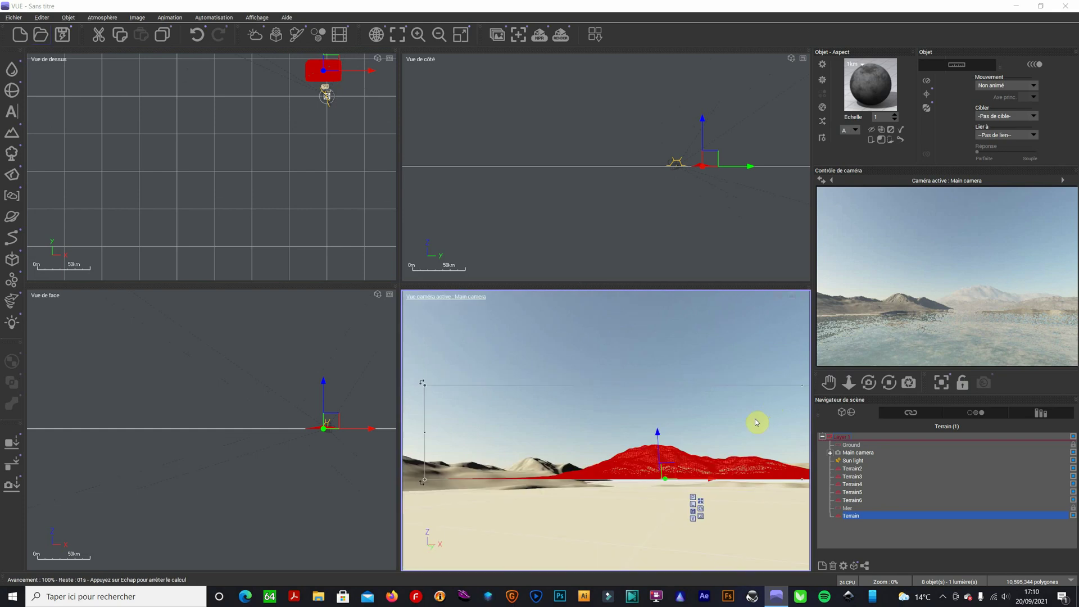
left_click(342, 367)
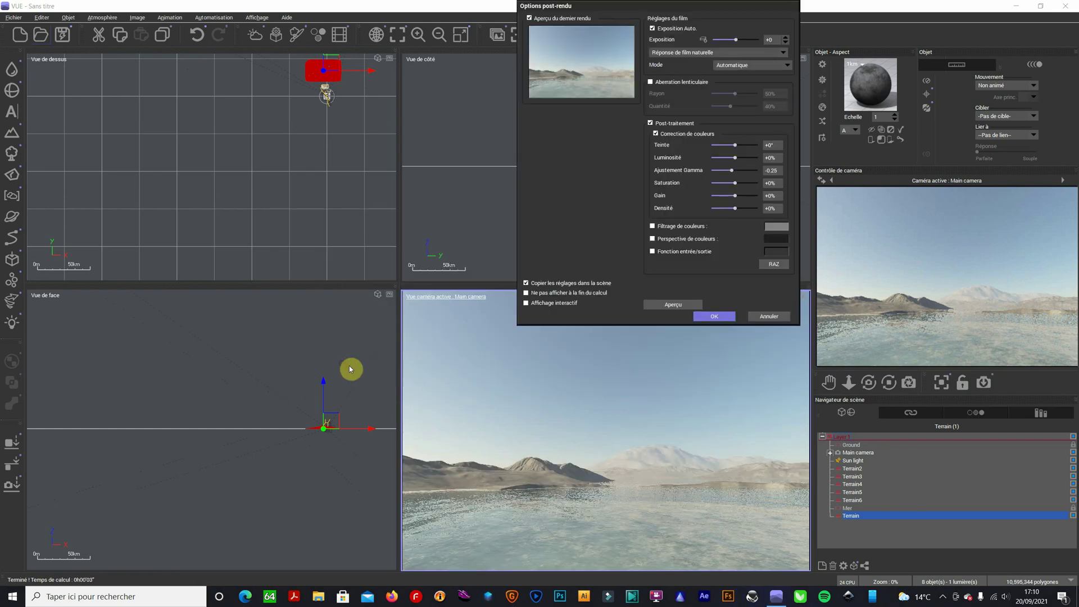
left_click(716, 314)
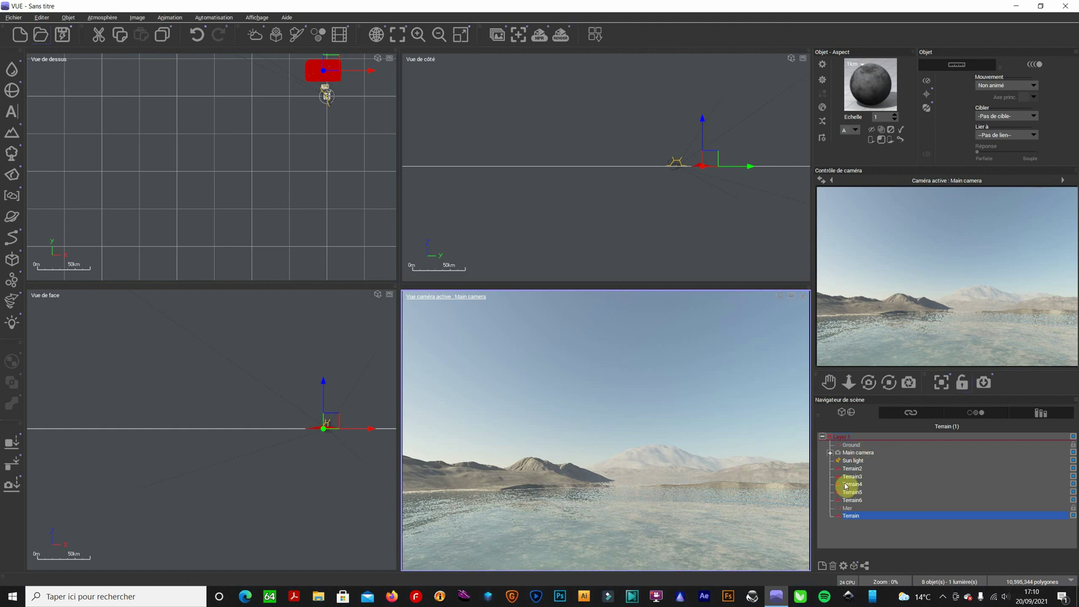
Step: Go through the sea and terrain objects in the scene browser and select Terrain4, the one covering the foreground
left_click(857, 516)
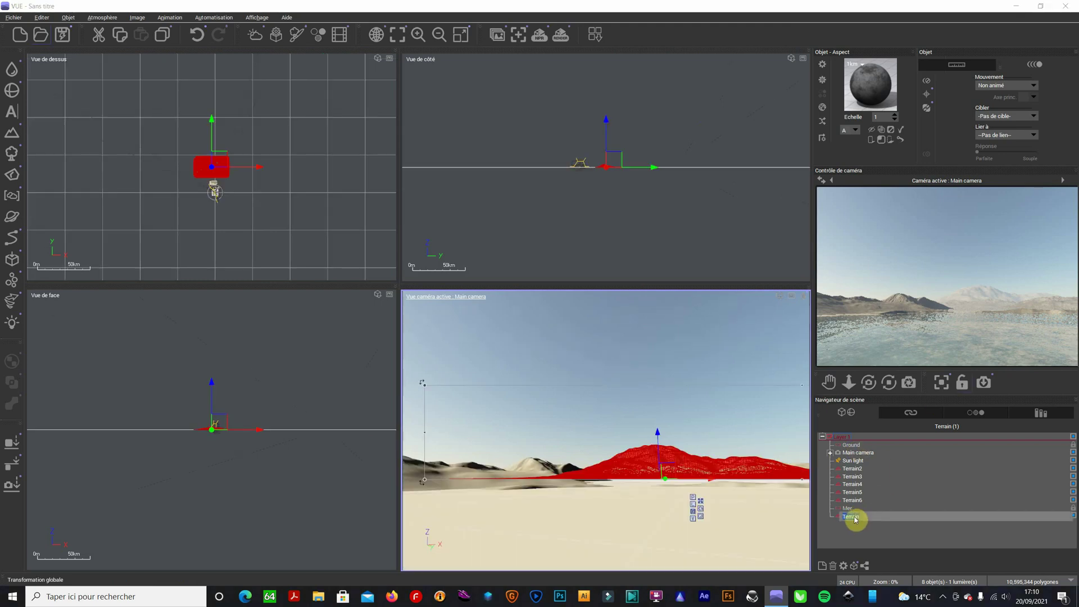
left_click(889, 508)
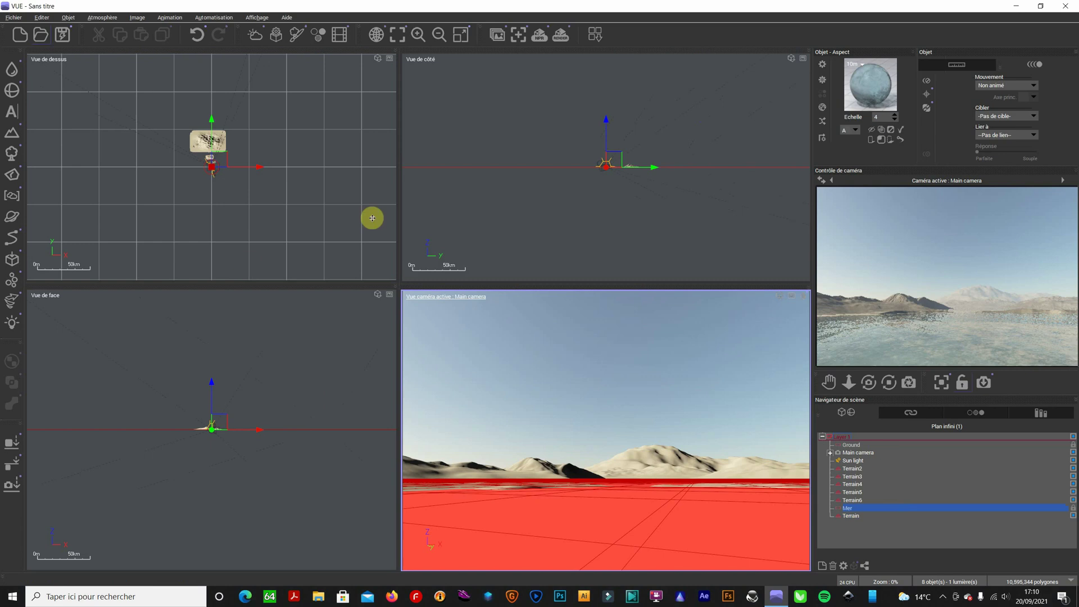
left_click(854, 515)
left_click(852, 468)
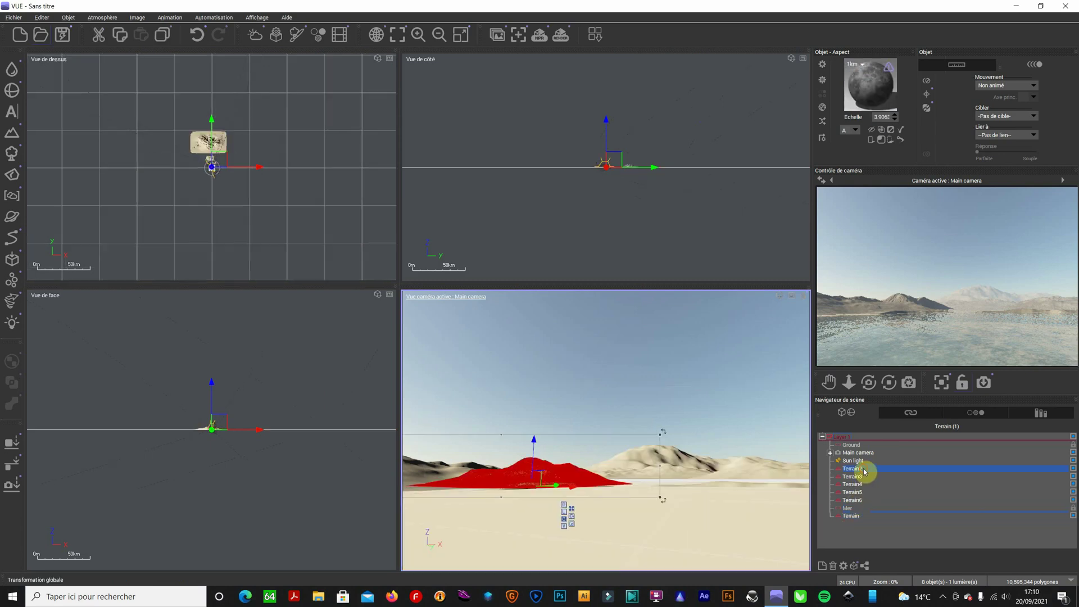
left_click(863, 477)
left_click(861, 484)
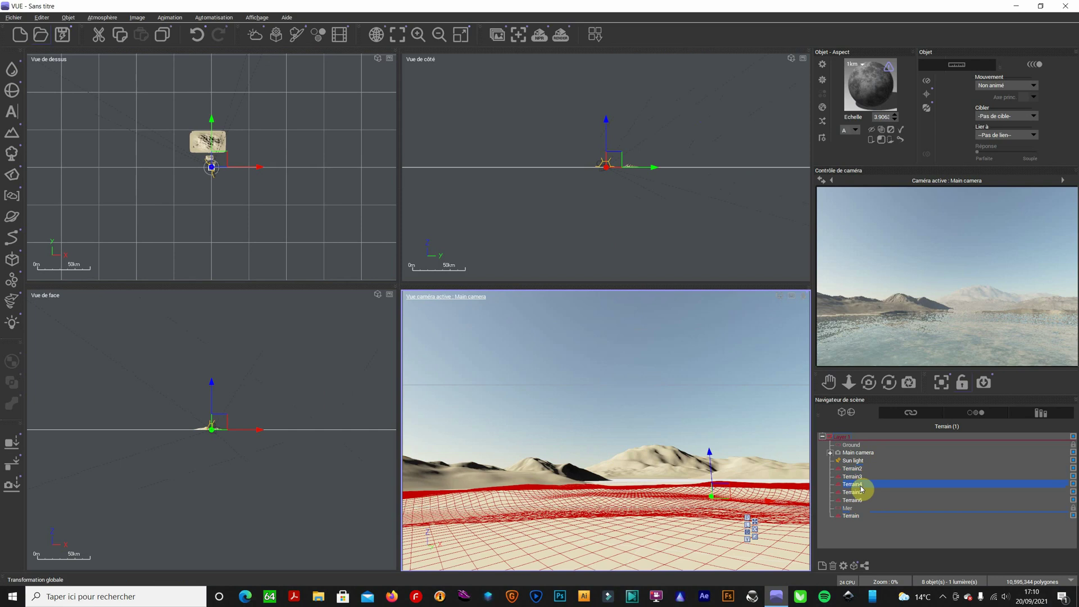
Step: Replace Terrain4's default material with the Sable brun preset from the Paysages collection, validate it and refresh the camera preview
double_click(880, 87)
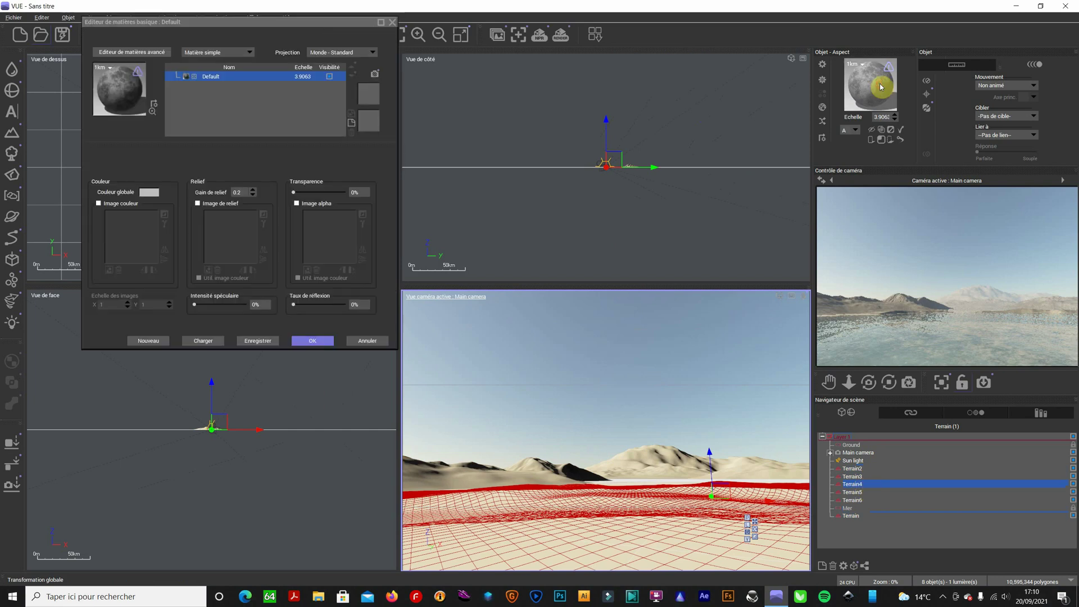
left_click(120, 89)
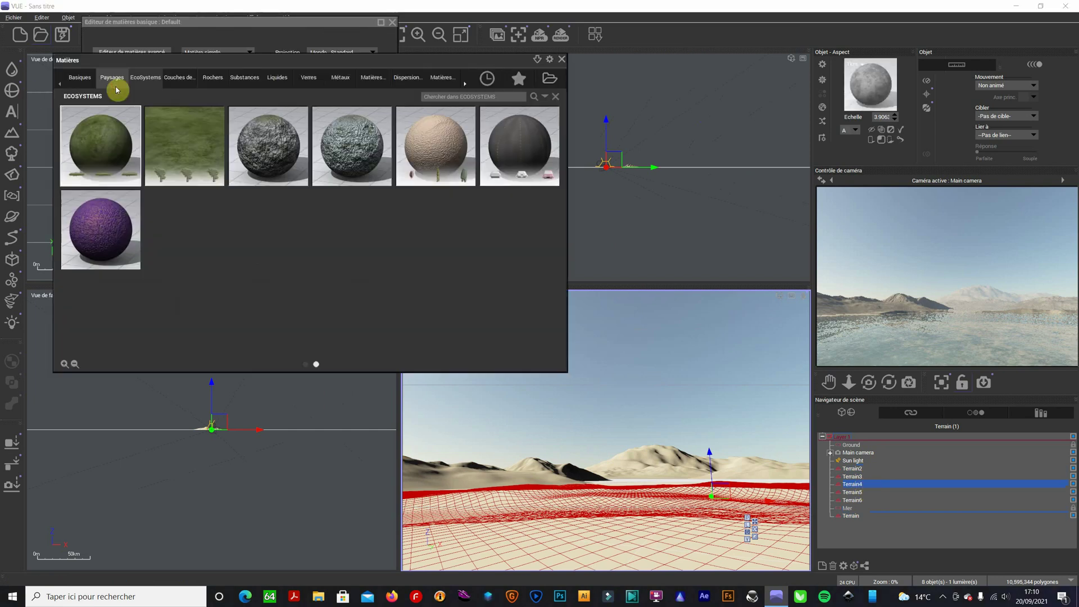
left_click(111, 79)
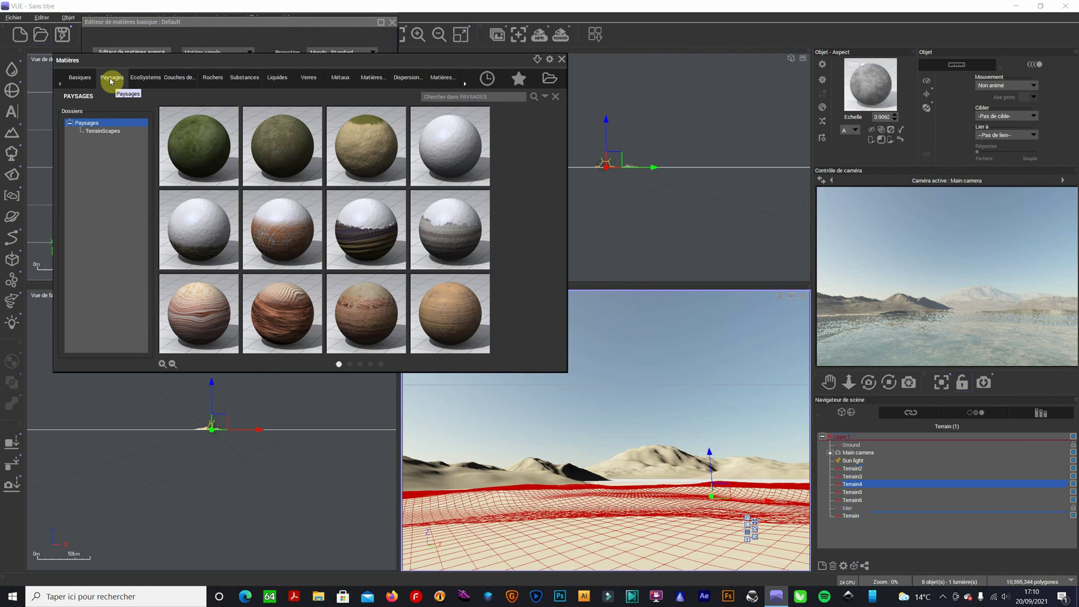
mouse_move(219, 166)
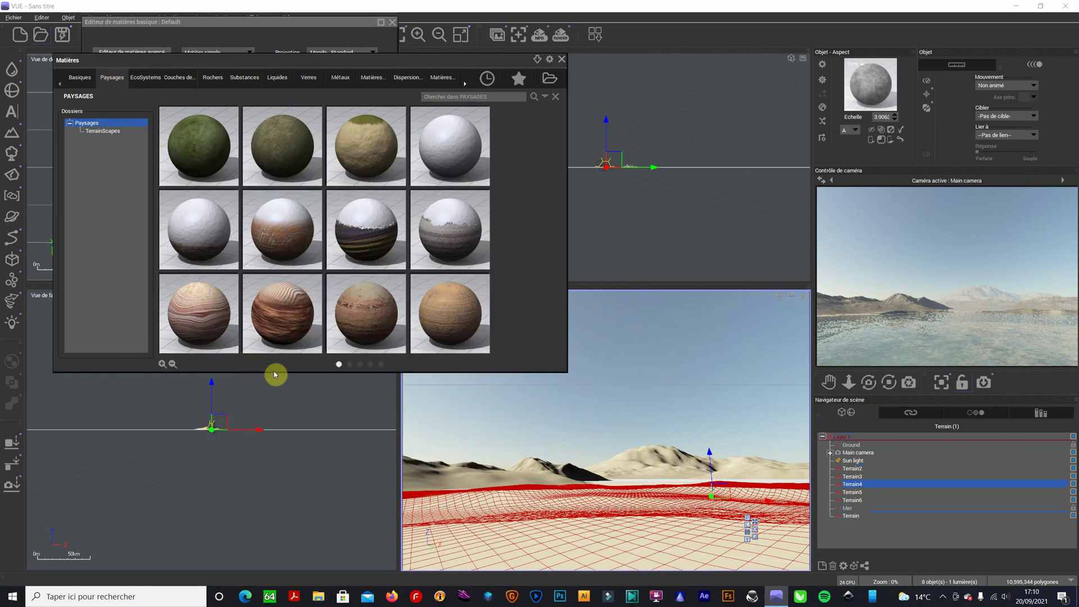
left_click(351, 366)
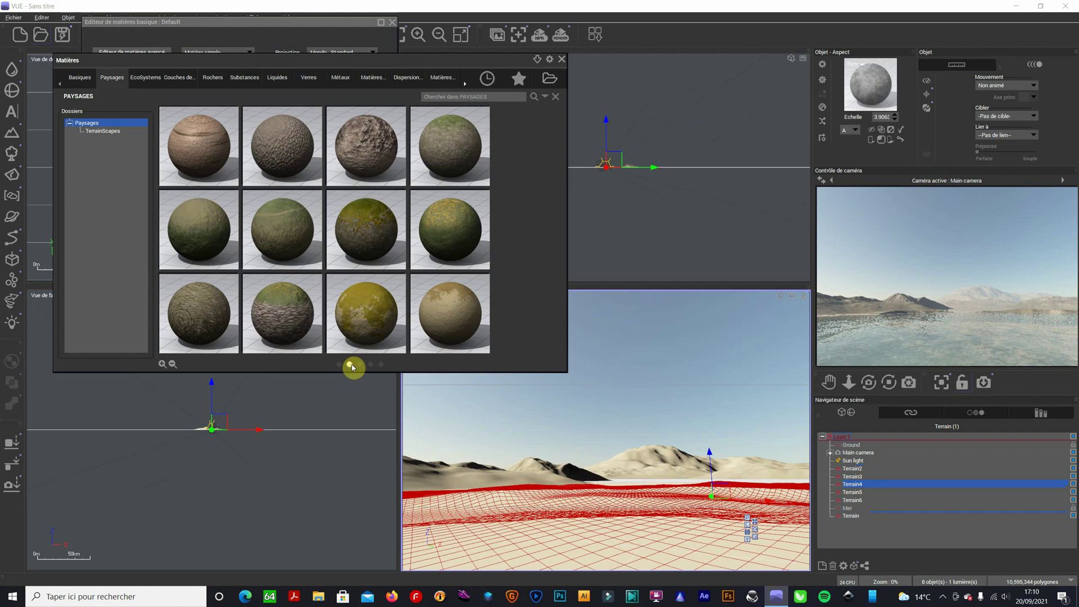
left_click(361, 364)
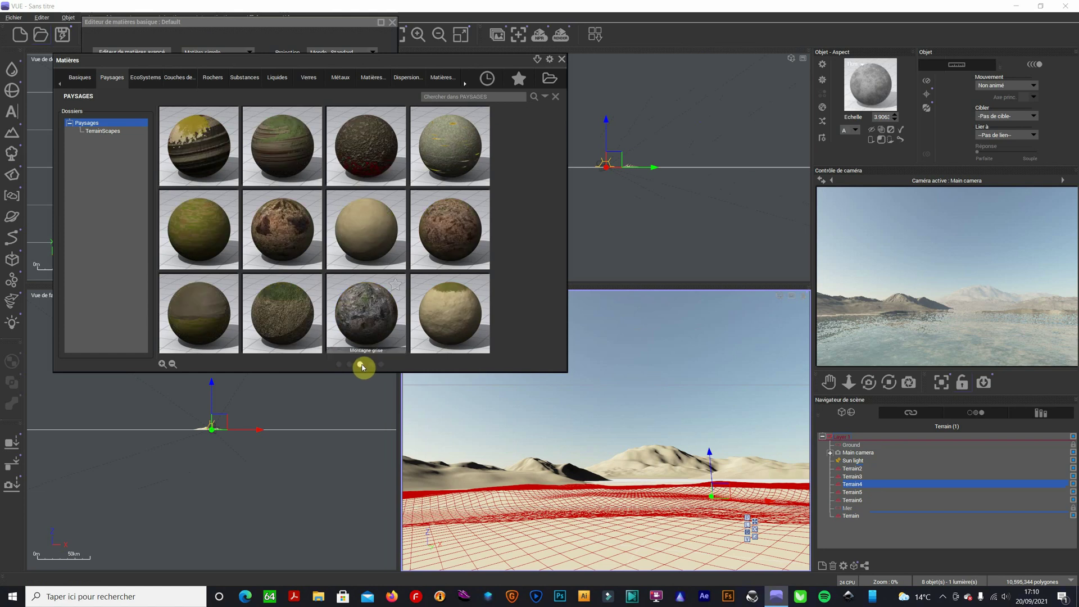
double_click(366, 227)
left_click(330, 345)
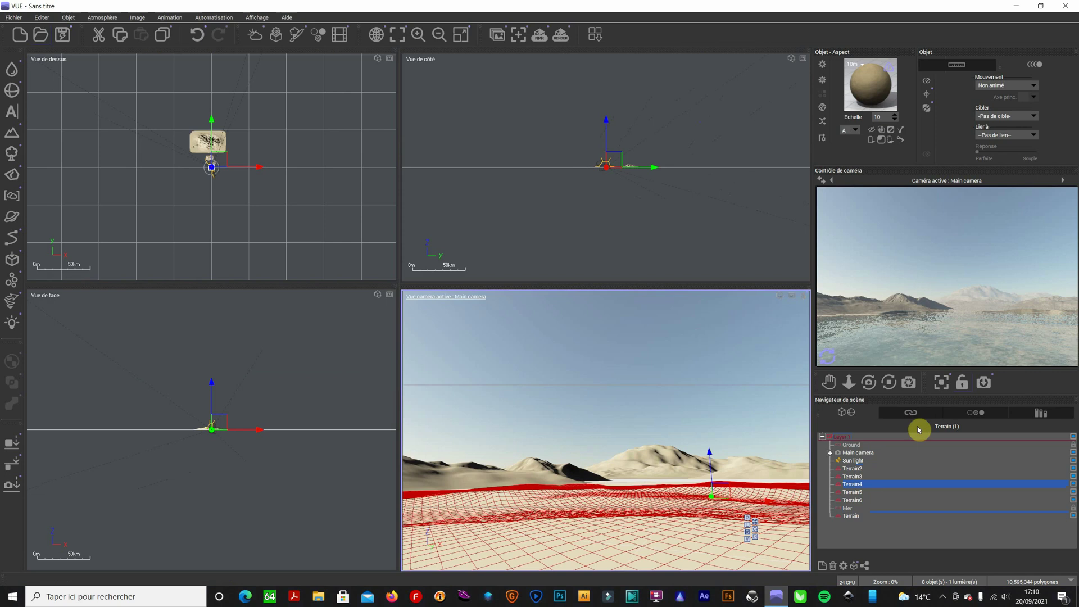
right_click(832, 360)
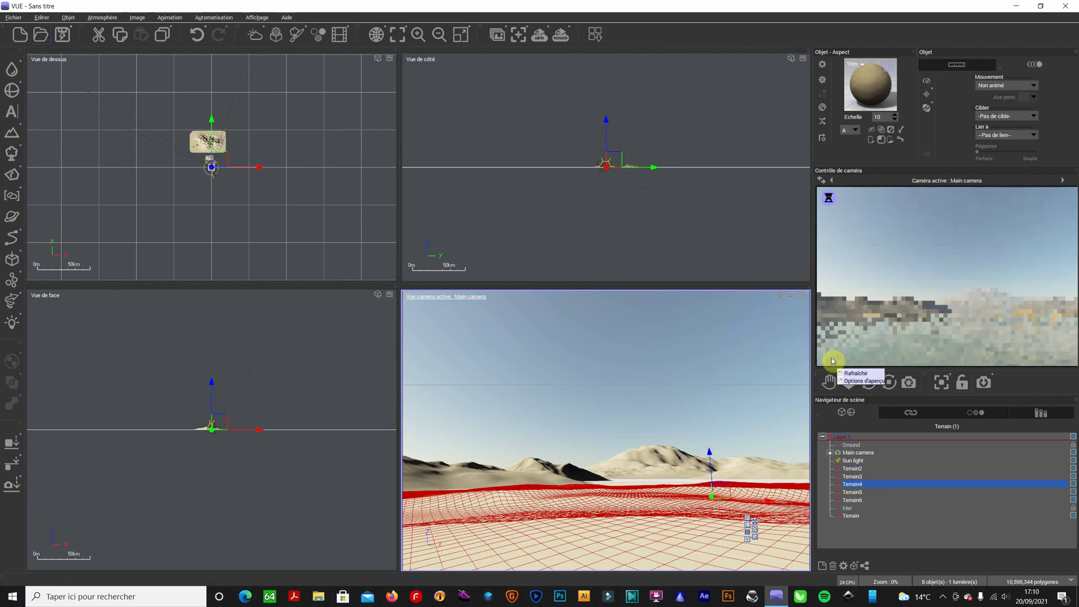
left_click(826, 381)
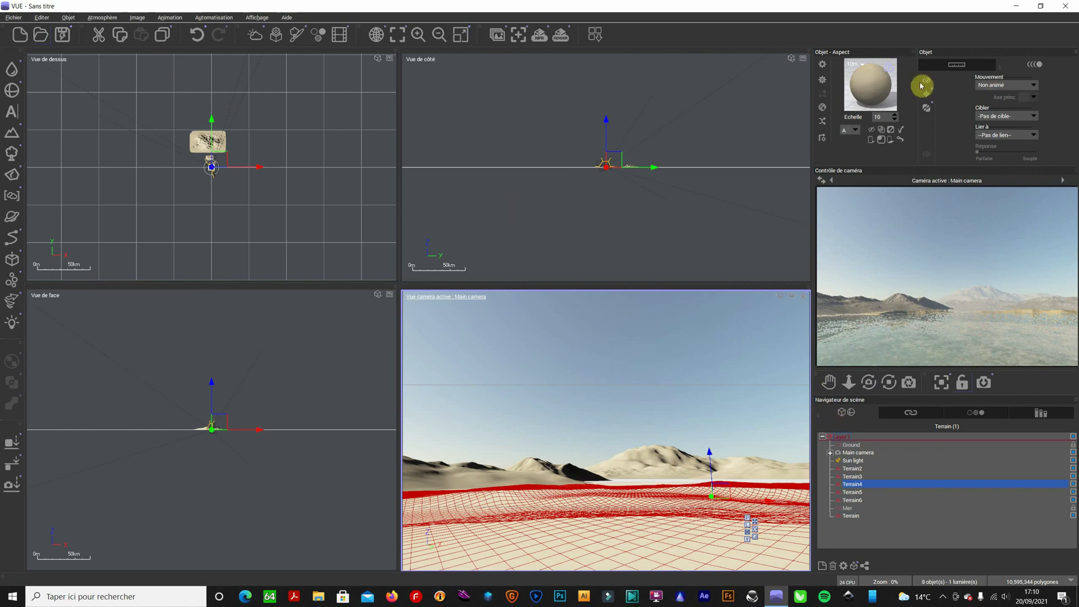
Step: Browse the Paysages presets page by page as alternatives for Terrain4's material, and close the library and material editor without choosing one
double_click(888, 83)
double_click(164, 90)
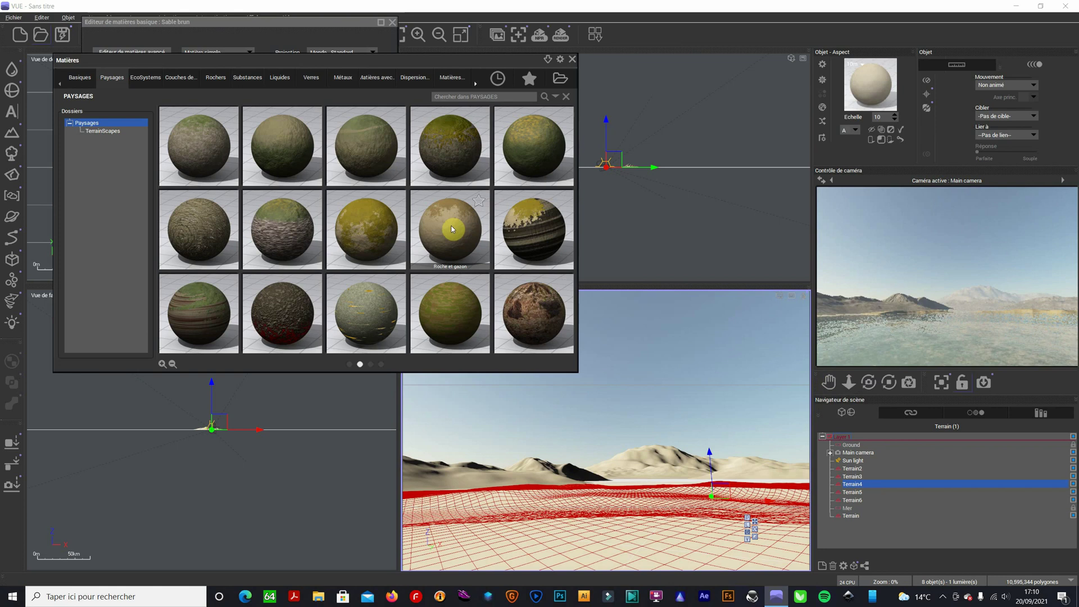
mouse_move(452, 228)
mouse_move(371, 226)
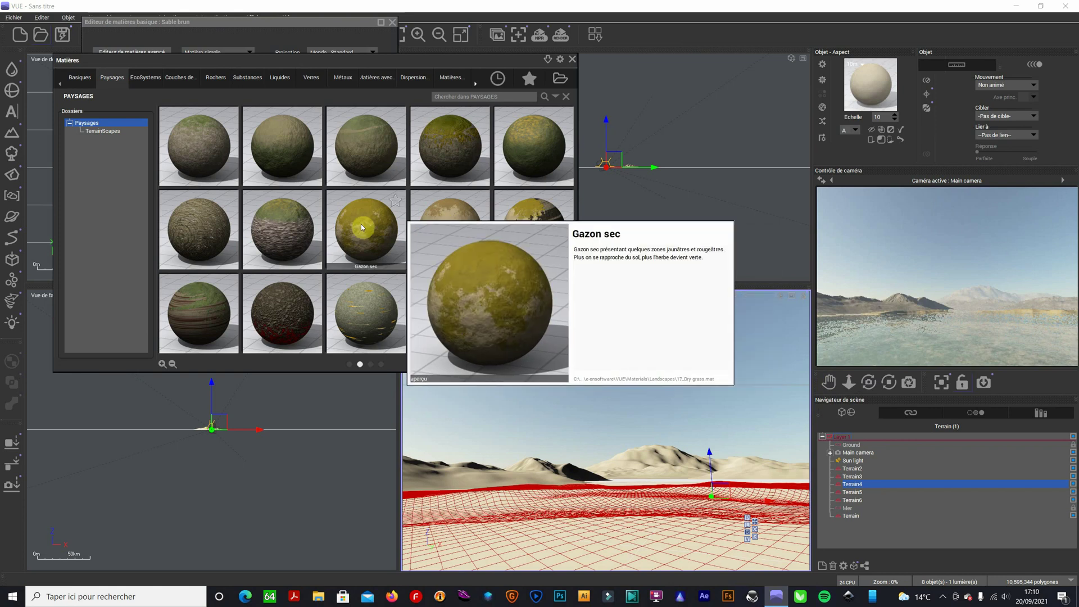
mouse_move(264, 318)
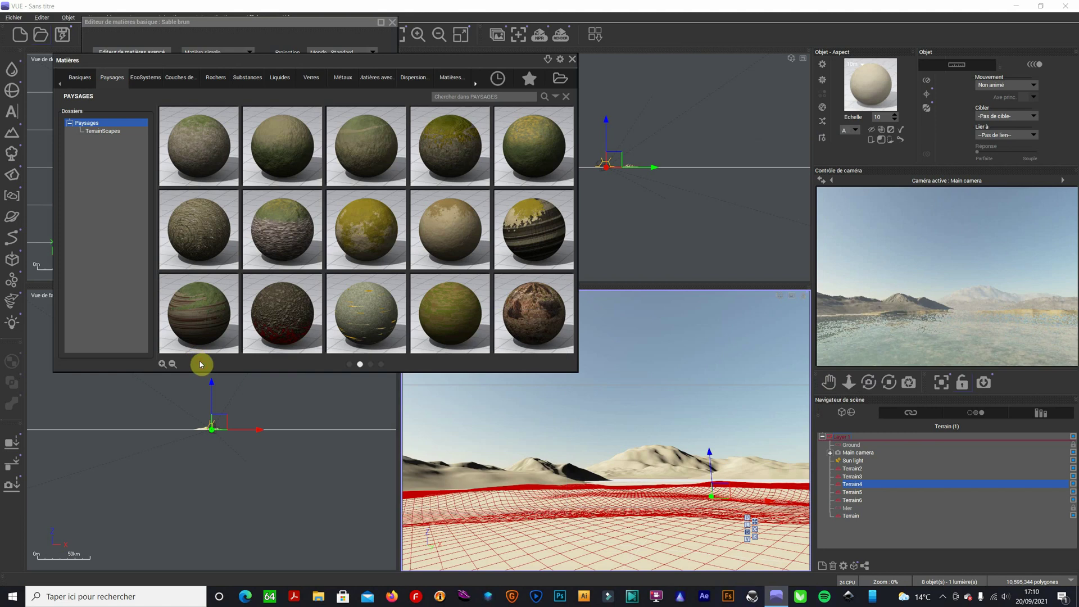
left_click(372, 364)
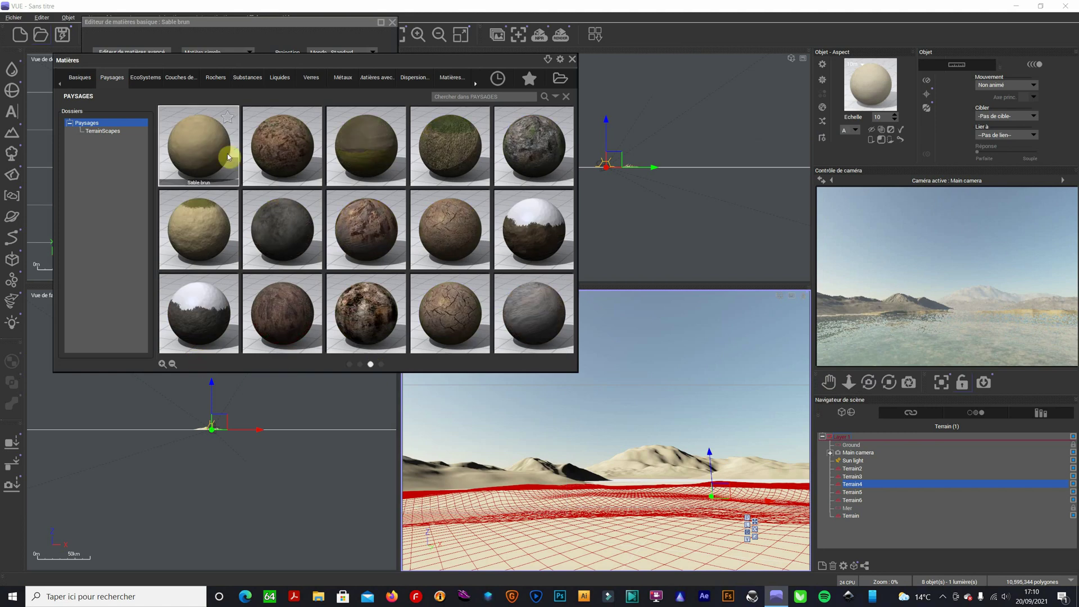
mouse_move(355, 378)
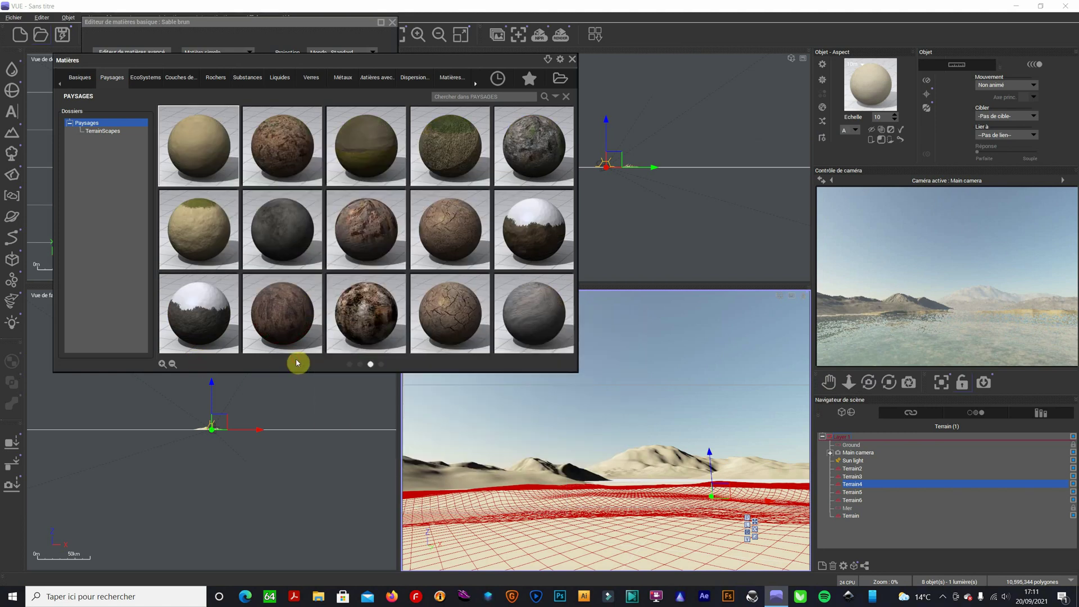
left_click(382, 365)
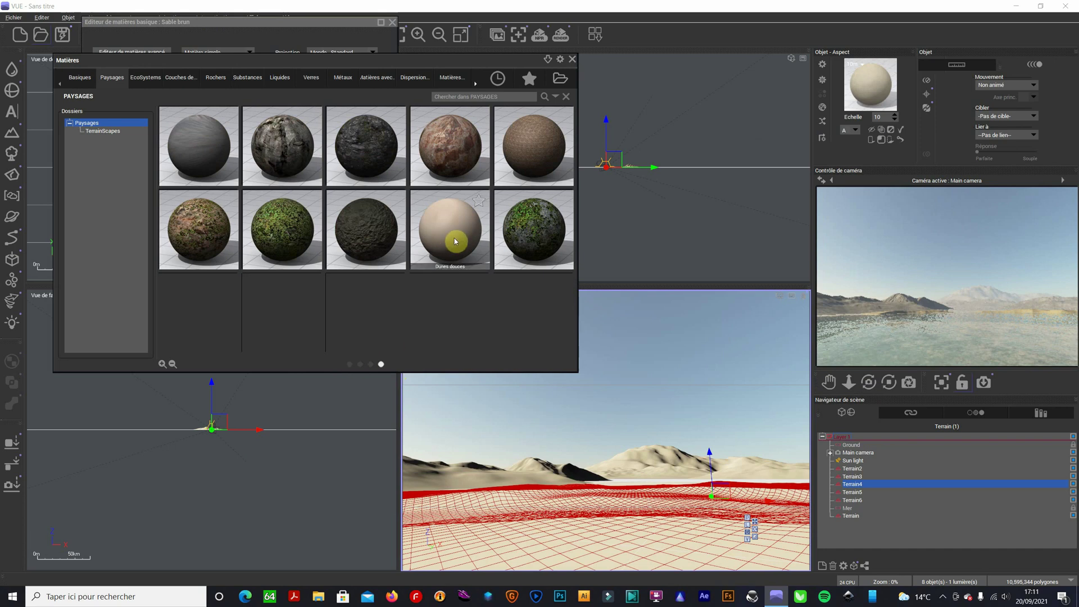
left_click(371, 365)
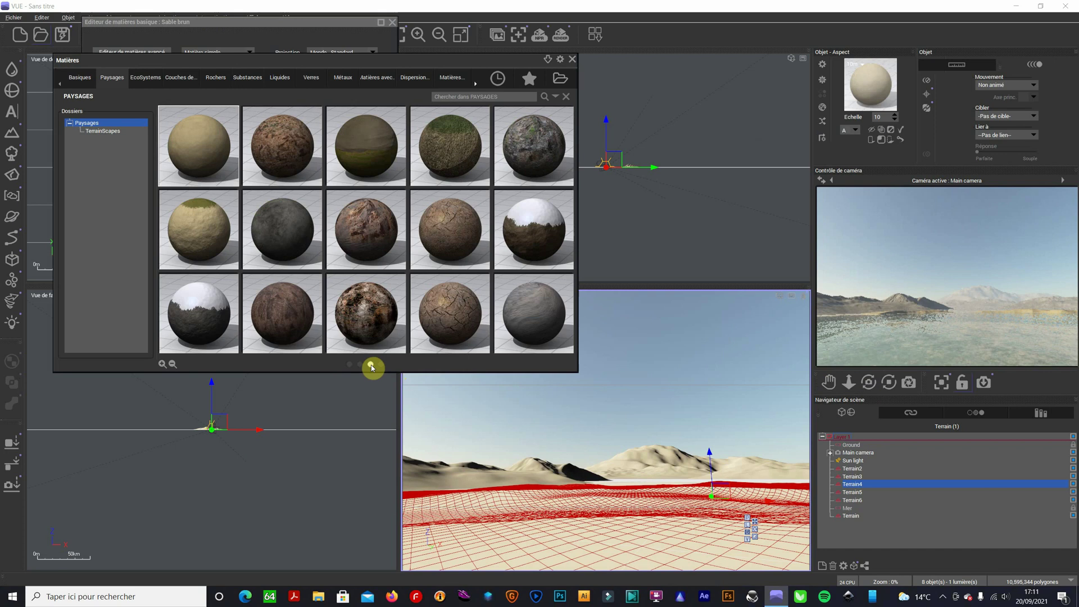
left_click(571, 60)
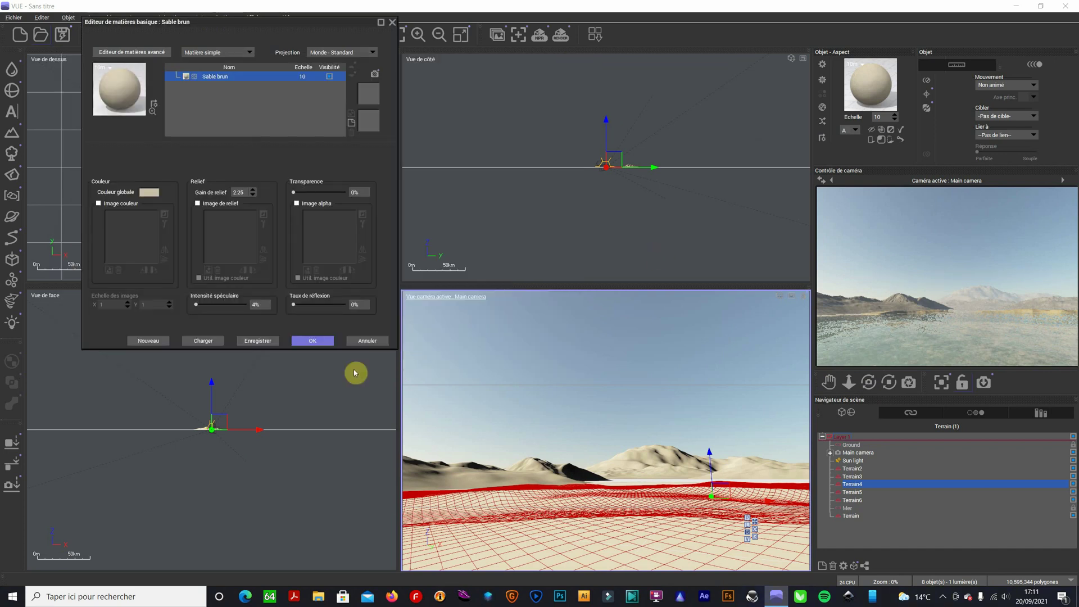
left_click(358, 342)
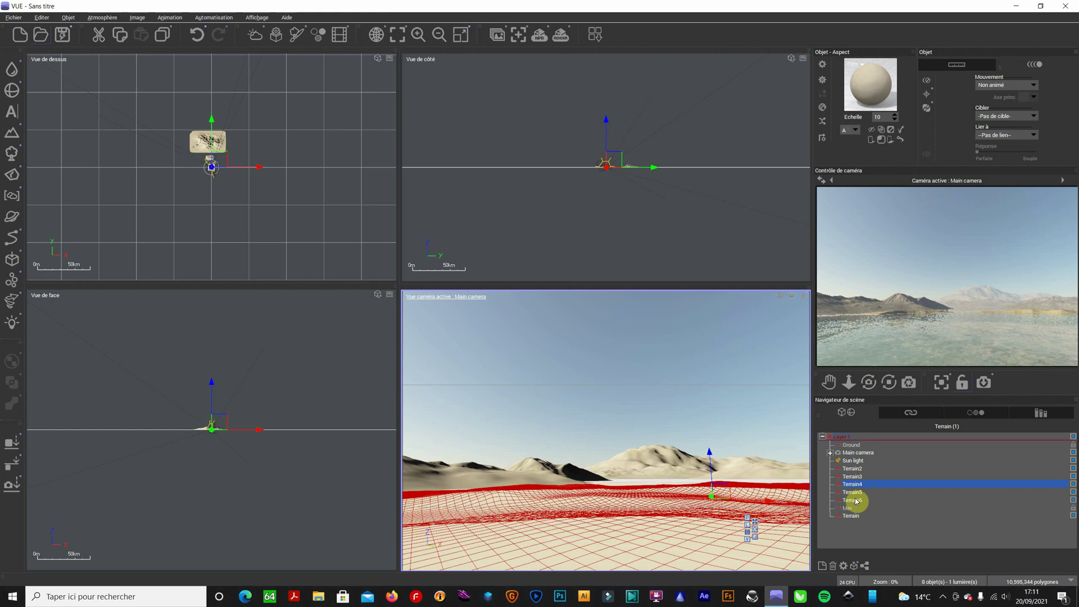
Step: Replace Terrain3's default material with the Roche et herbe preset from the Paysages collection and refresh the camera preview
left_click(857, 477)
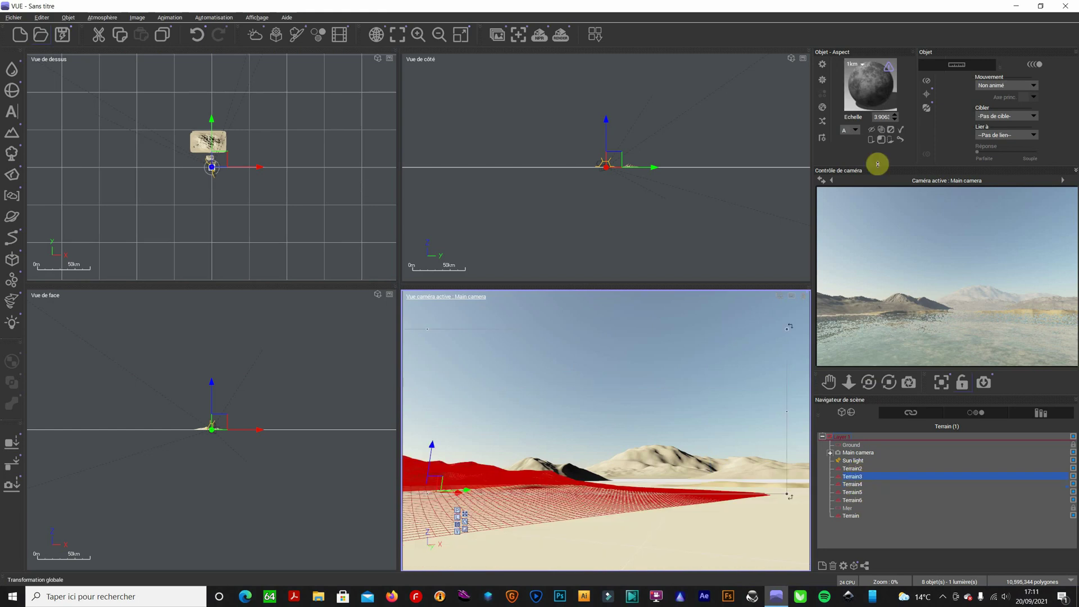
double_click(874, 81)
double_click(126, 89)
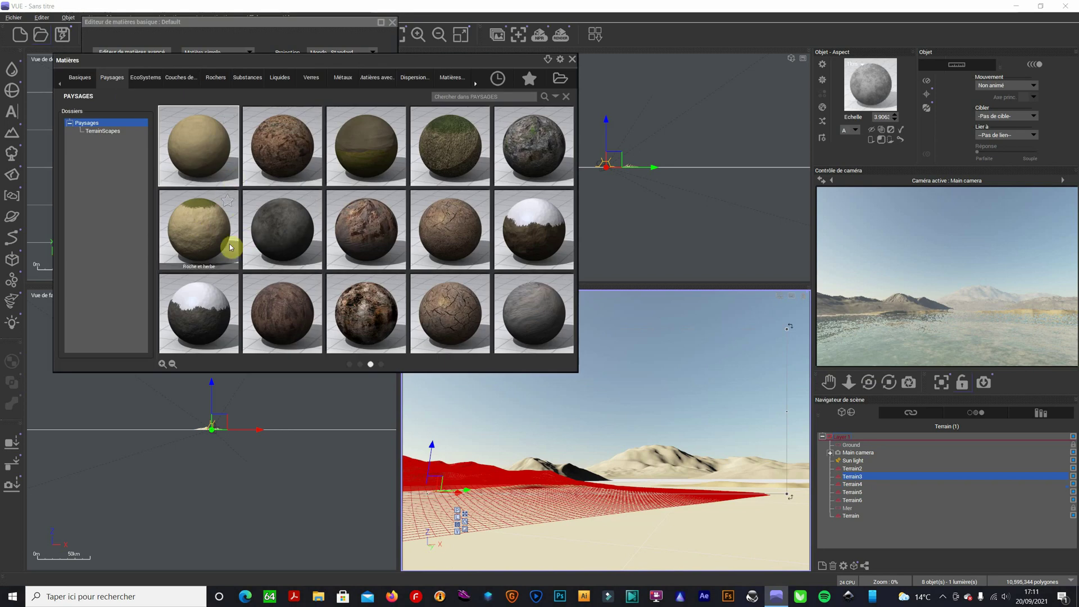
left_click(350, 364)
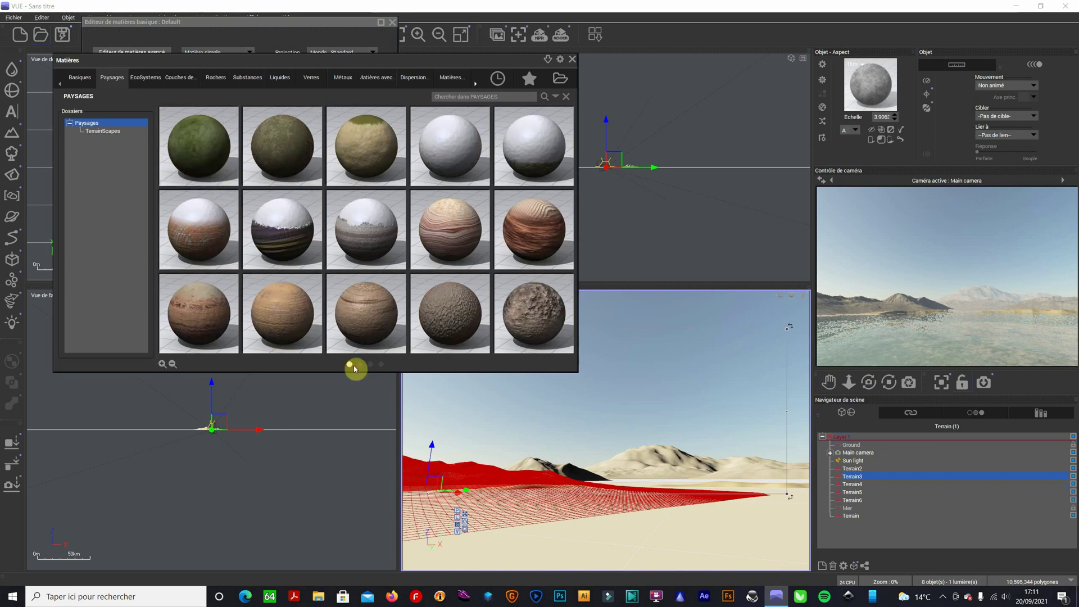
double_click(376, 149)
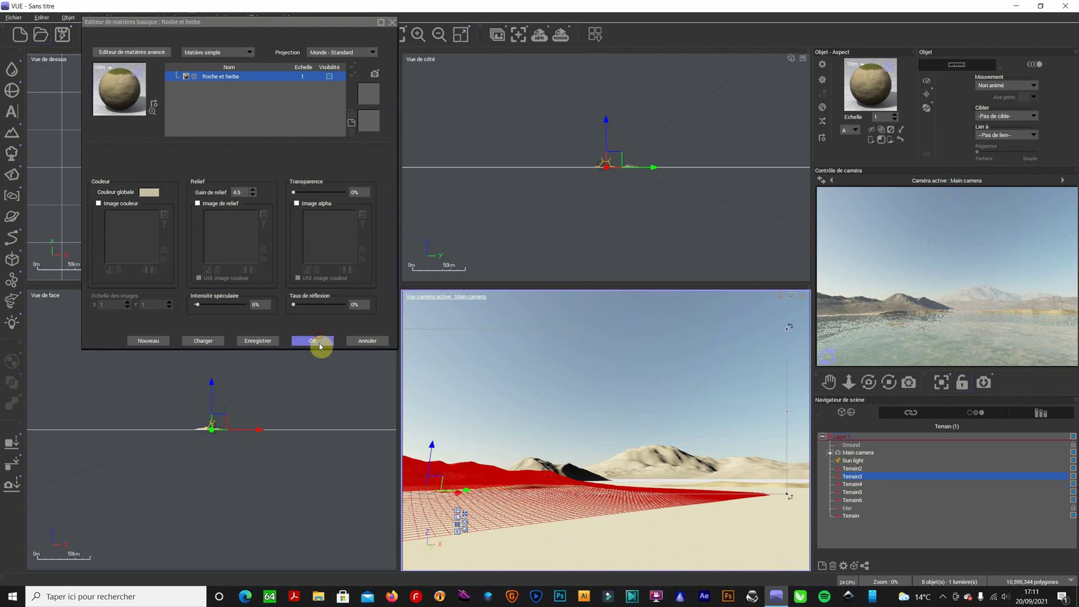
left_click(828, 360)
right_click(828, 360)
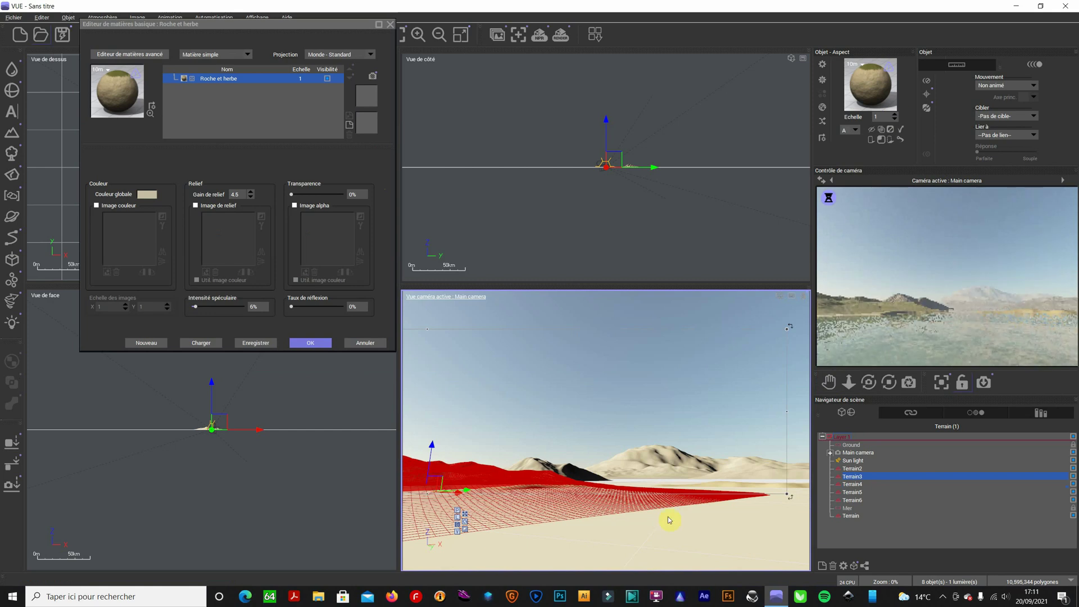
Step: Select Terrain2, the middle mountain in the camera view, and enlarge it slightly toward positive X
left_click(858, 469)
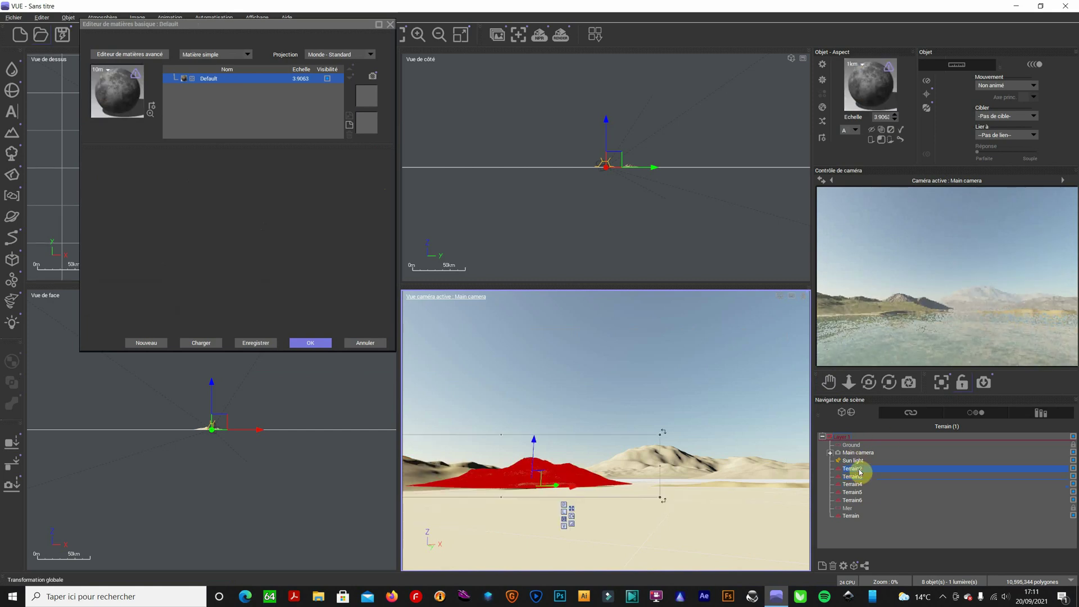
left_click(857, 477)
left_click(852, 469)
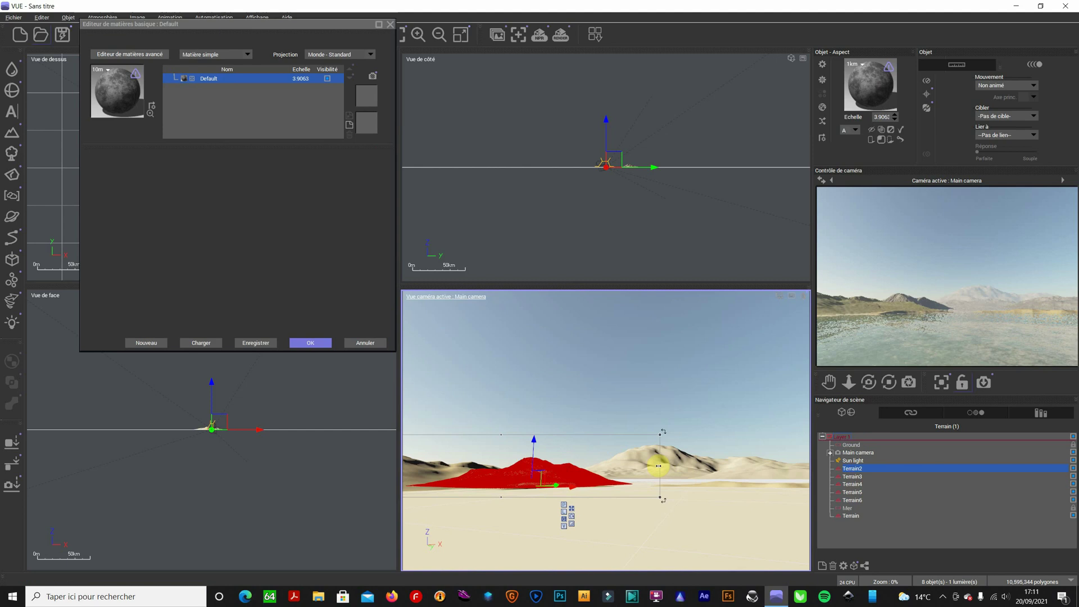
left_click_drag(658, 466, 694, 466)
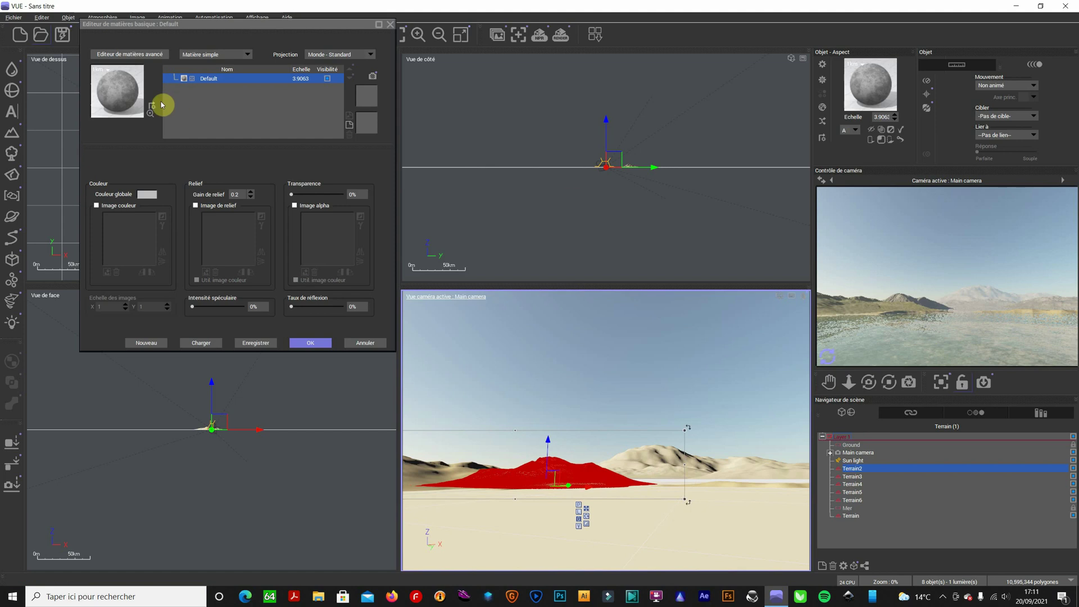
Step: Replace Terrain2's default material with the dark green preset that comes first in the Paysages collection and validate it
left_click(127, 95)
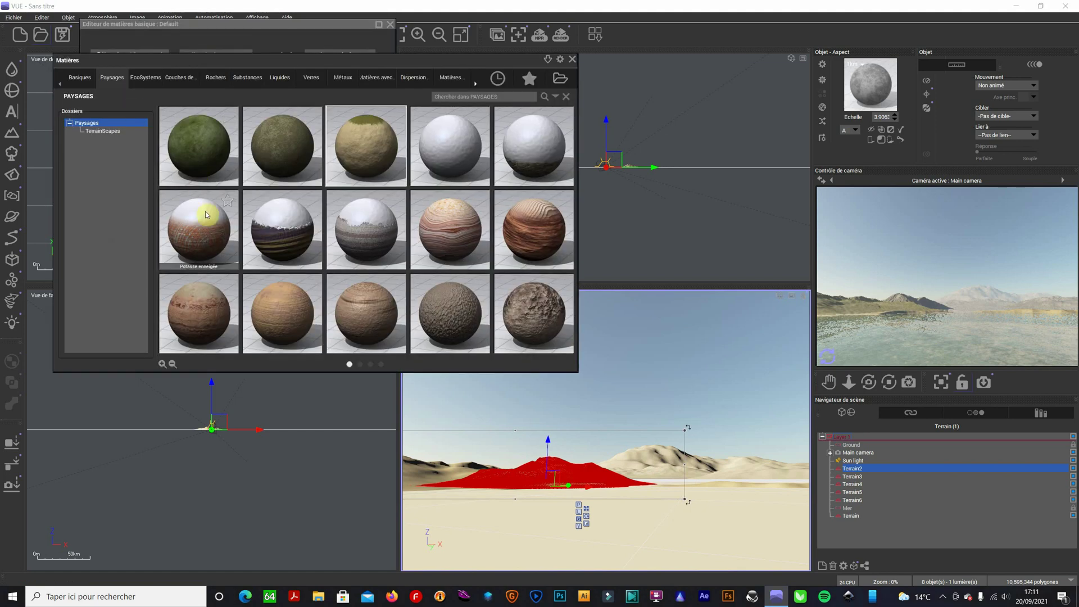
double_click(212, 164)
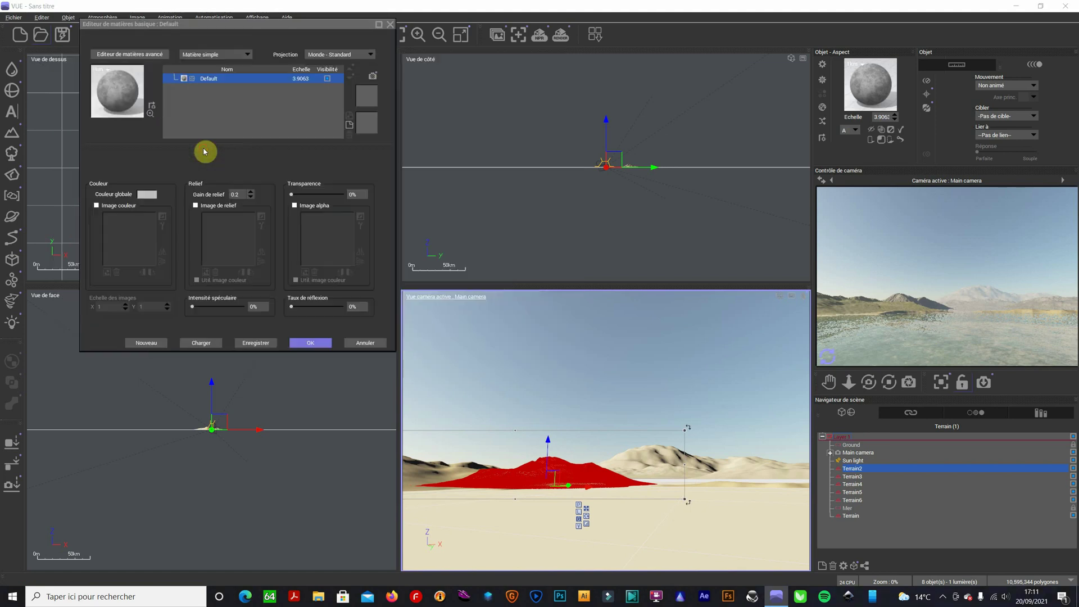
left_click(306, 343)
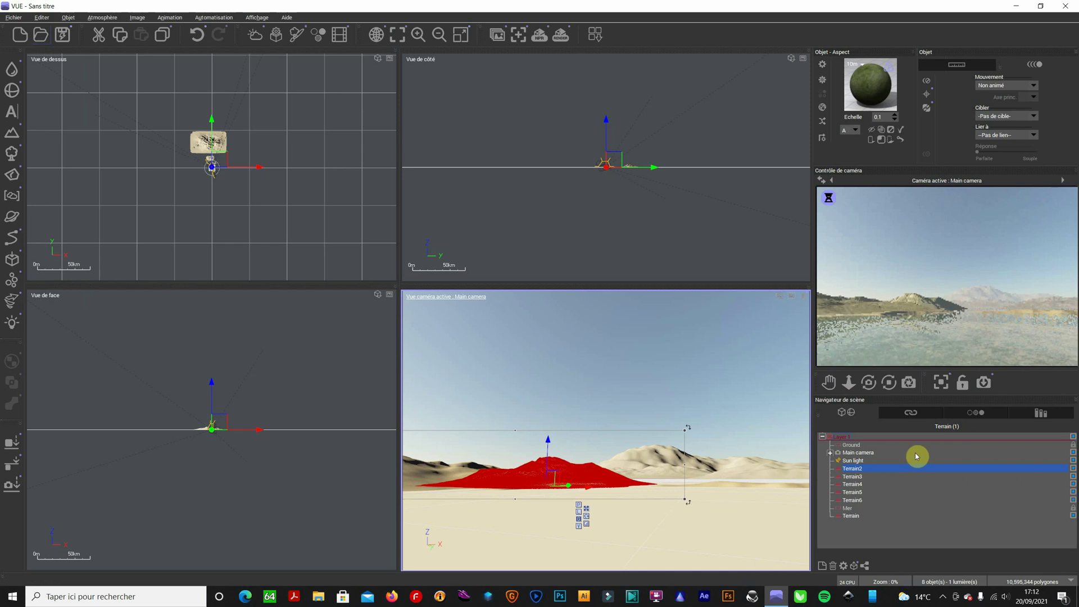
Step: Replace Terrain5's default material with the Herbes à Strider preset from the EcoSystems collection and accept editing it in the advanced material editor
left_click(856, 477)
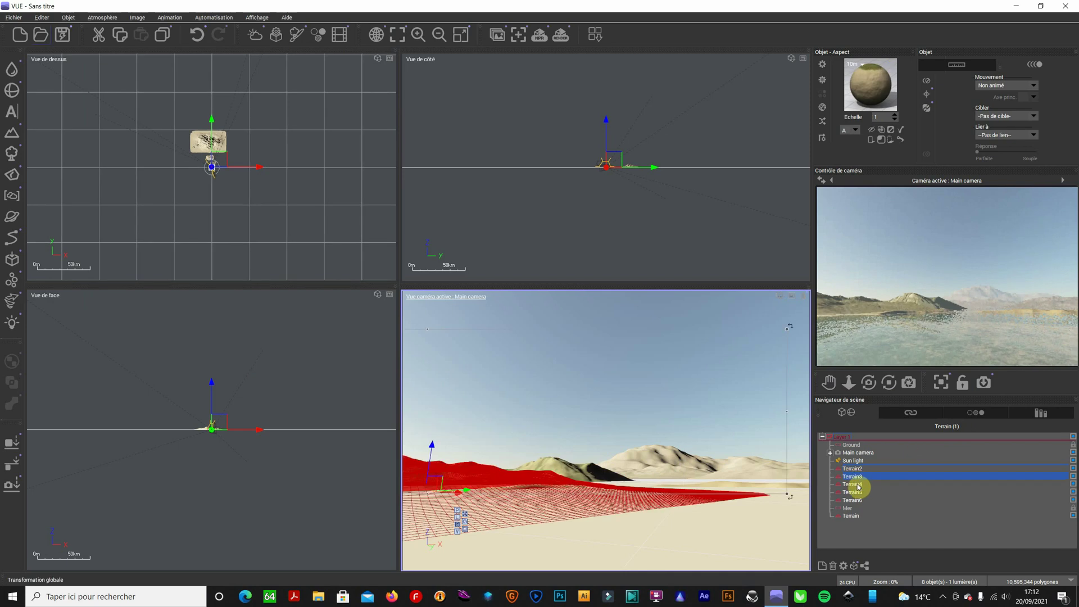
left_click(852, 485)
left_click(856, 493)
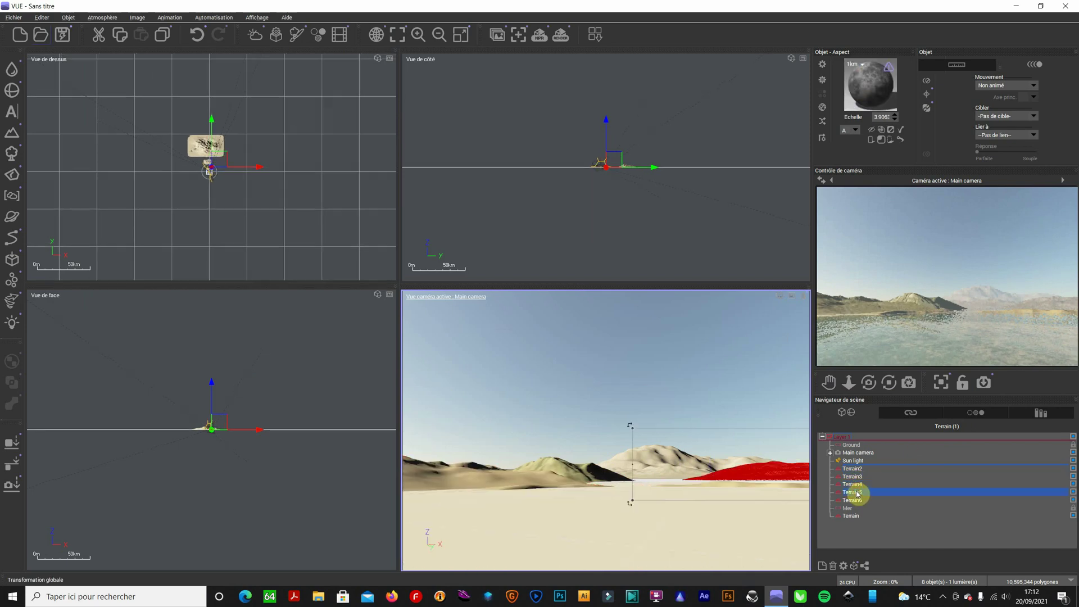
double_click(880, 85)
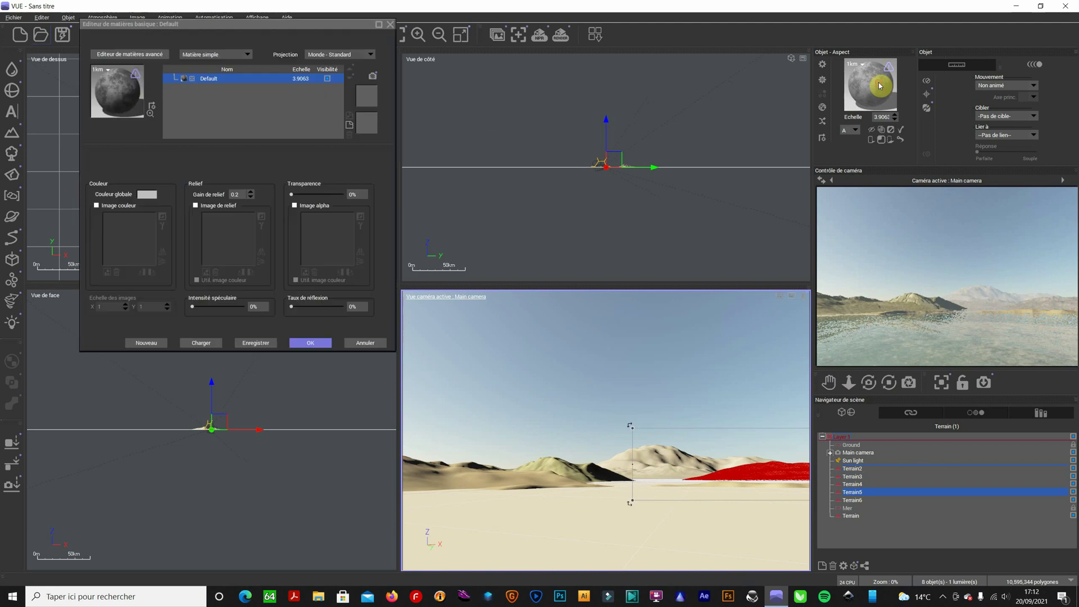
left_click(118, 89)
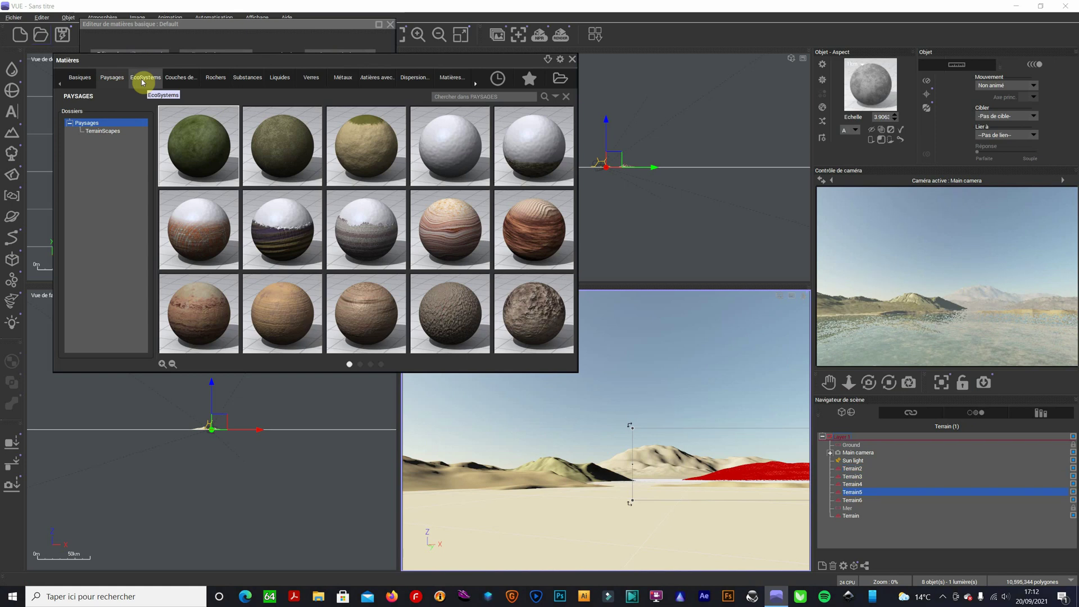
left_click(144, 80)
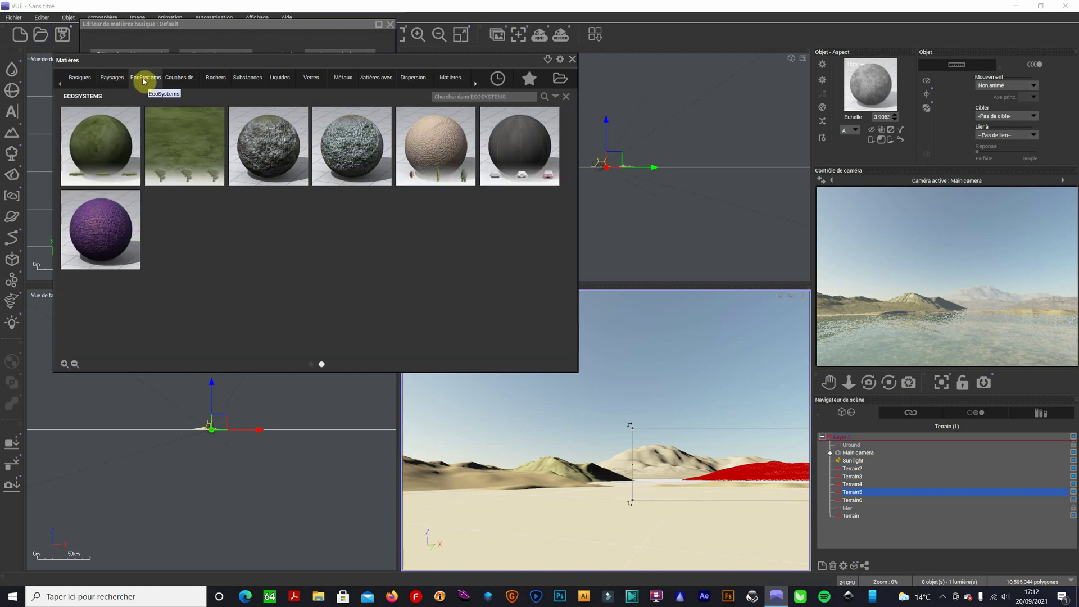
left_click(311, 364)
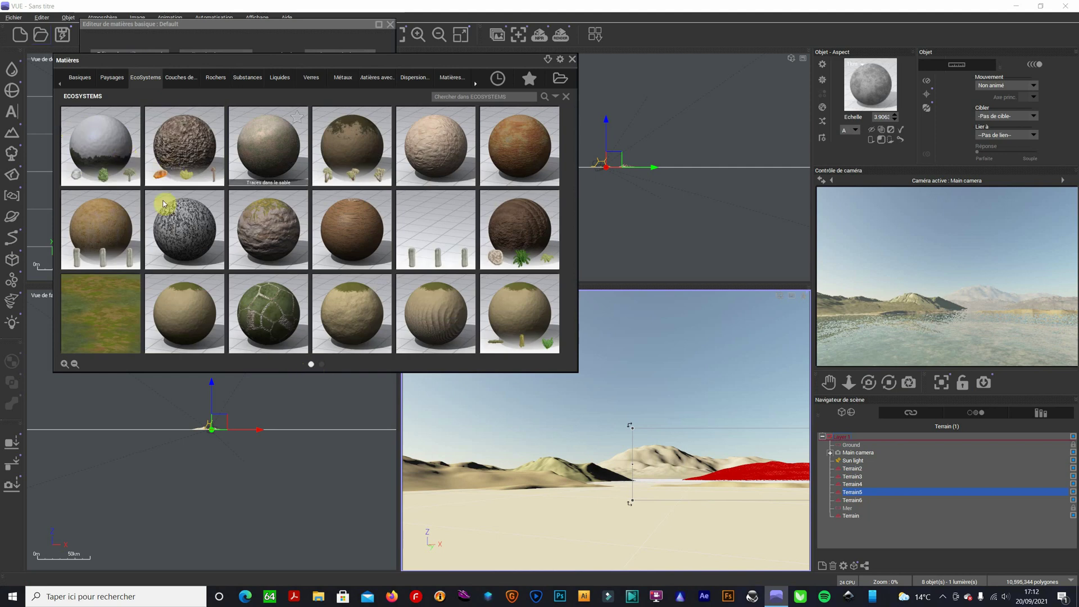
mouse_move(190, 138)
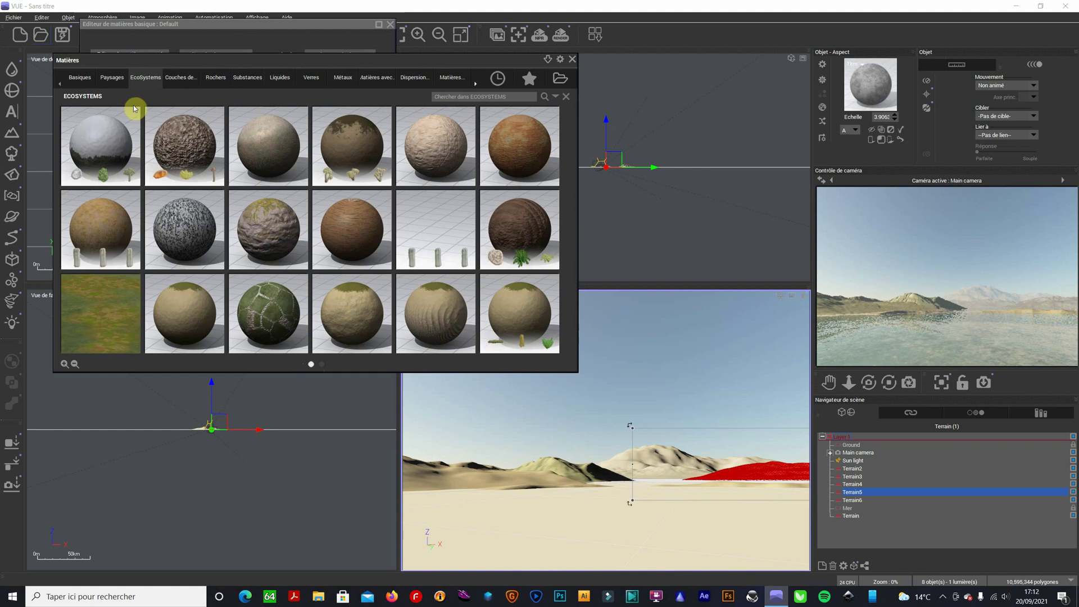
mouse_move(131, 168)
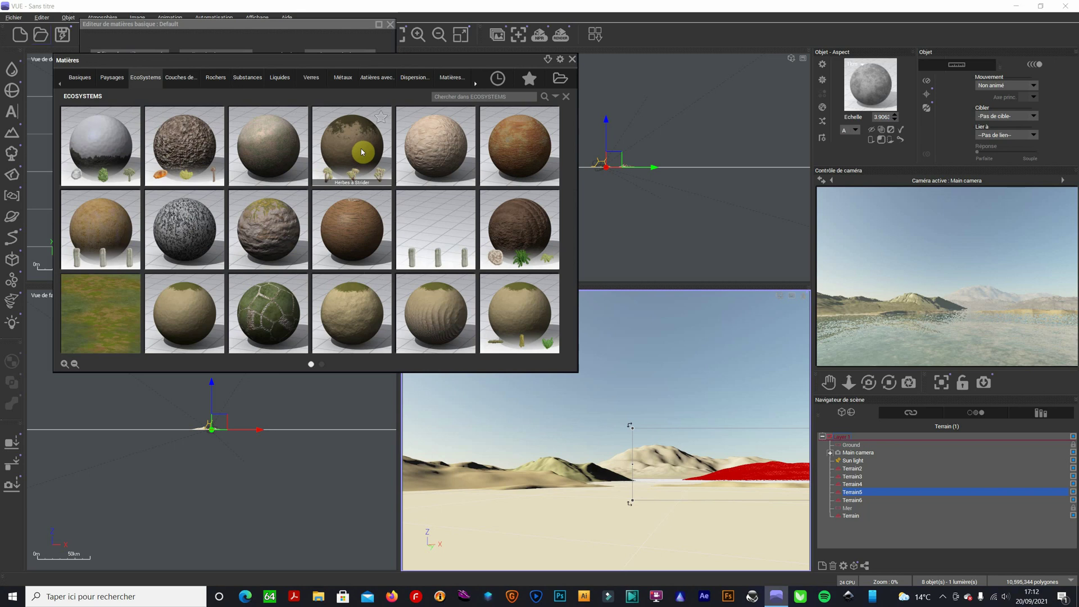
mouse_move(263, 249)
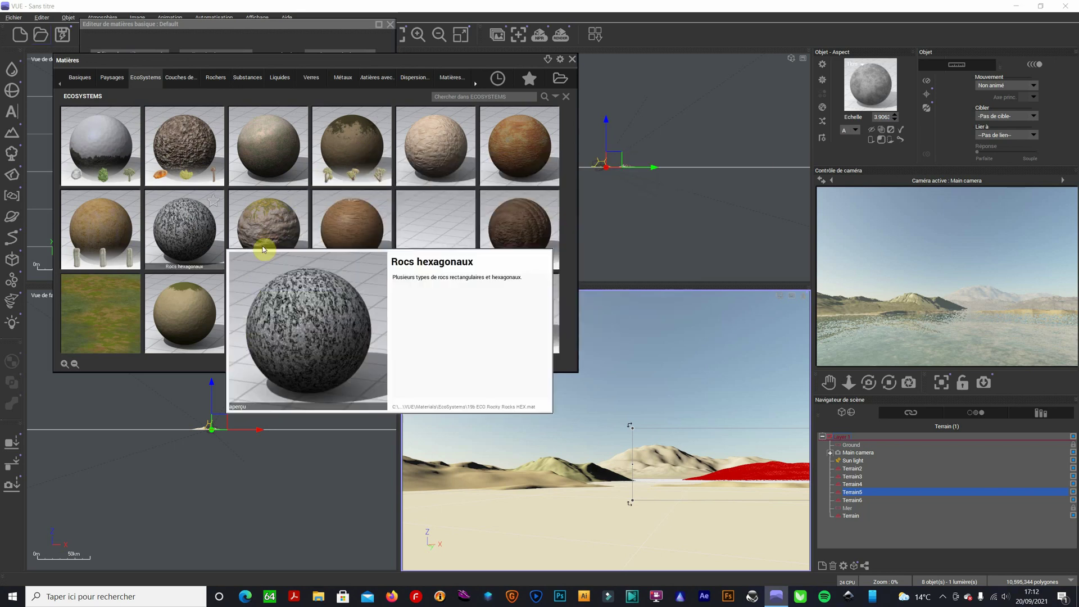
double_click(368, 158)
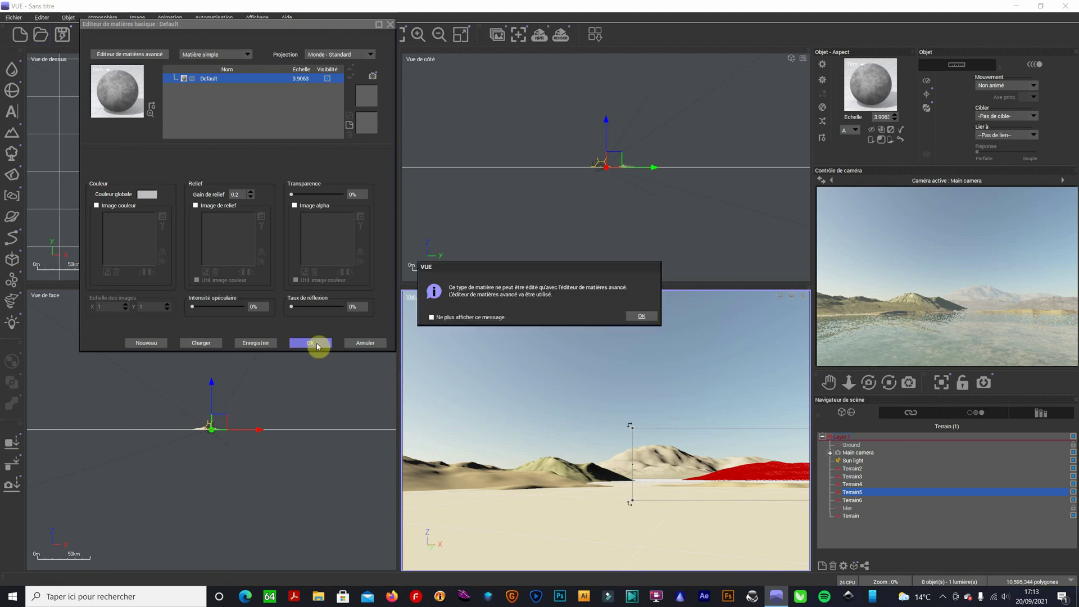
left_click(641, 316)
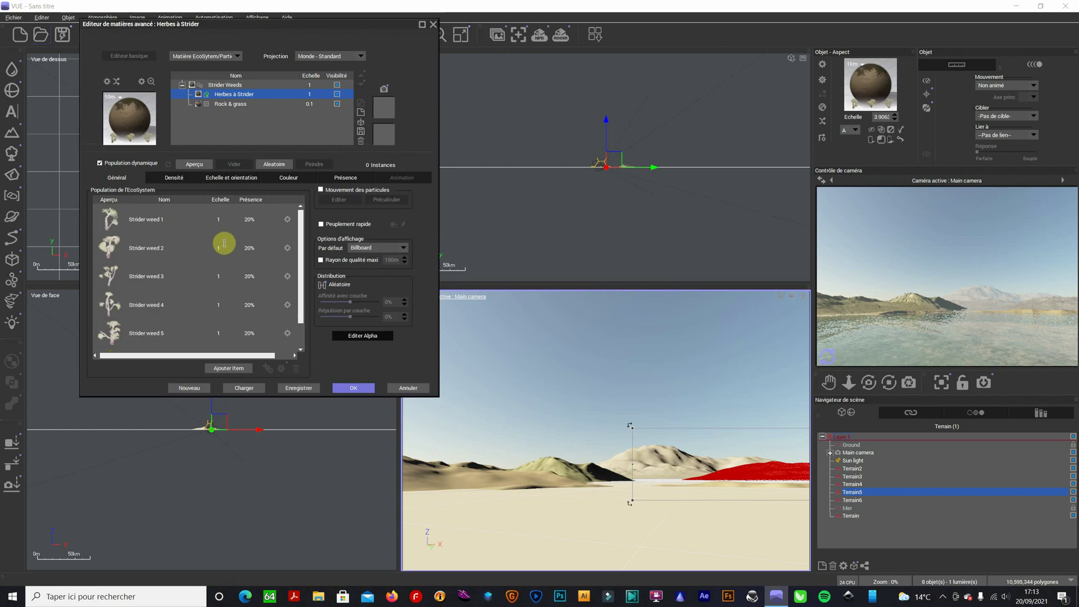
Step: Set the presence of Strider weed 1 through Strider weed 5 to 10% each in Terrain5's EcoSystem population
mouse_move(302, 288)
left_mouse_down()
mouse_move(299, 322)
mouse_move(302, 290)
left_mouse_up()
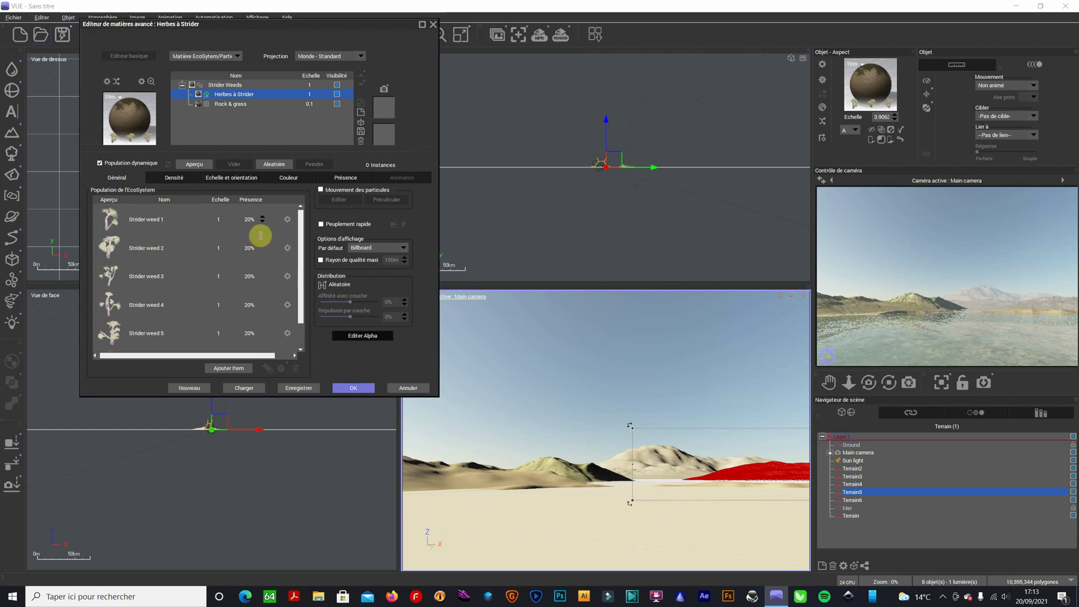
double_click(251, 219)
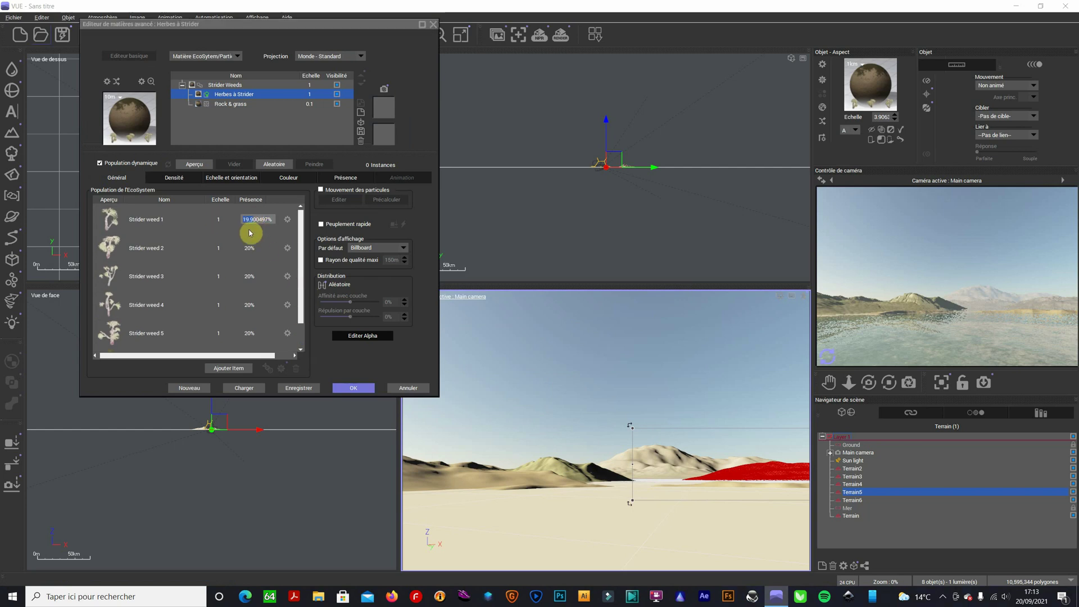
double_click(270, 223)
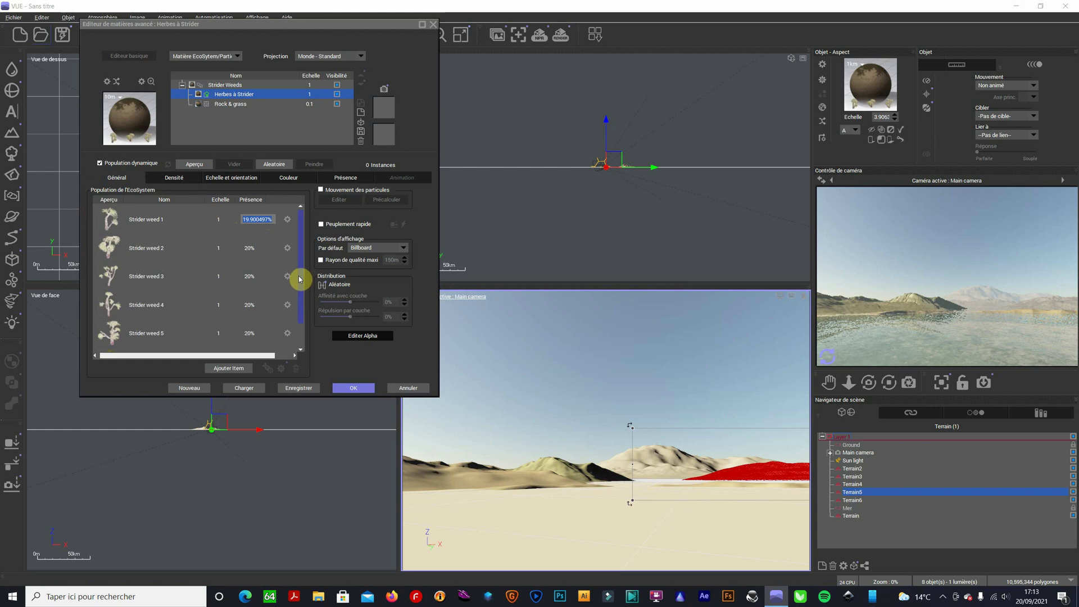
double_click(249, 247)
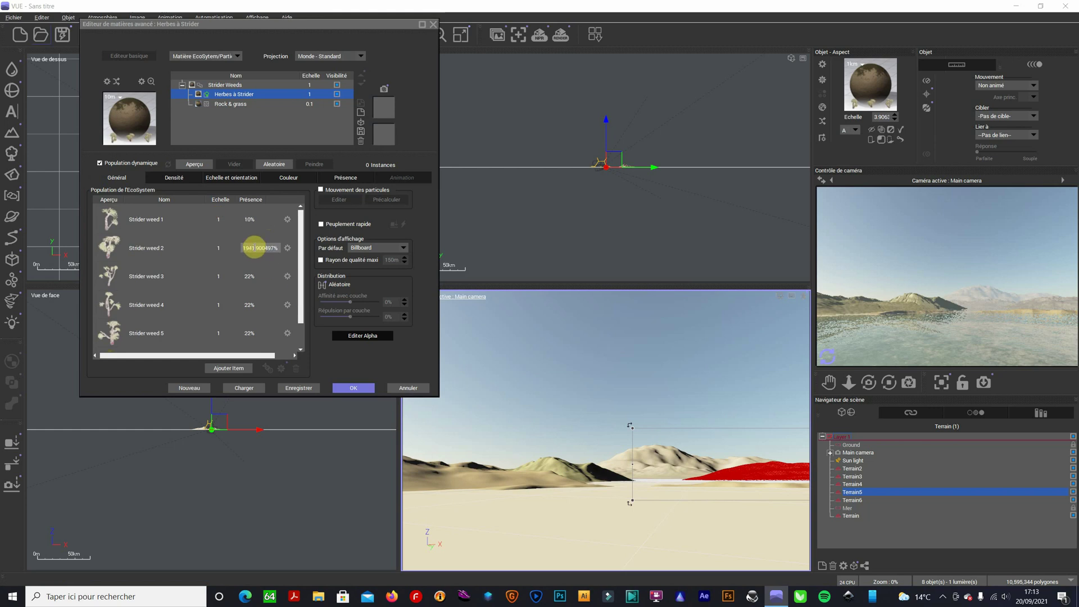
type("10")
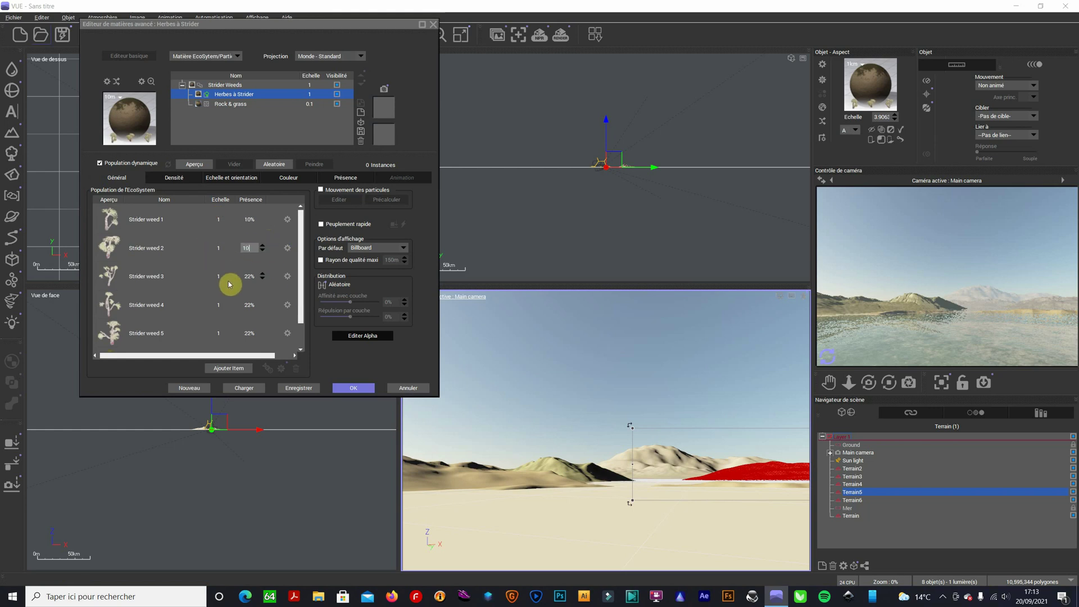
double_click(255, 276)
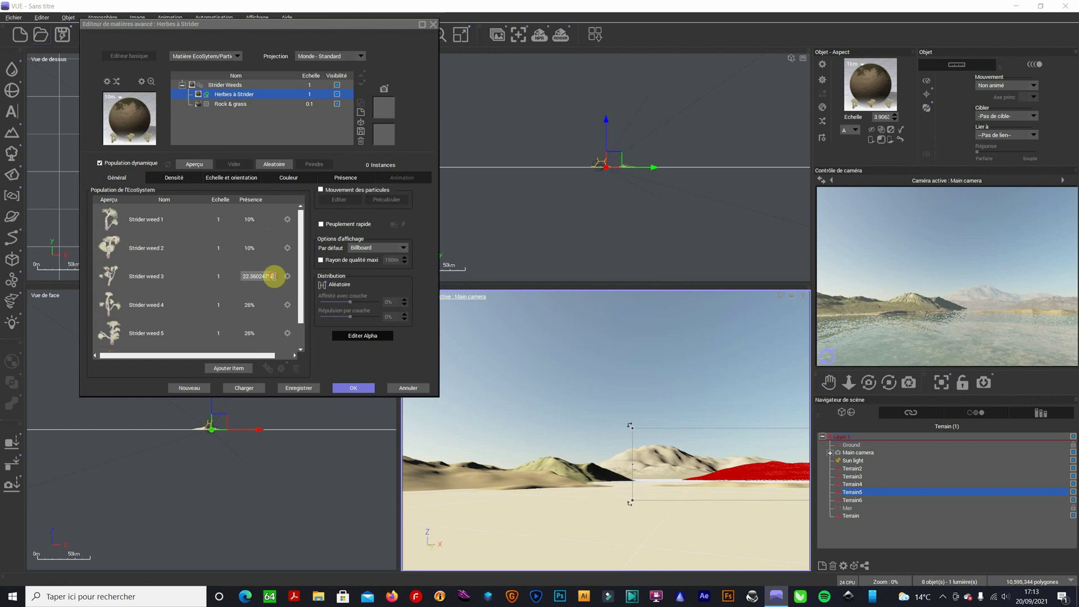
type("10")
double_click(254, 307)
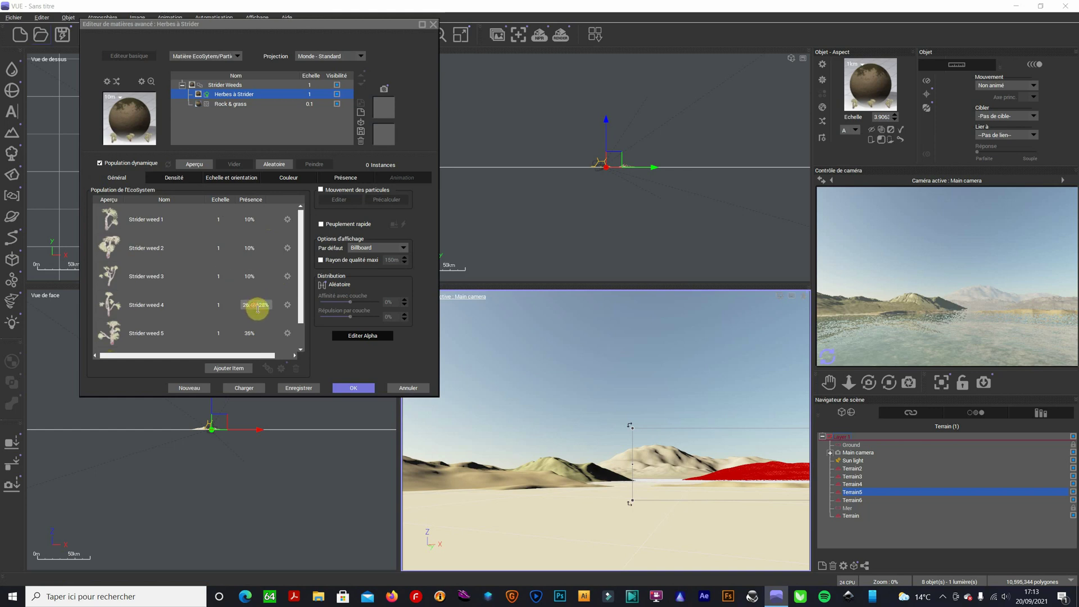
double_click(253, 333)
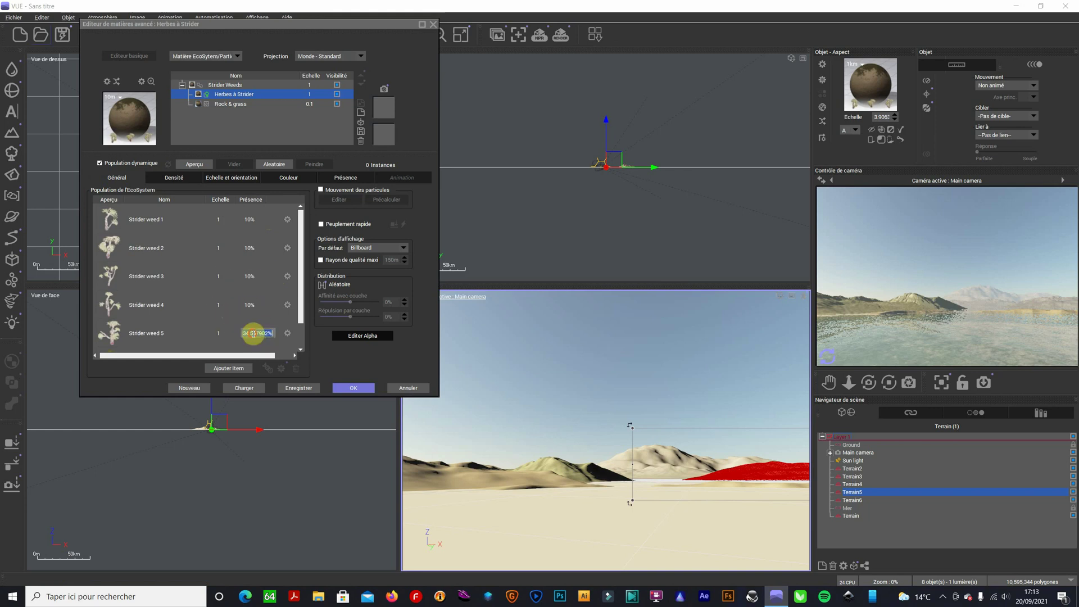
type("10")
Step: Set the presence of HD Larch Tree - Summer to 10% and validate Terrain5's EcoSystem material
left_click_drag(301, 312, 299, 344)
double_click(249, 335)
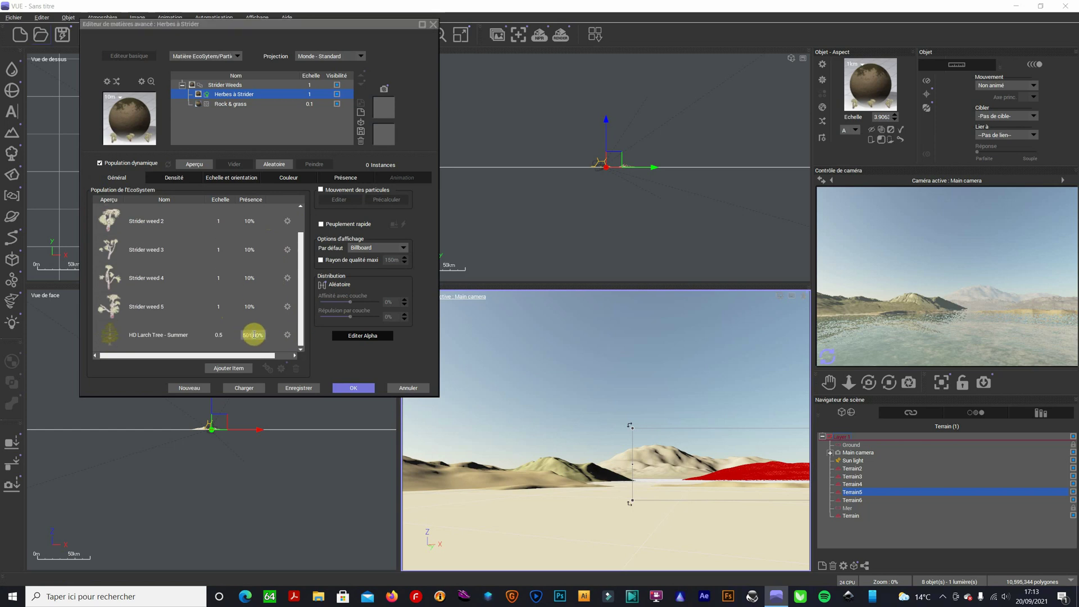
type("10")
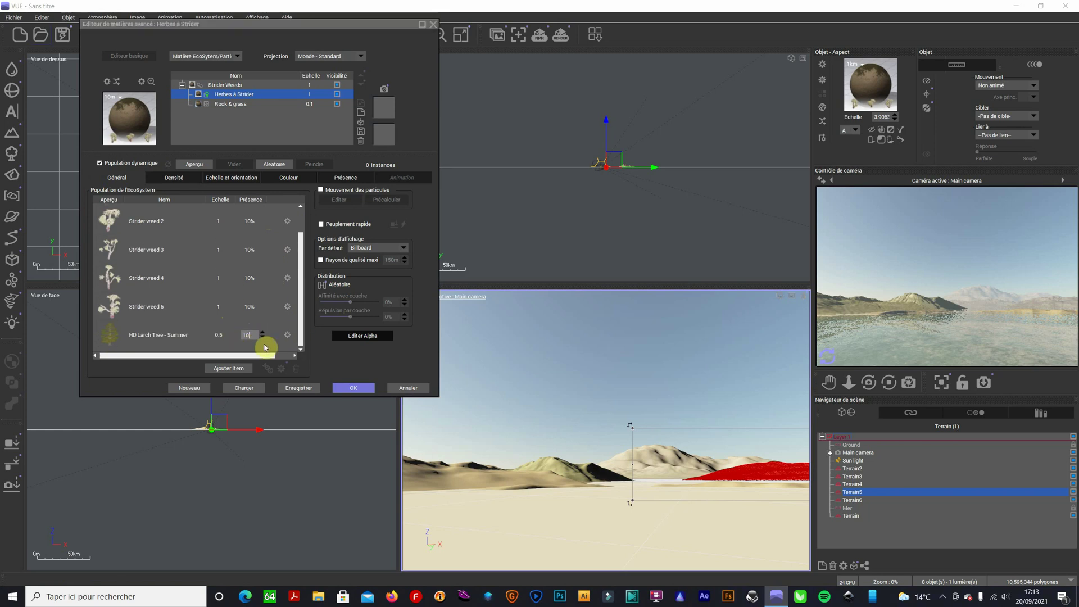
left_click(299, 339)
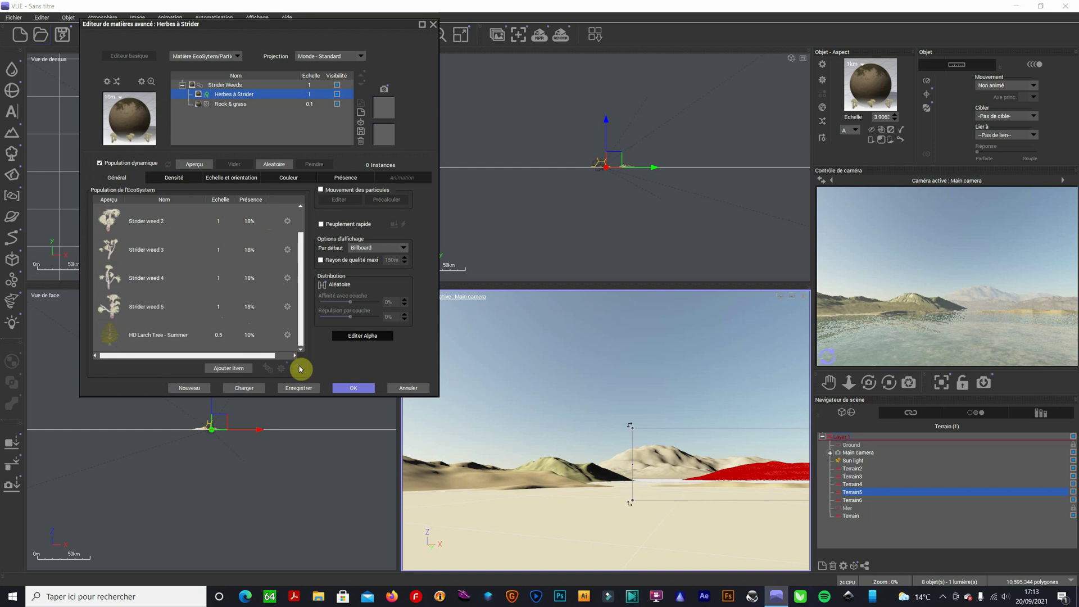
left_click(353, 387)
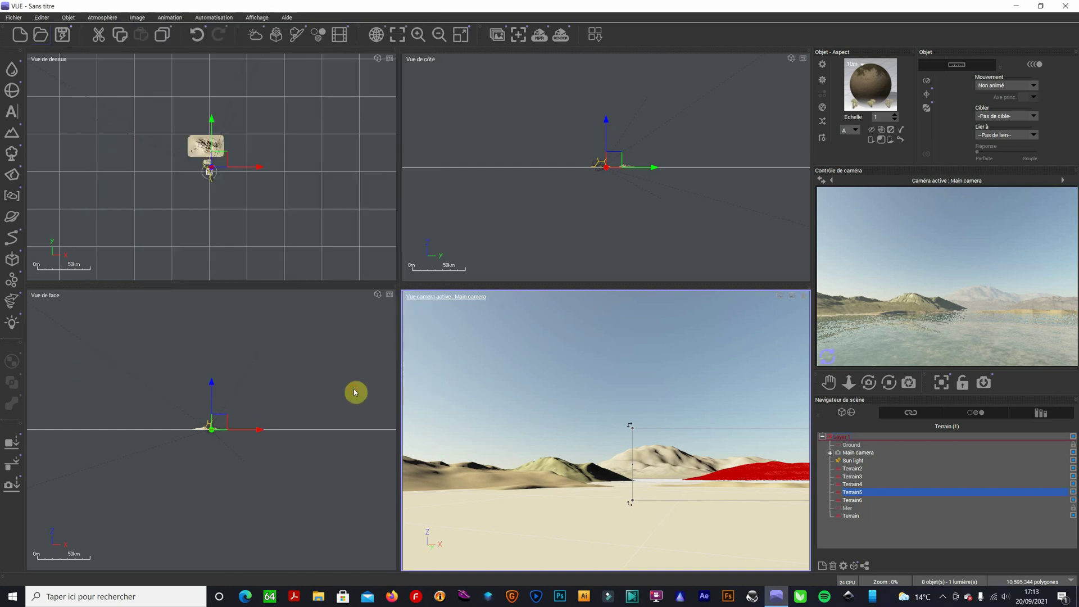
Step: Refresh the camera preview, render the main camera view without stacking the render, and accept the post-render options
left_click(830, 356)
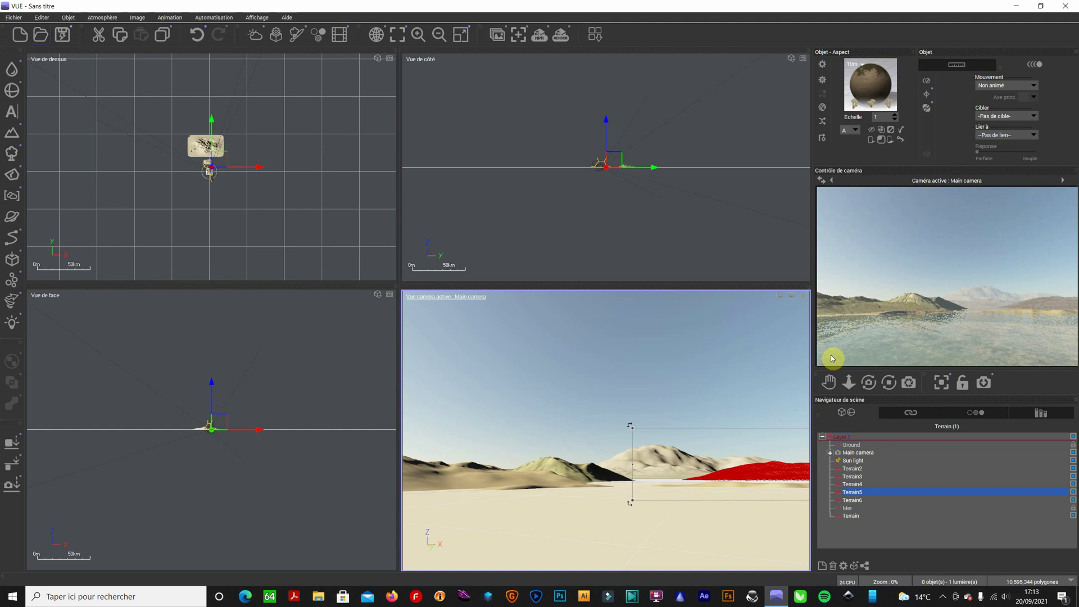
left_click(204, 433)
scroll(209, 435, "up", 6)
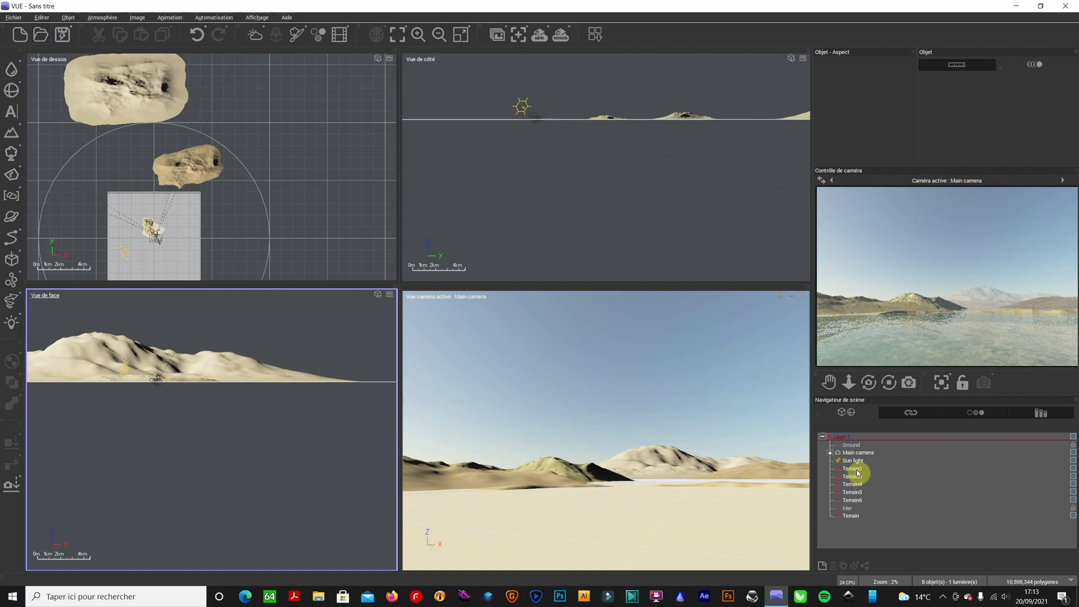
left_click(794, 297)
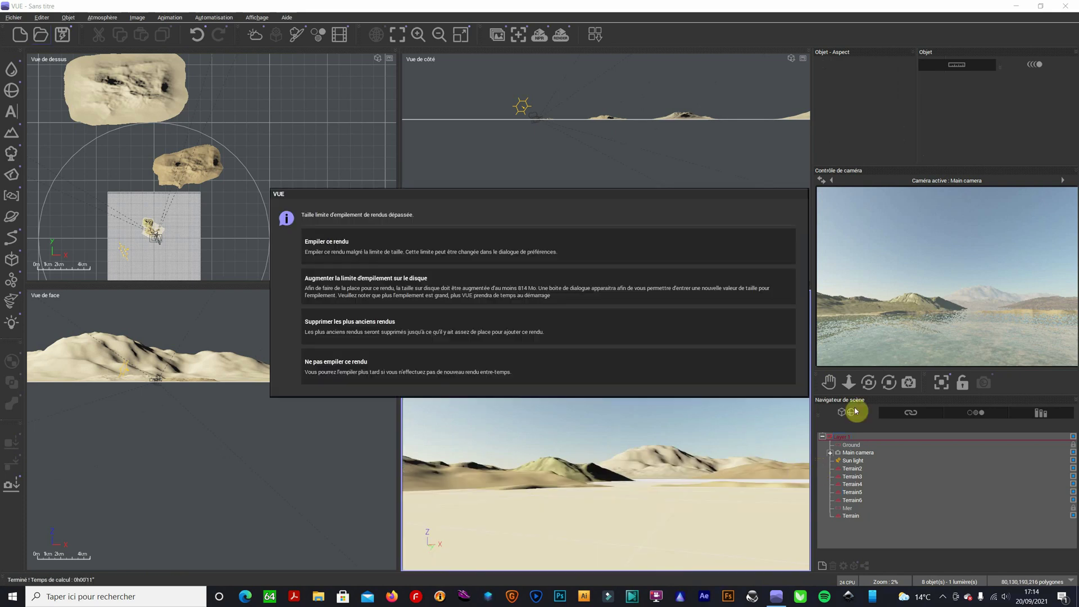
left_click(365, 360)
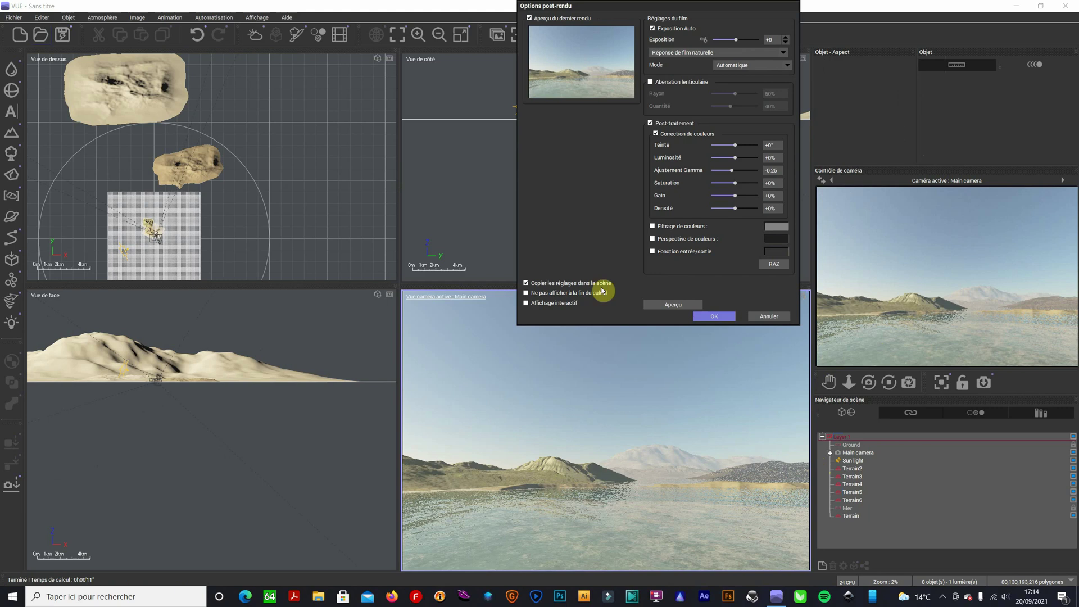
left_click(734, 316)
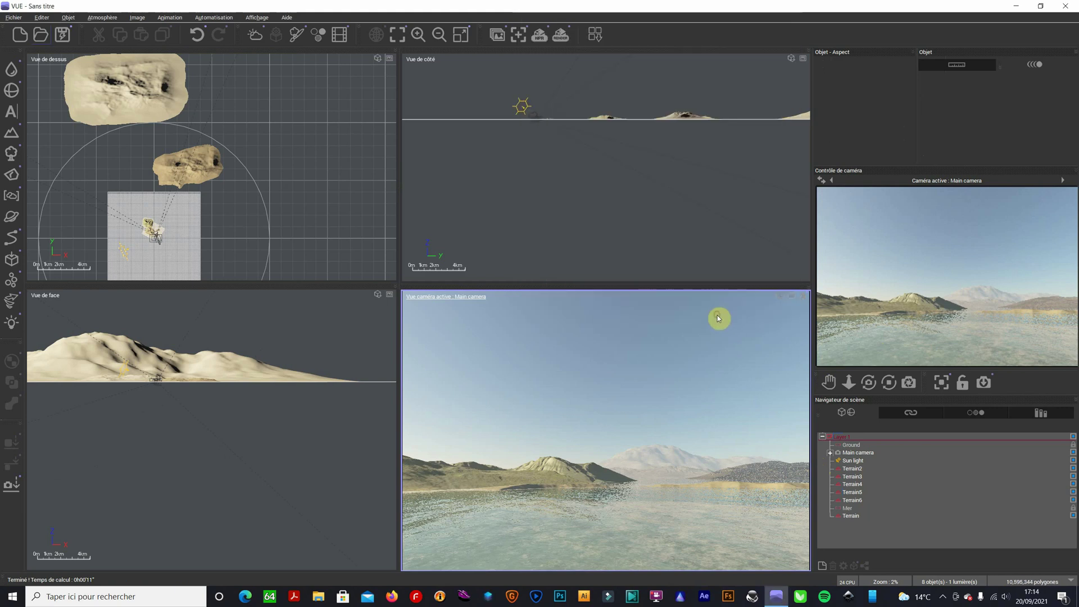
Step: Replace Terrain5's Herbes à Strider layer with the Herbe preset from the Paysages collection, accept its alpha information and refresh the camera preview
left_click(853, 477)
left_click(856, 492)
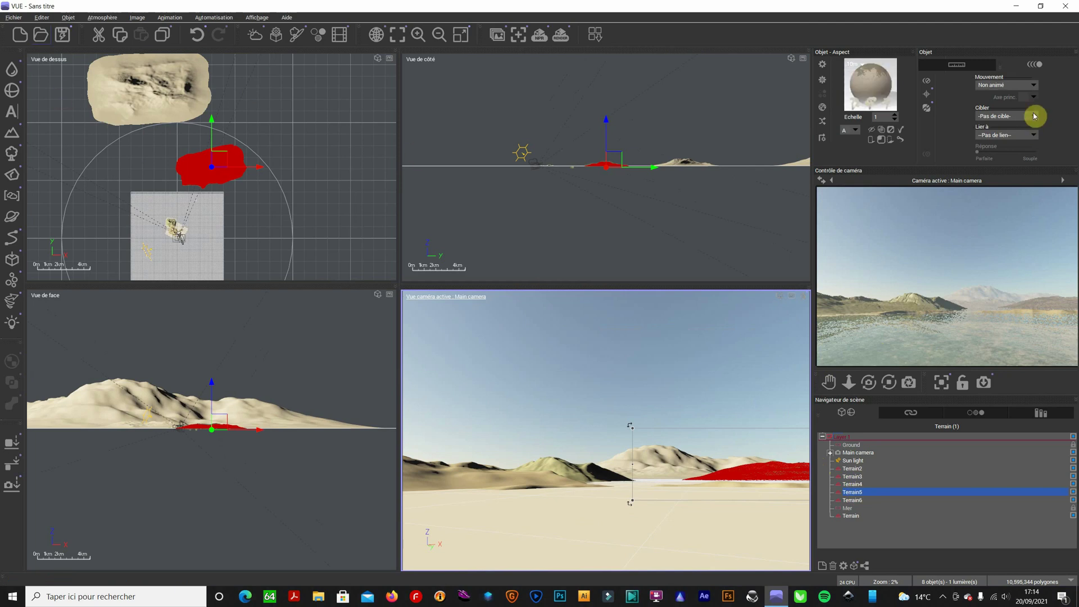
double_click(879, 90)
left_click(641, 316)
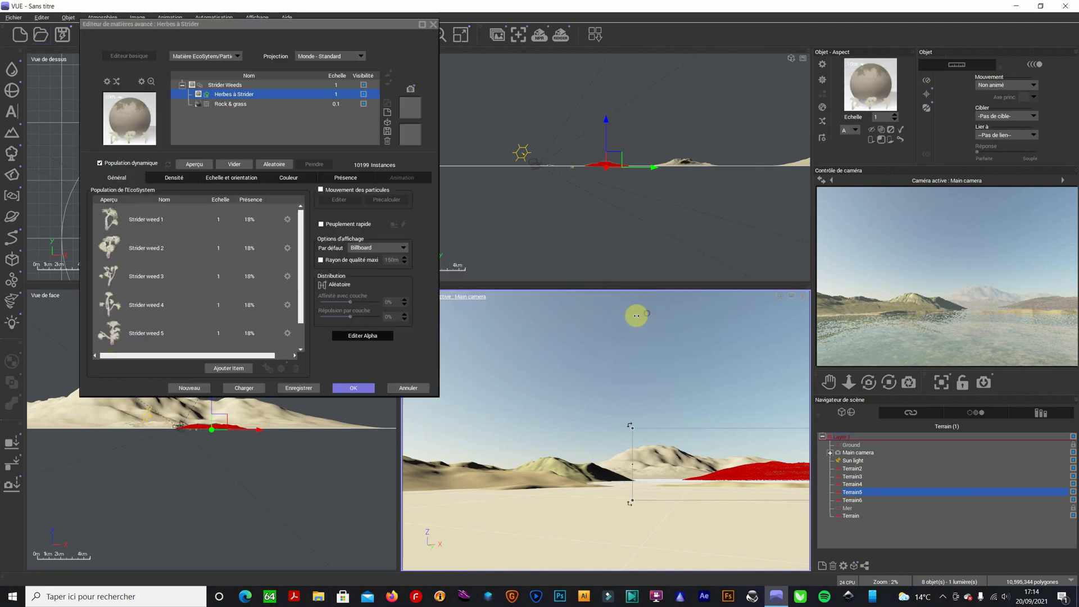
double_click(125, 104)
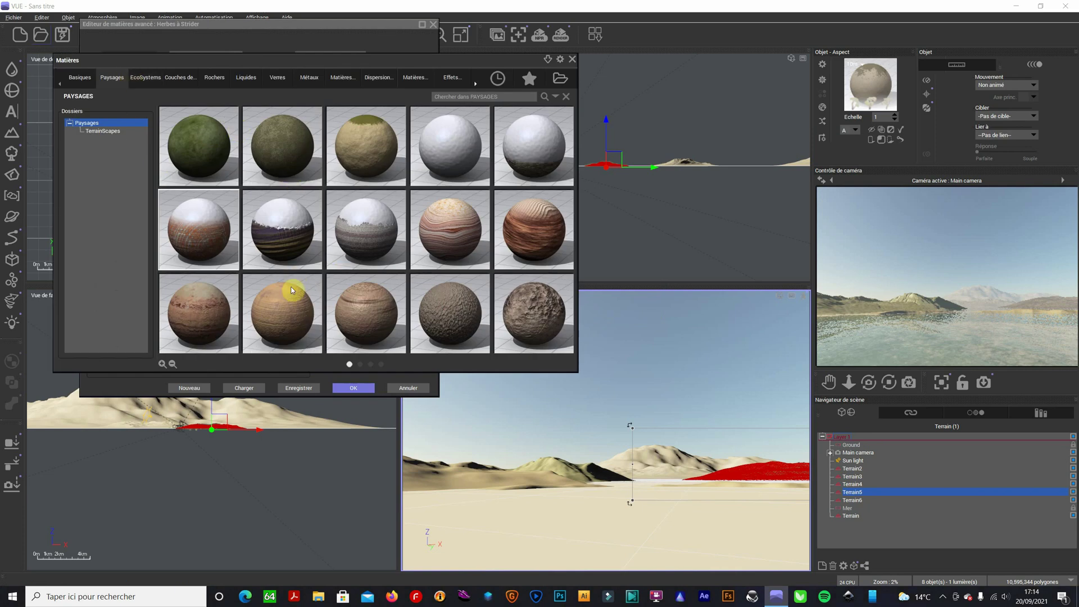
left_click(360, 364)
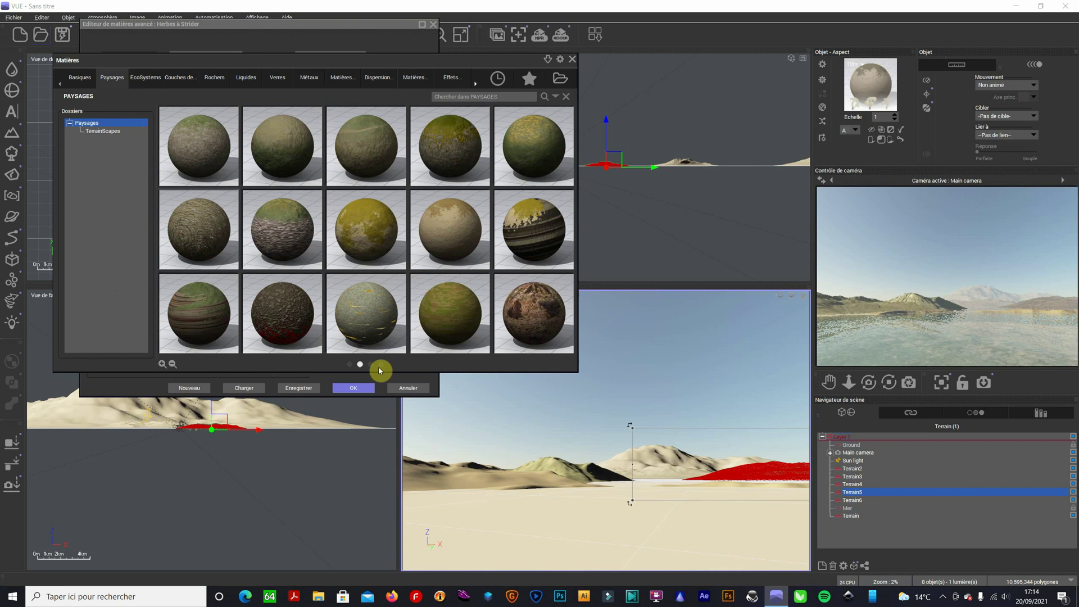
mouse_move(541, 146)
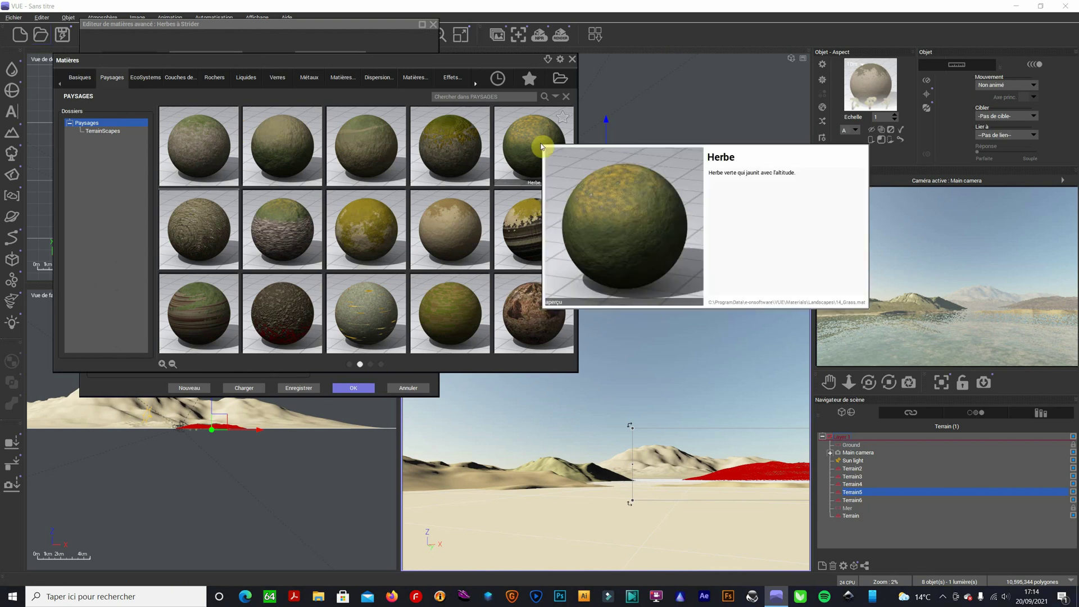
double_click(541, 147)
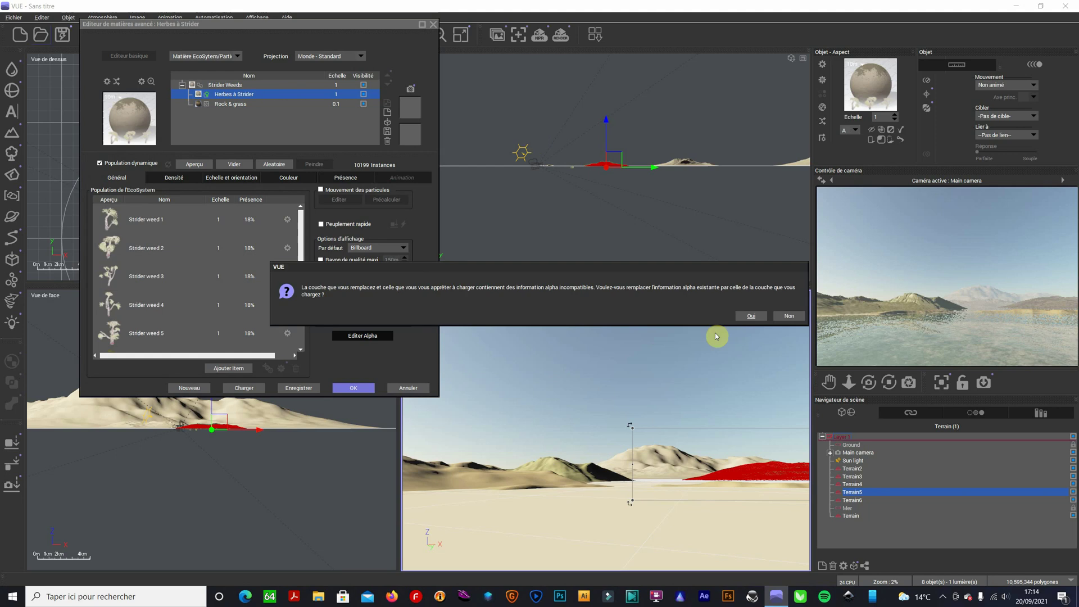
left_click(752, 318)
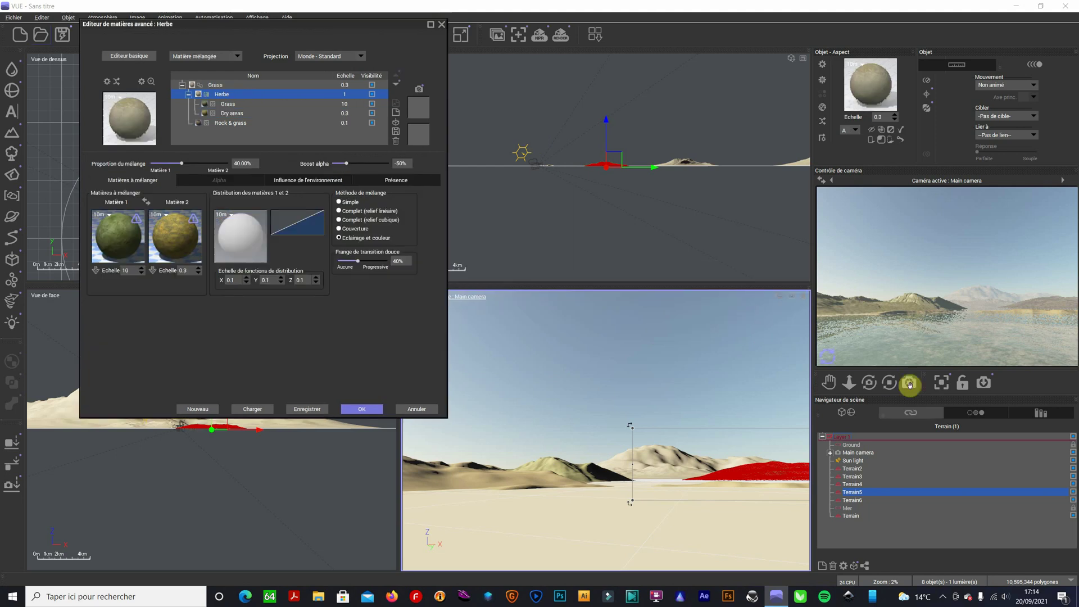
right_click(832, 359)
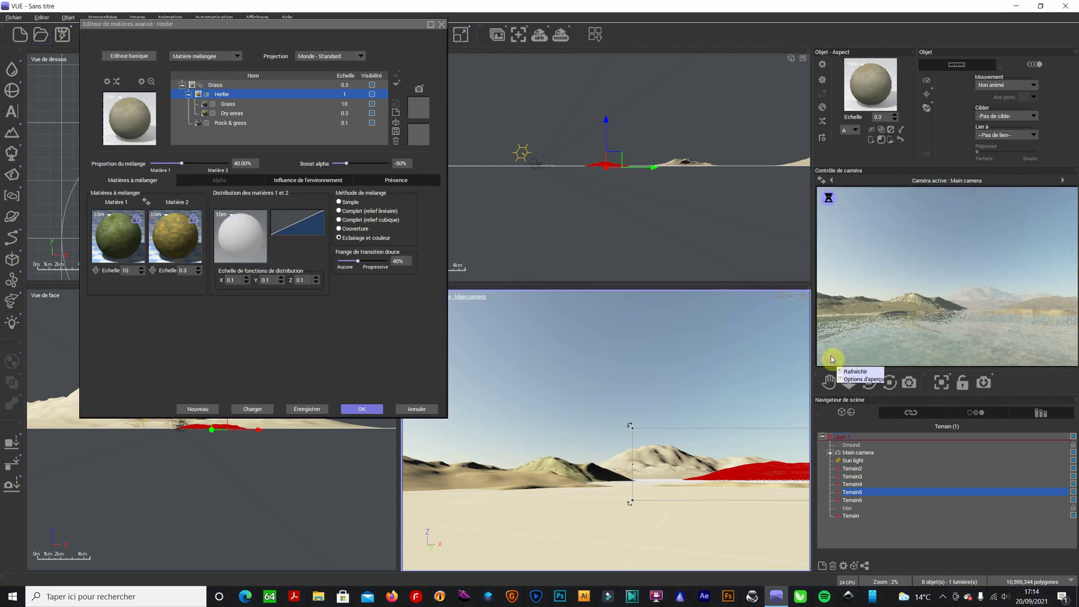
Step: Select Terrain6, stretch it slightly upward in the camera view and cancel the open material editor
left_click(853, 499)
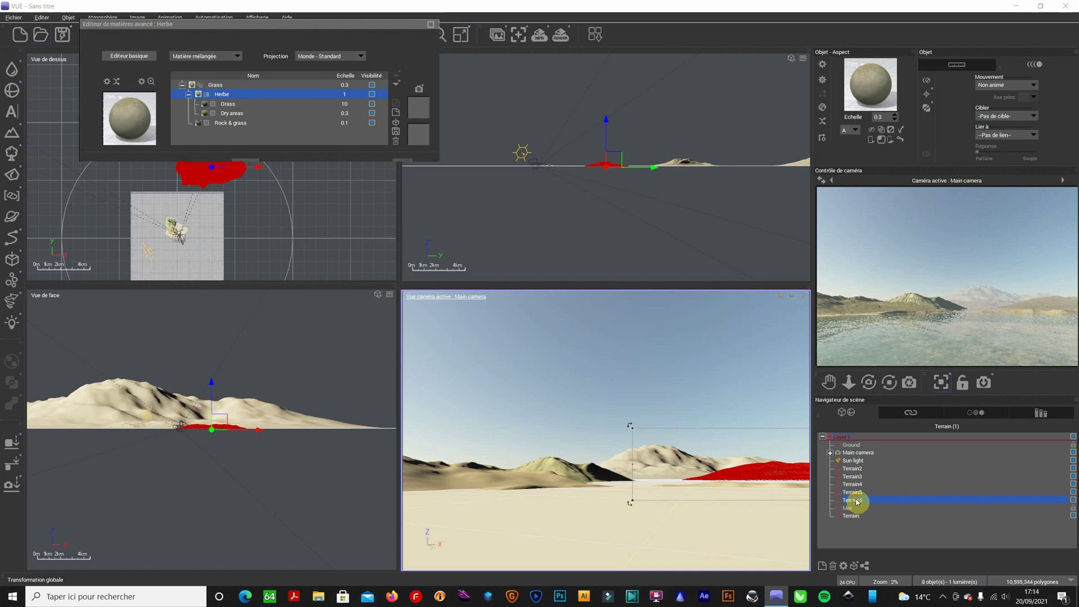
left_click(666, 463)
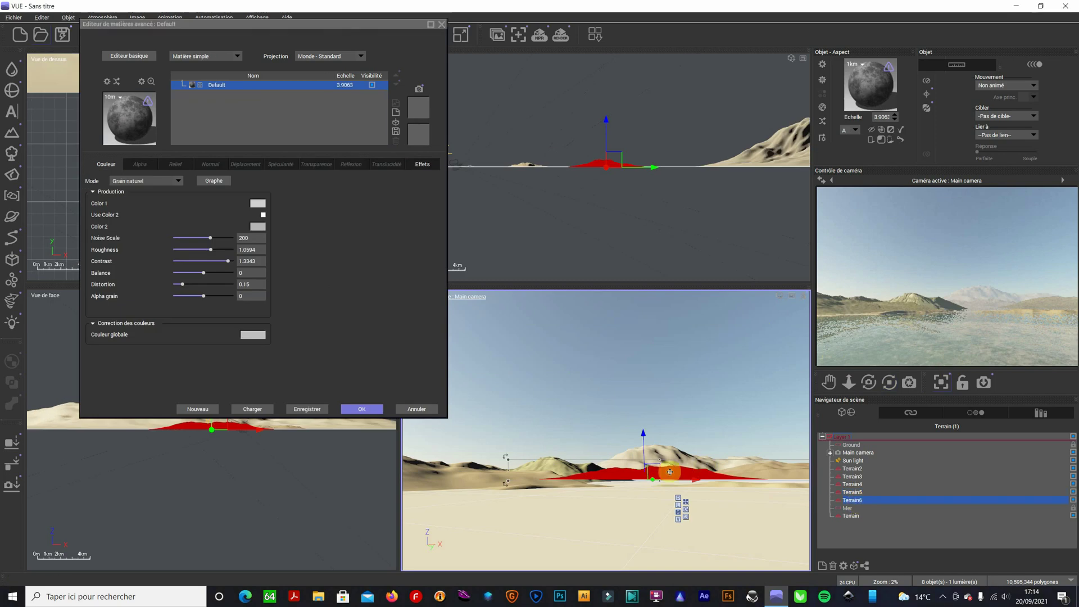
left_click_drag(662, 459, 662, 456)
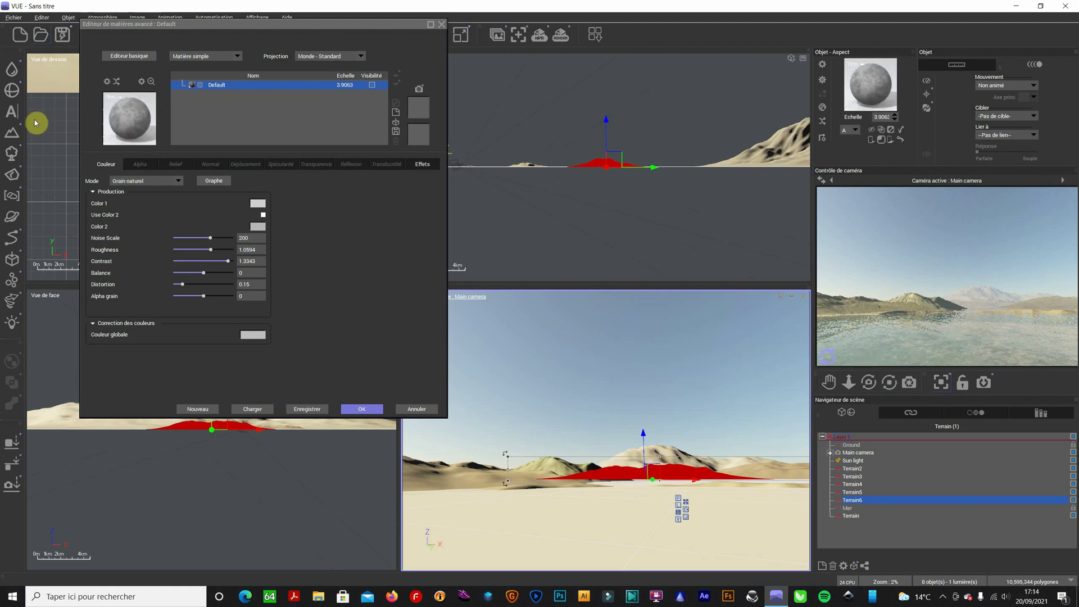
left_click(417, 408)
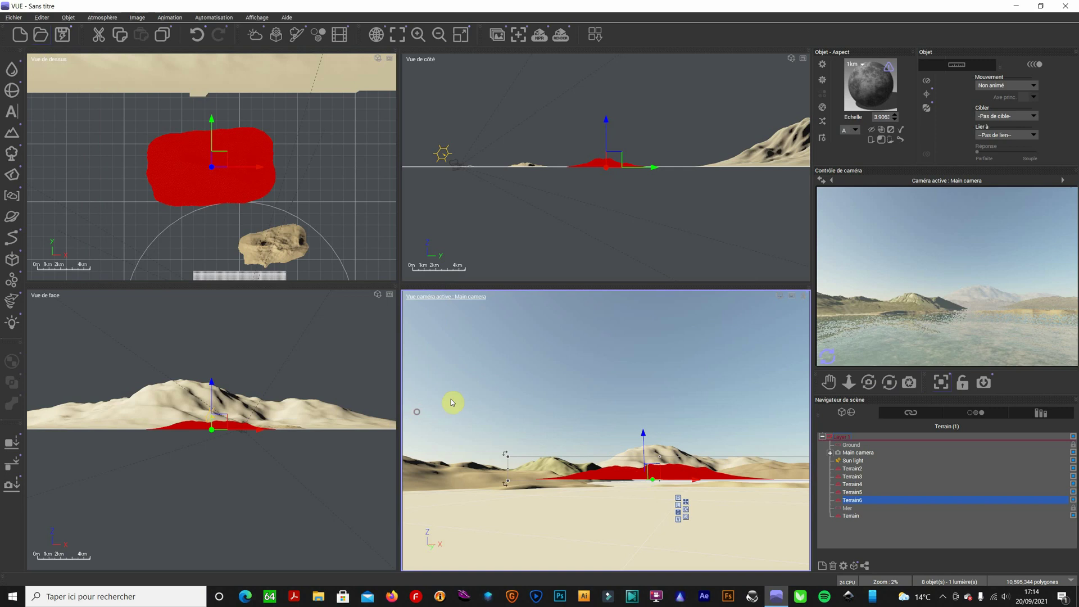
Step: Replace Terrain6's default material with the Naturel 3 preset from the Paysages collection
double_click(877, 85)
double_click(116, 97)
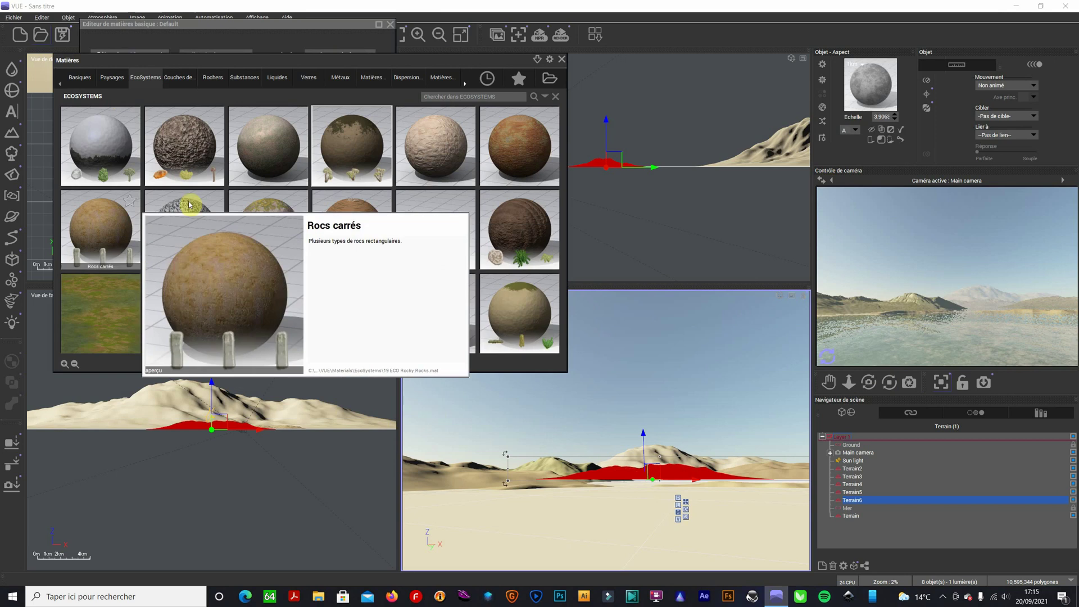
mouse_move(123, 350)
left_click(112, 77)
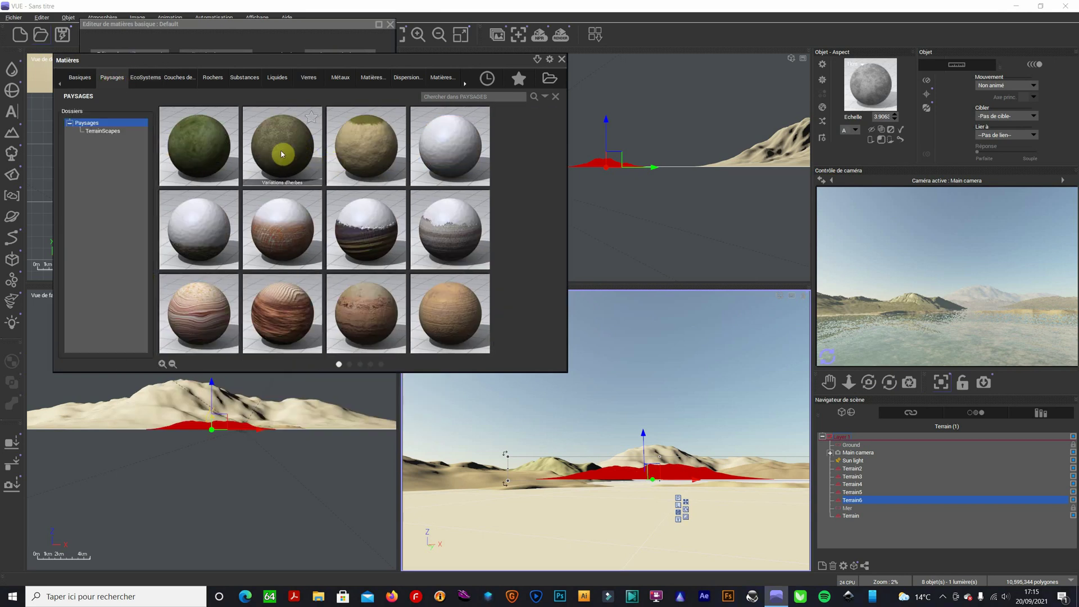
left_click(350, 364)
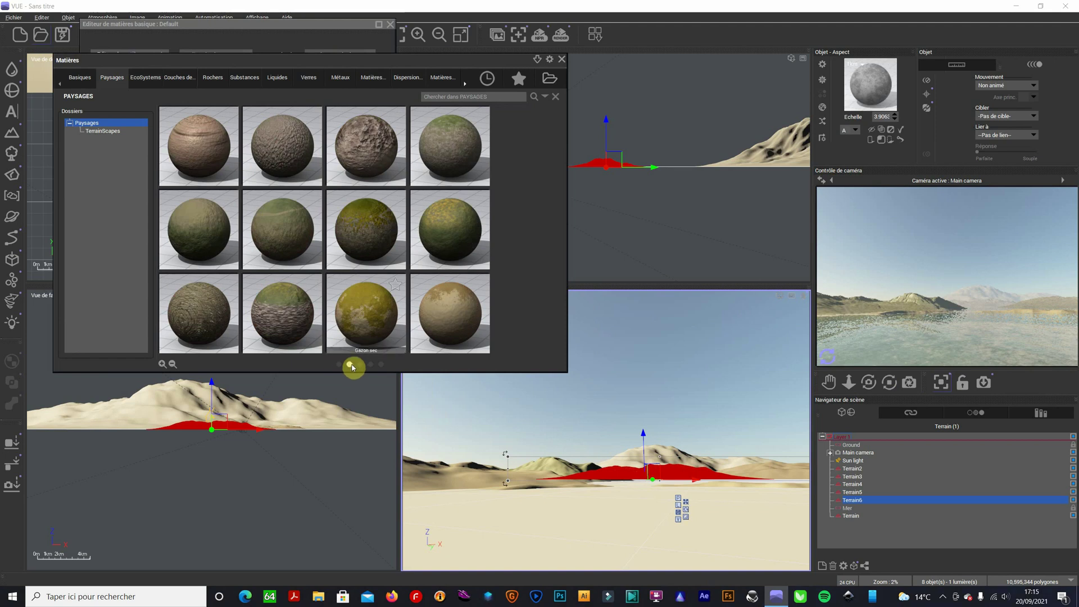
mouse_move(290, 327)
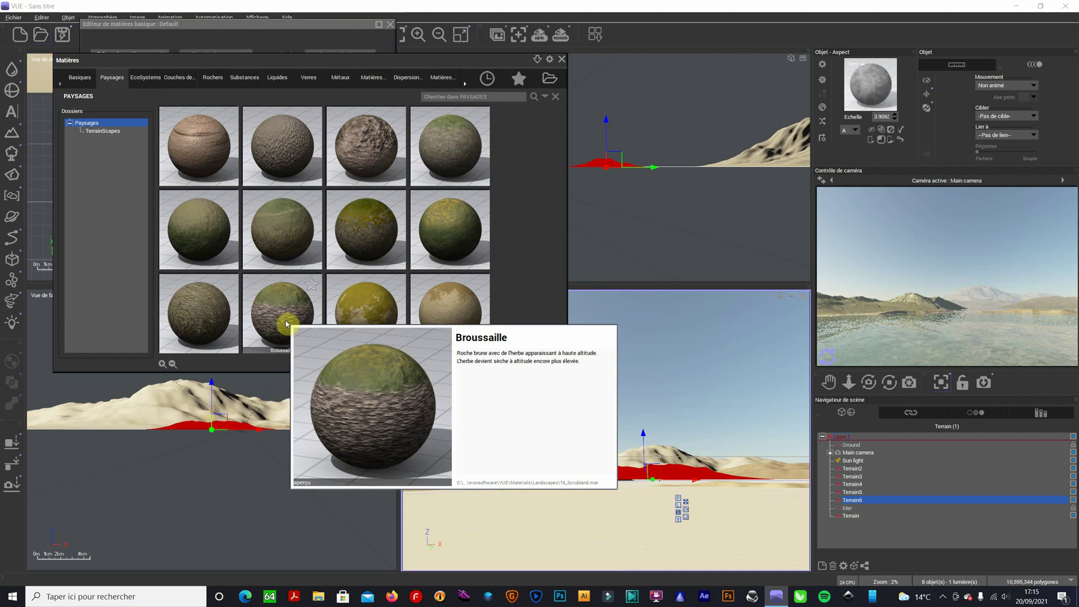
mouse_move(361, 228)
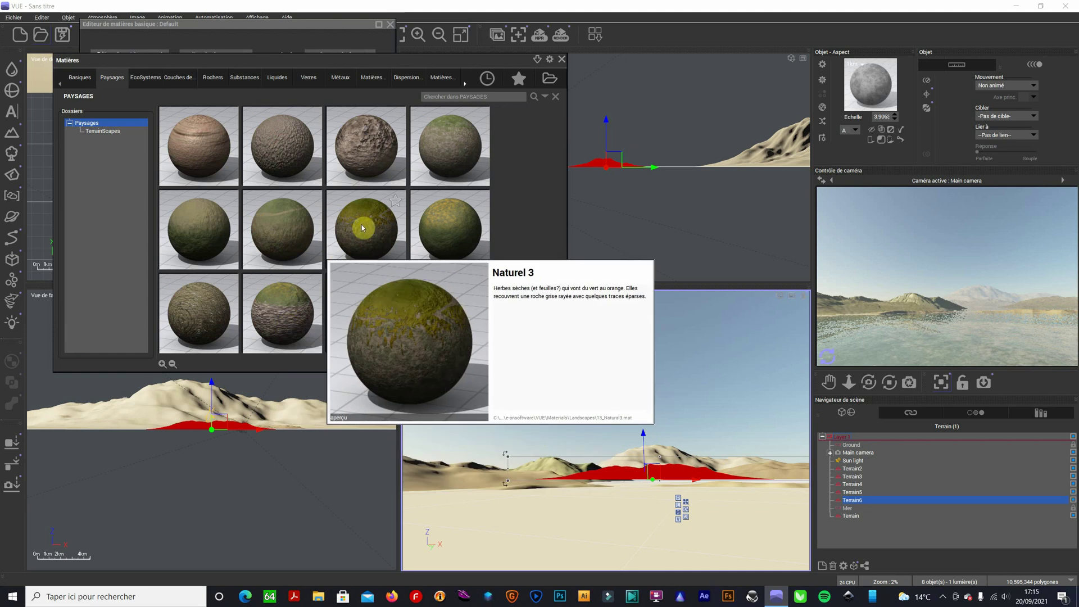
double_click(362, 227)
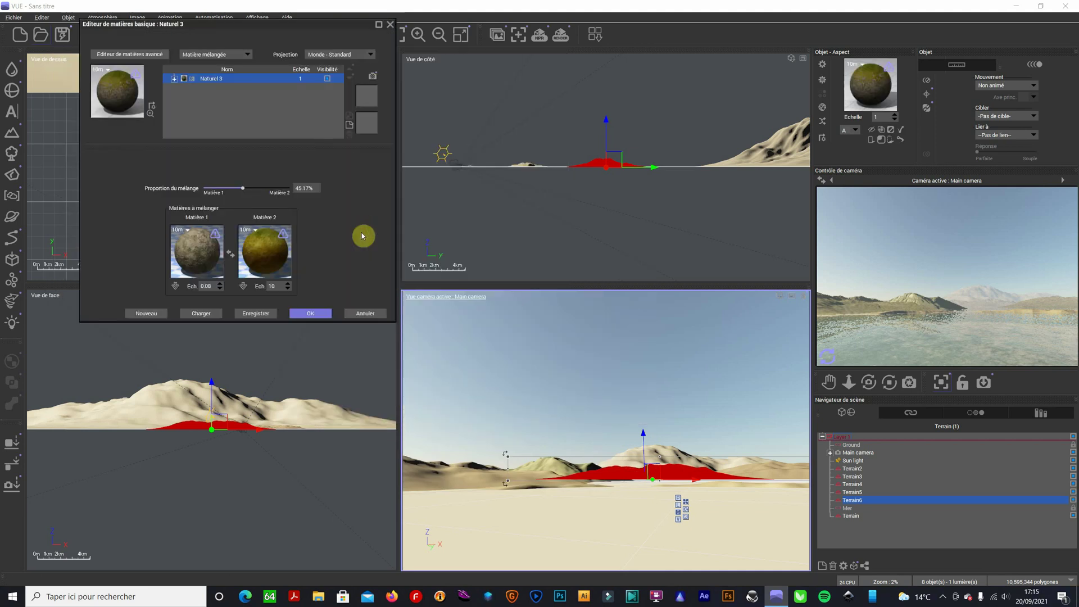
Step: Accept the Naturel 3 material for Terrain6 and refresh the camera preview
left_click(312, 313)
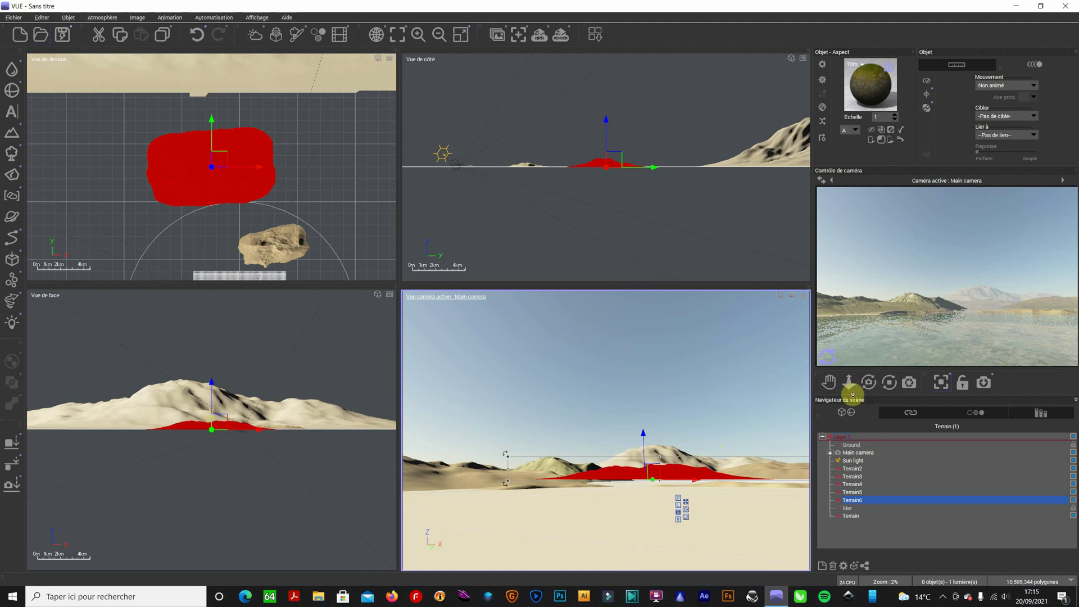
left_click(826, 355)
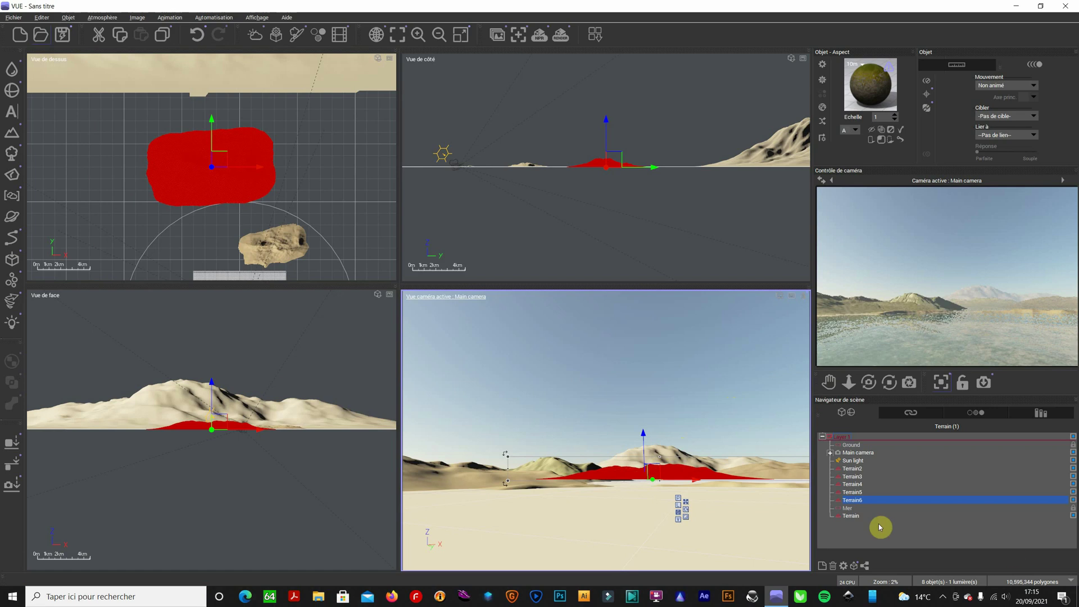
Step: Select the large distant mountain named Terrain, stretch it taller in the front view and refresh the camera preview
left_click(852, 516)
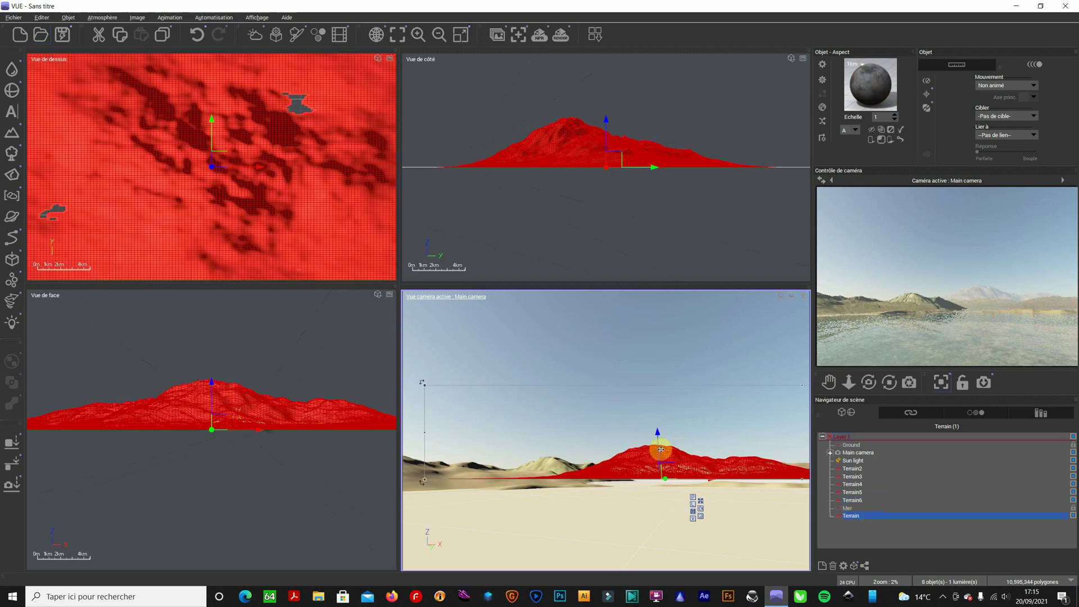
left_click(260, 392)
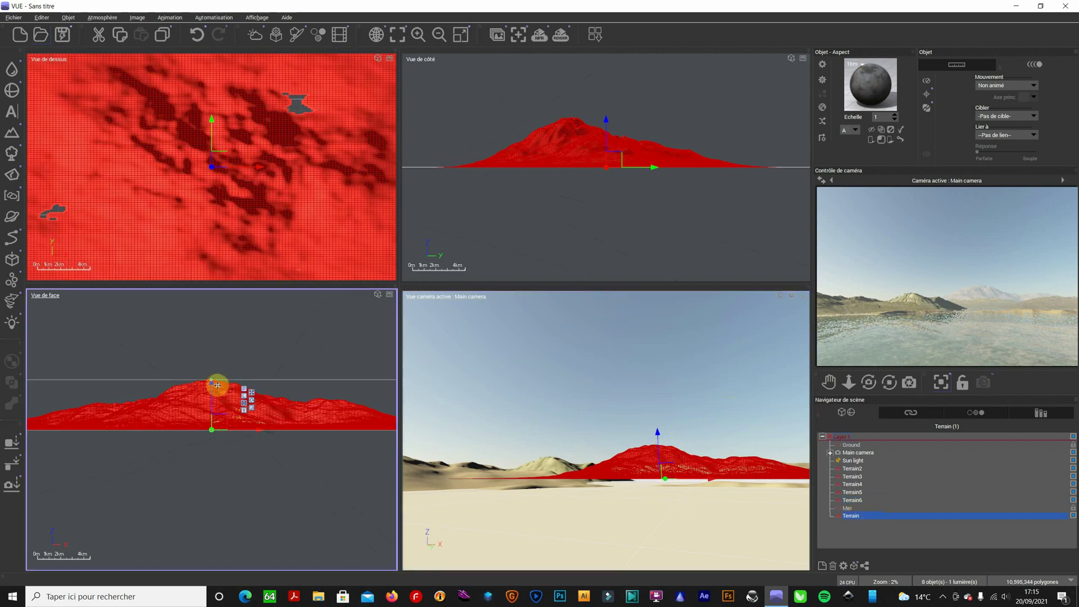
left_click_drag(211, 380, 211, 350)
left_click(905, 401)
left_click(844, 386)
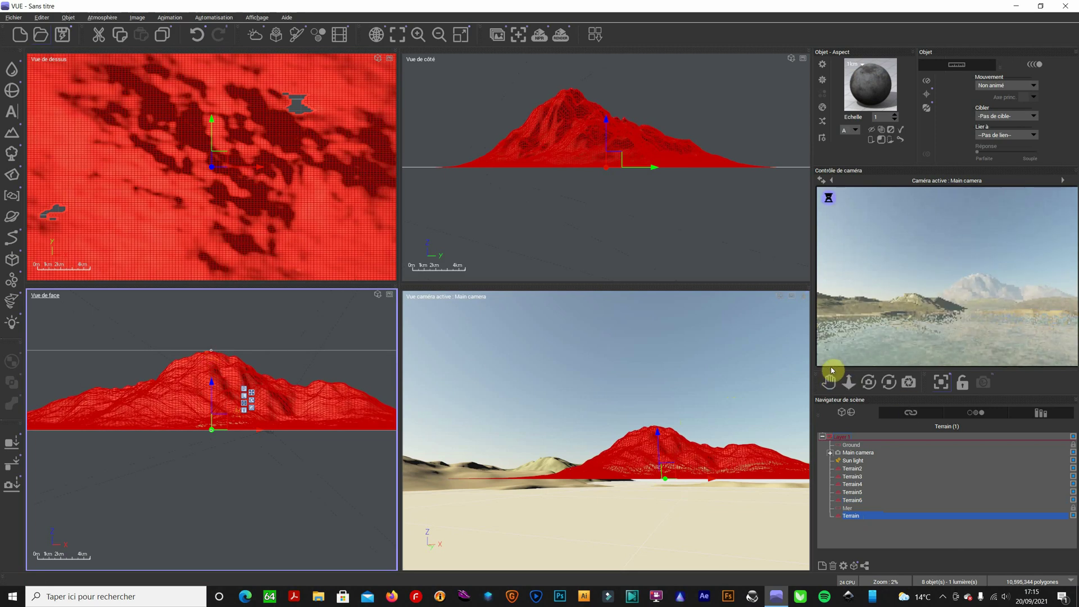
right_click(832, 369)
left_click(832, 370)
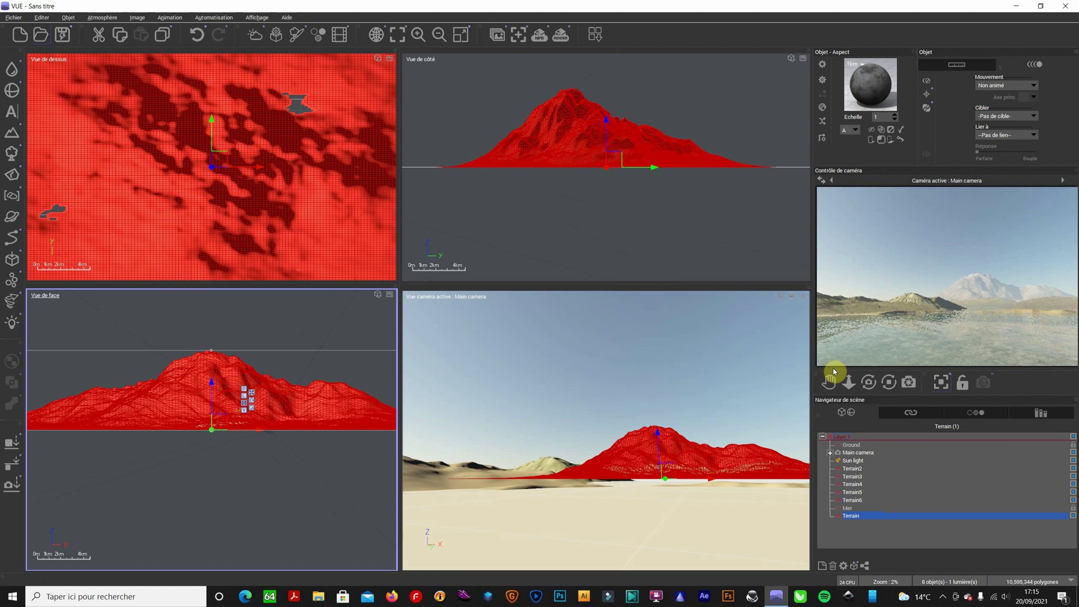
Step: Replace Terrain's default material with the Bandes enneigées preset from the Paysages collection and refresh the camera preview
double_click(863, 82)
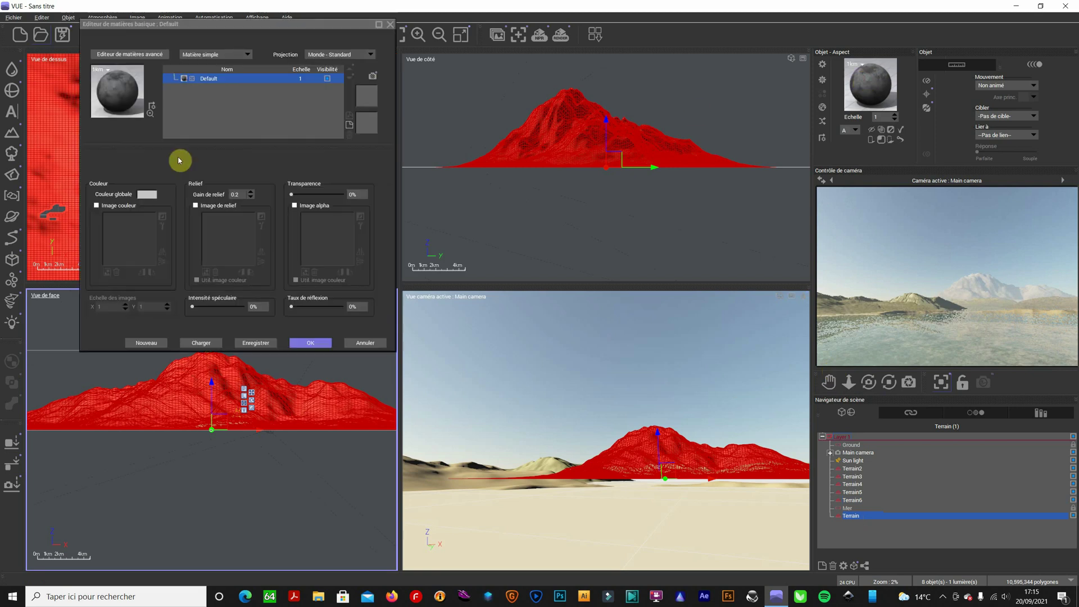
double_click(125, 114)
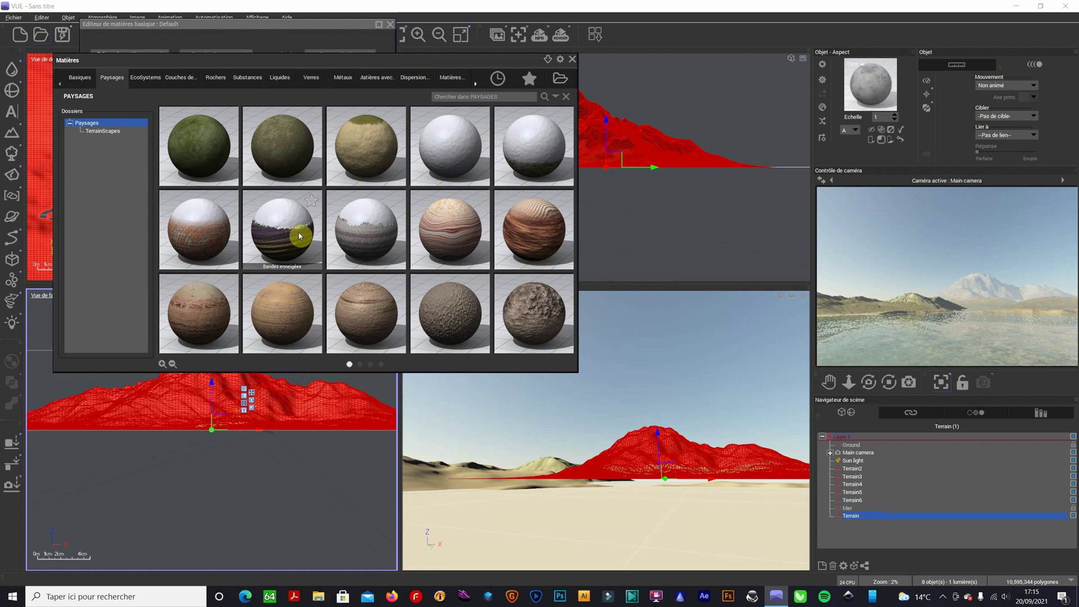
double_click(286, 220)
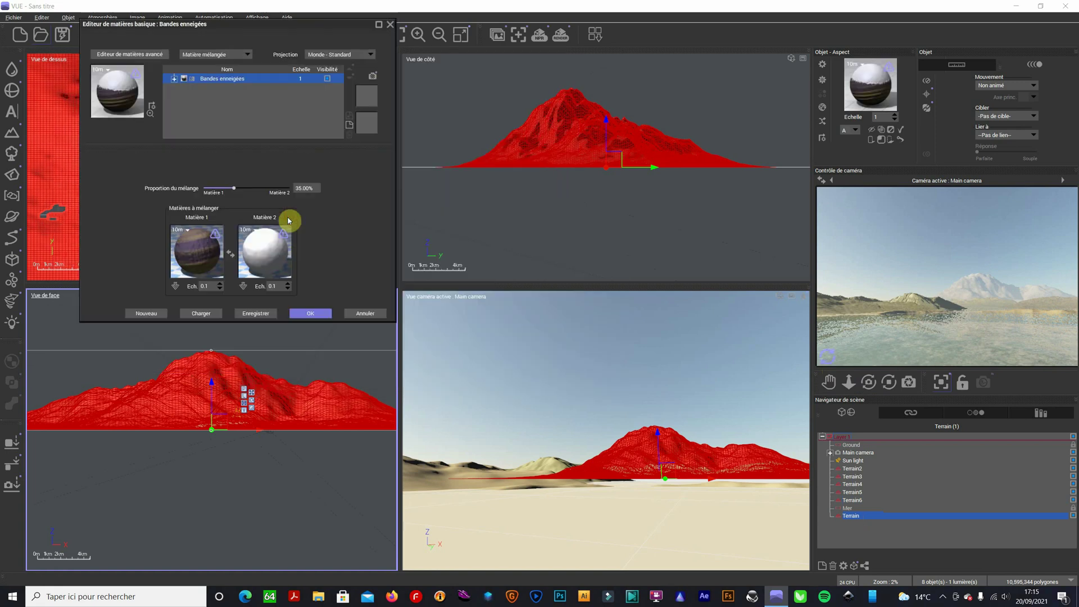
left_click(318, 313)
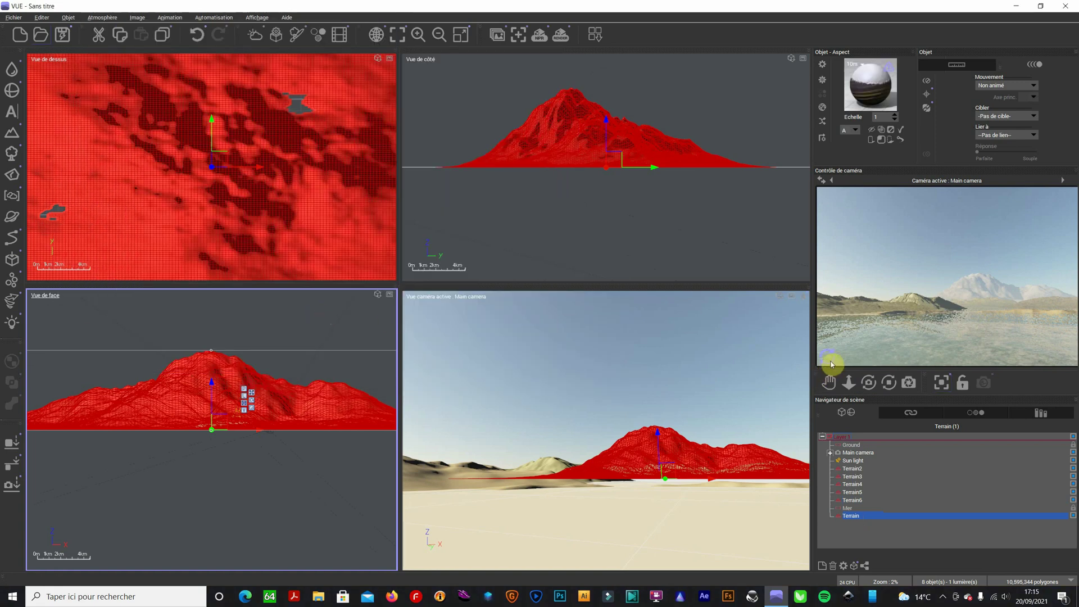
right_click(829, 359)
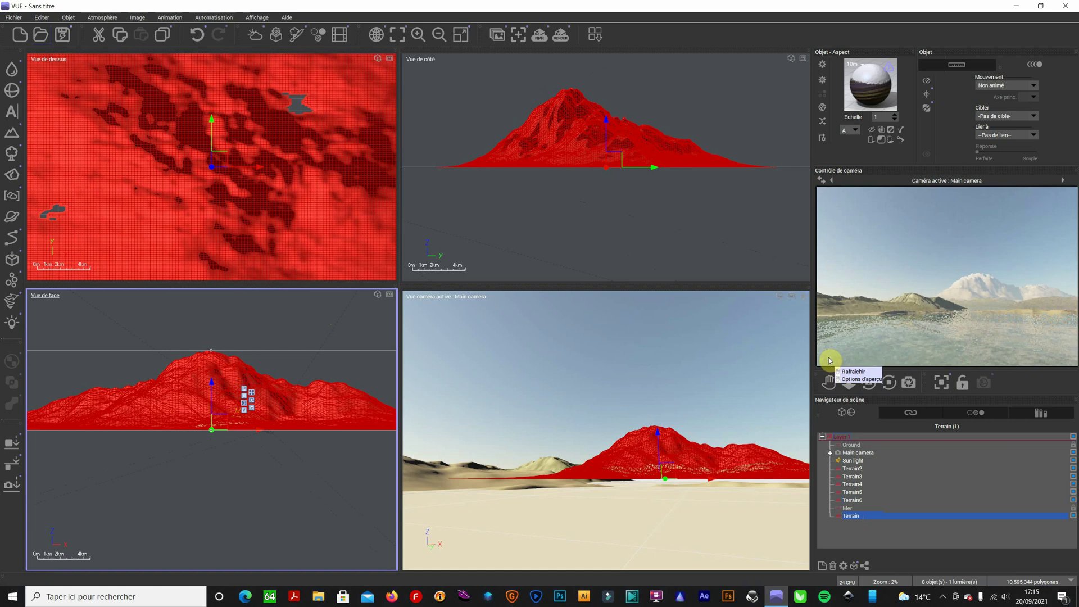
left_click(830, 360)
Step: Try mix proportions of 19.76% and 87.44% in Terrain's Bandes enneigées material, refreshing the camera preview and accepting the change
double_click(868, 90)
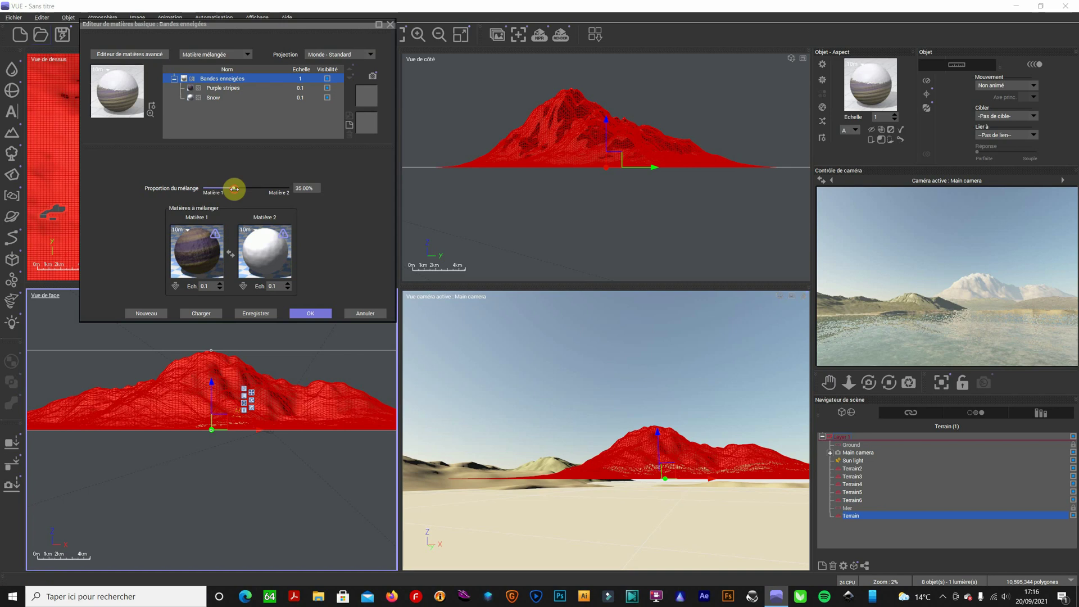
left_click_drag(234, 189, 229, 189)
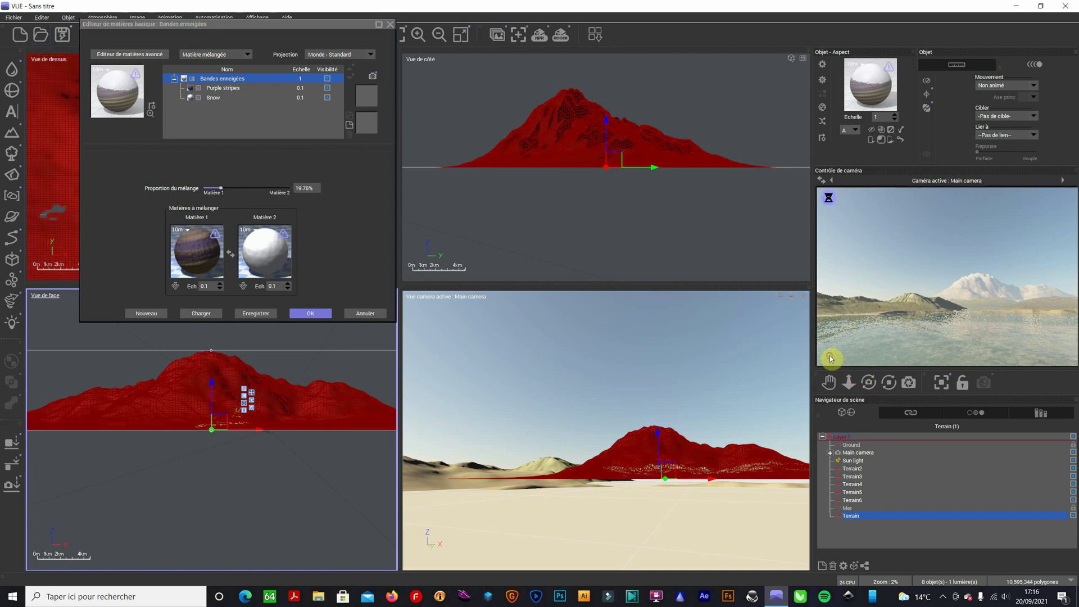
right_click(835, 366)
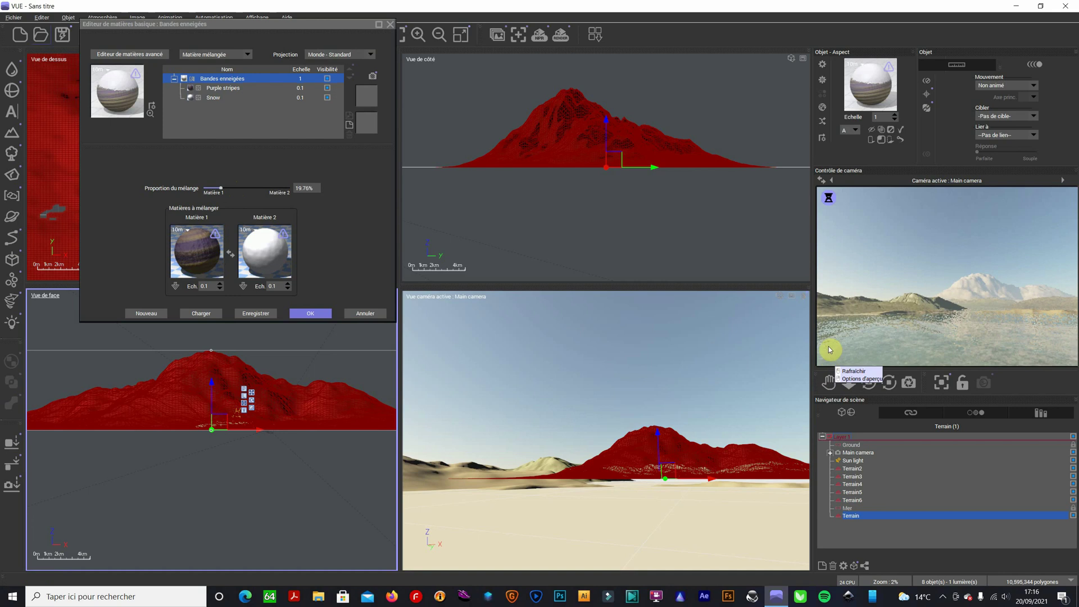
left_click_drag(219, 187, 273, 194)
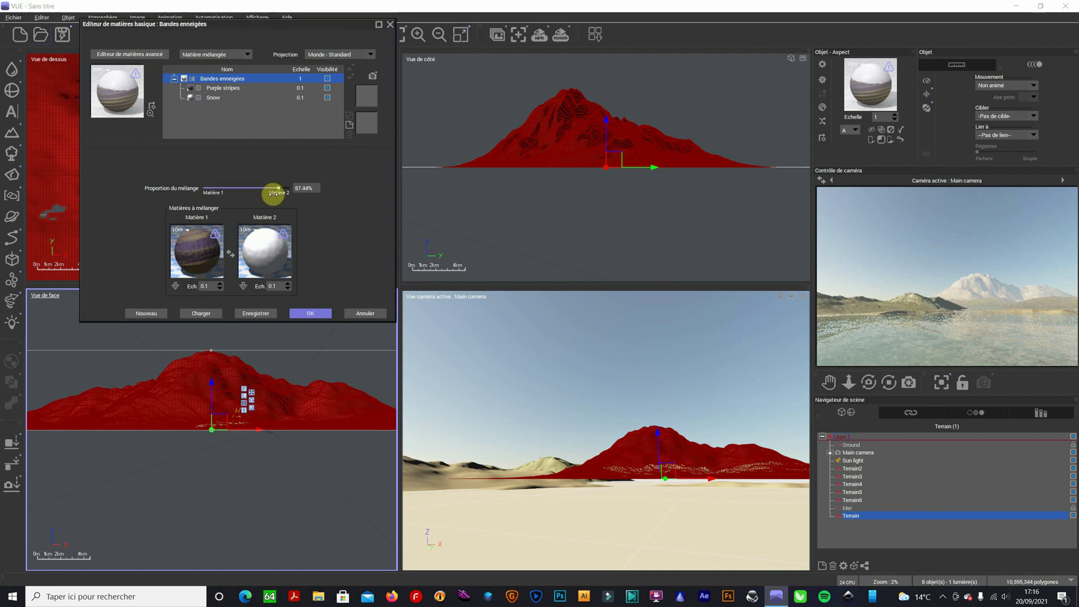
left_click(310, 313)
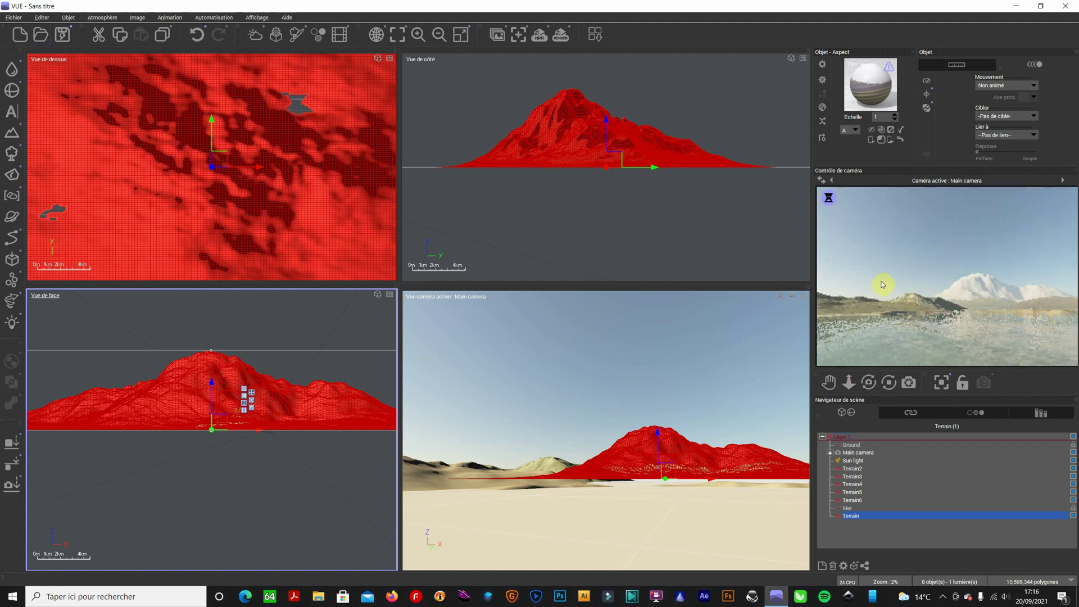
Step: Replace Terrain's Bandes enneigées material with the Naturel 3 preset from the Paysages collection and refresh the camera preview
double_click(870, 84)
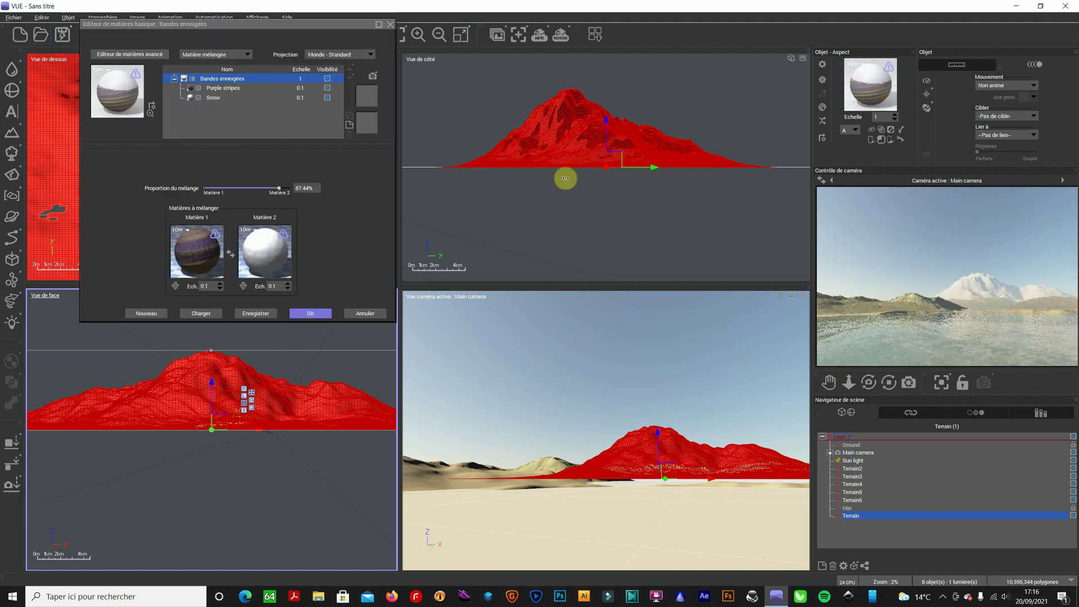
left_click(126, 101)
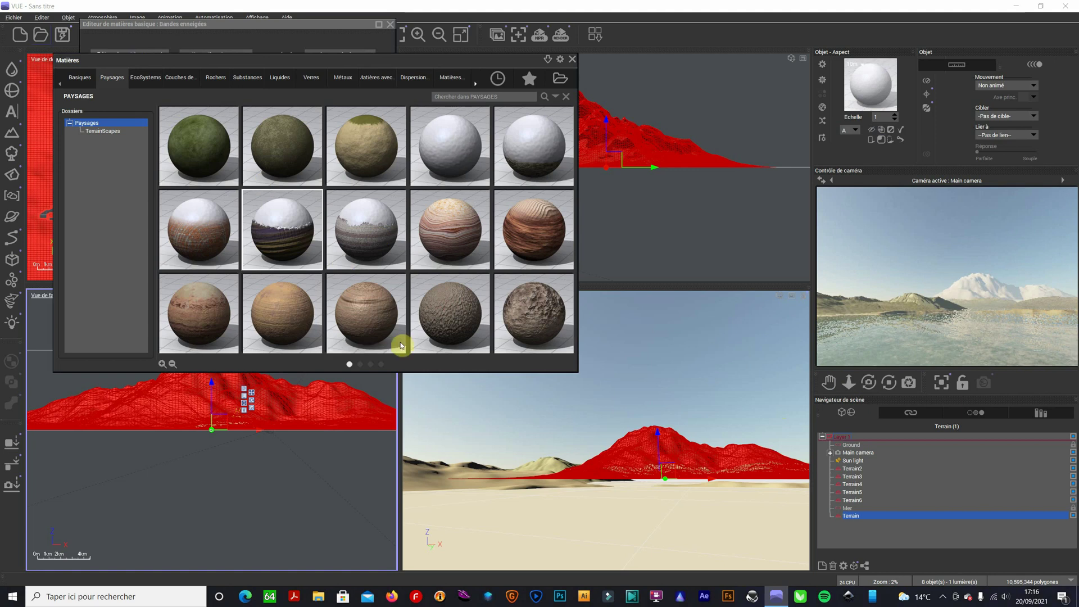
left_click(360, 365)
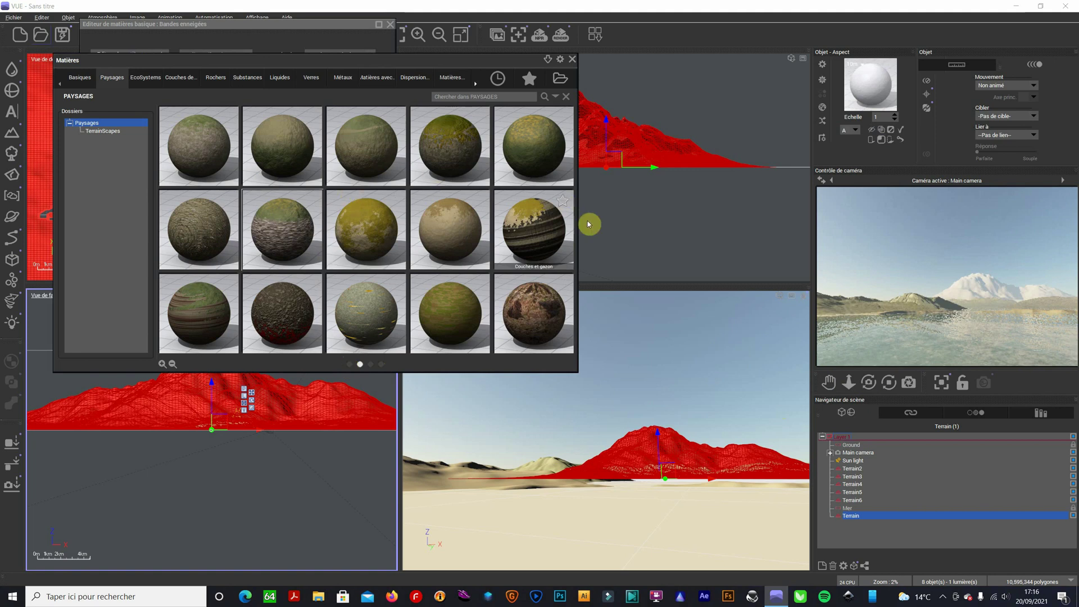
double_click(466, 149)
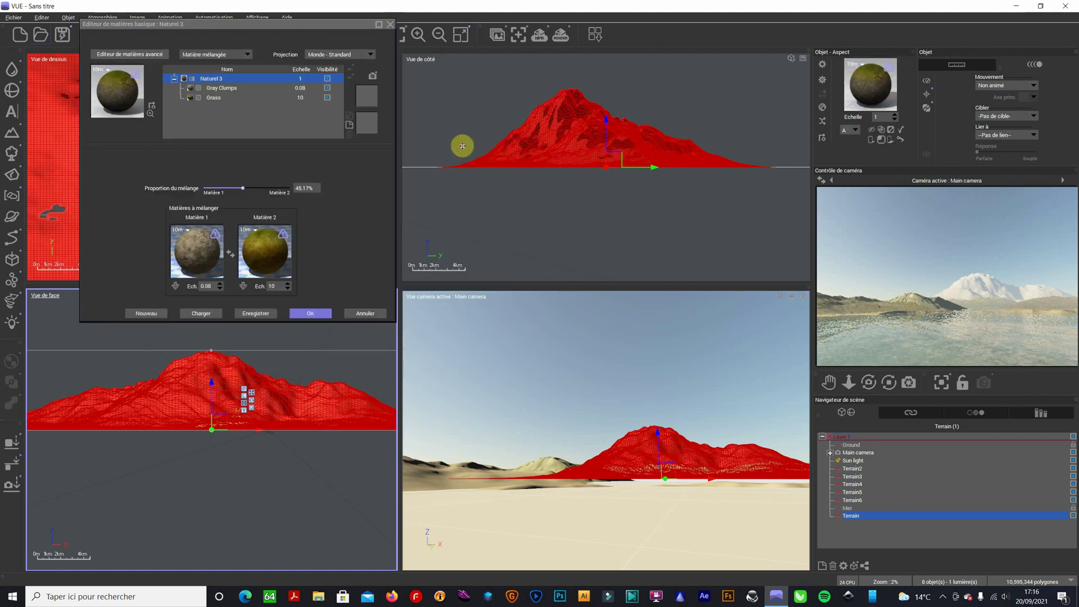
left_click(325, 313)
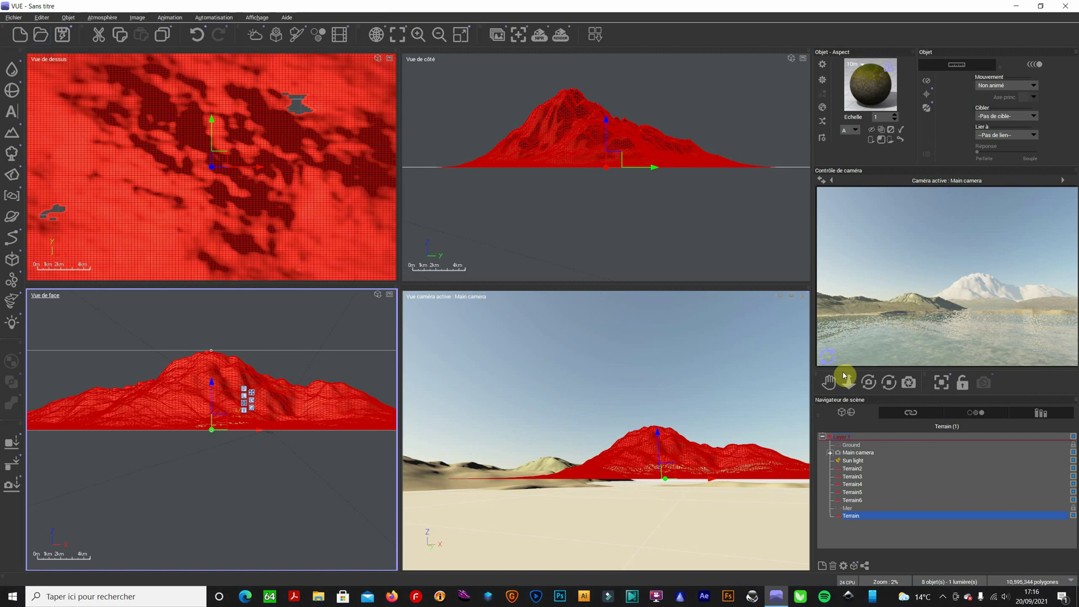
right_click(829, 362)
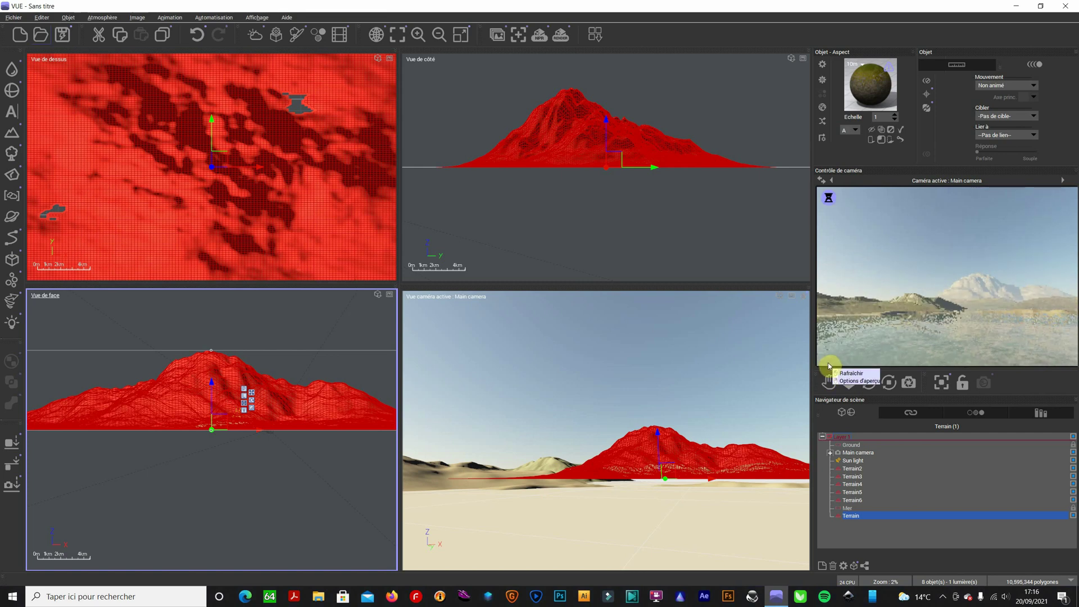
Step: Open Terrain's Naturel 3 material, set its scale to 10 and refresh the camera preview
double_click(872, 86)
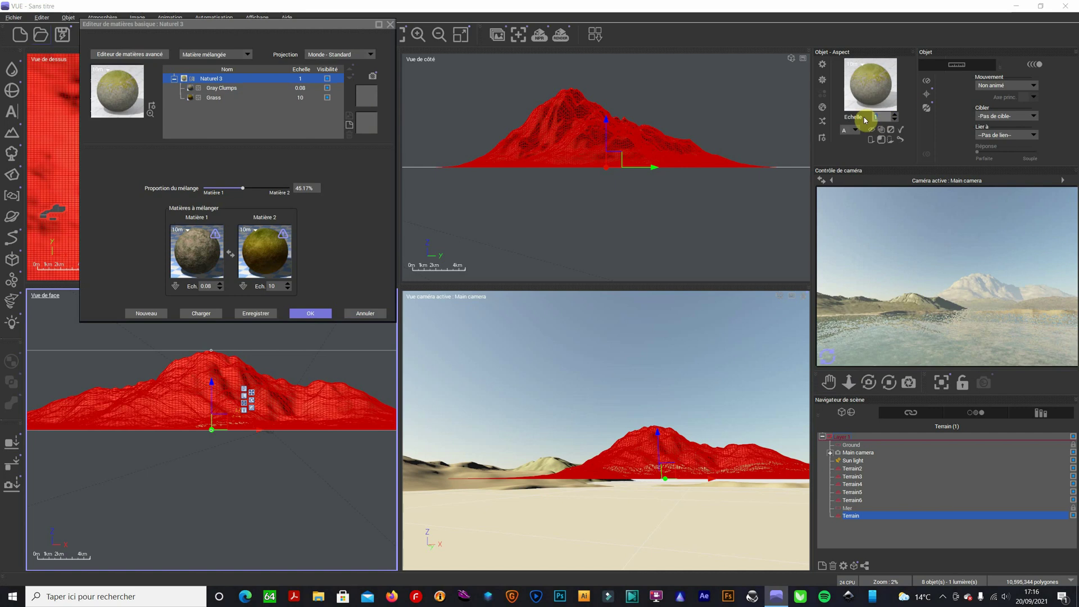
type("0")
key("Return")
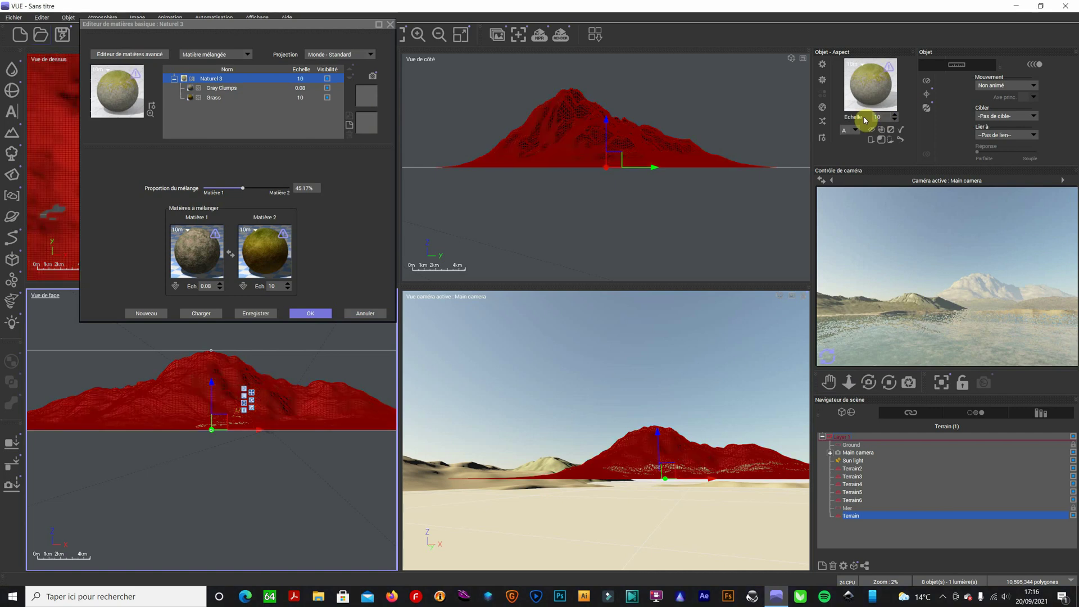
right_click(833, 364)
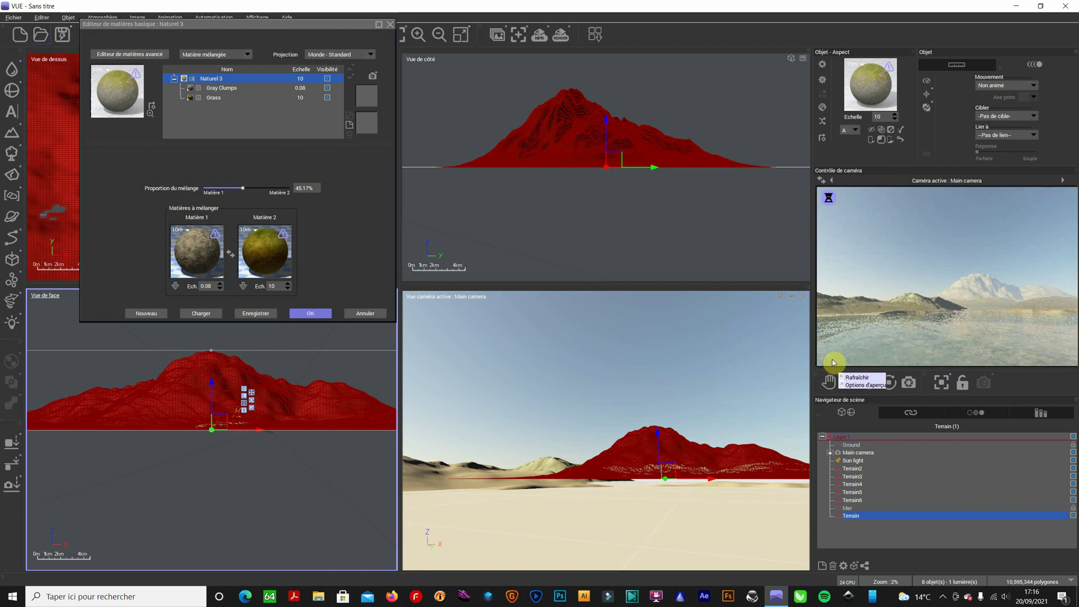
Step: Try a 70.17% mix proportion in Terrain's Naturel 3 material, refresh the preview, and lower the proportion strongly towards Matière 1
left_click(882, 120)
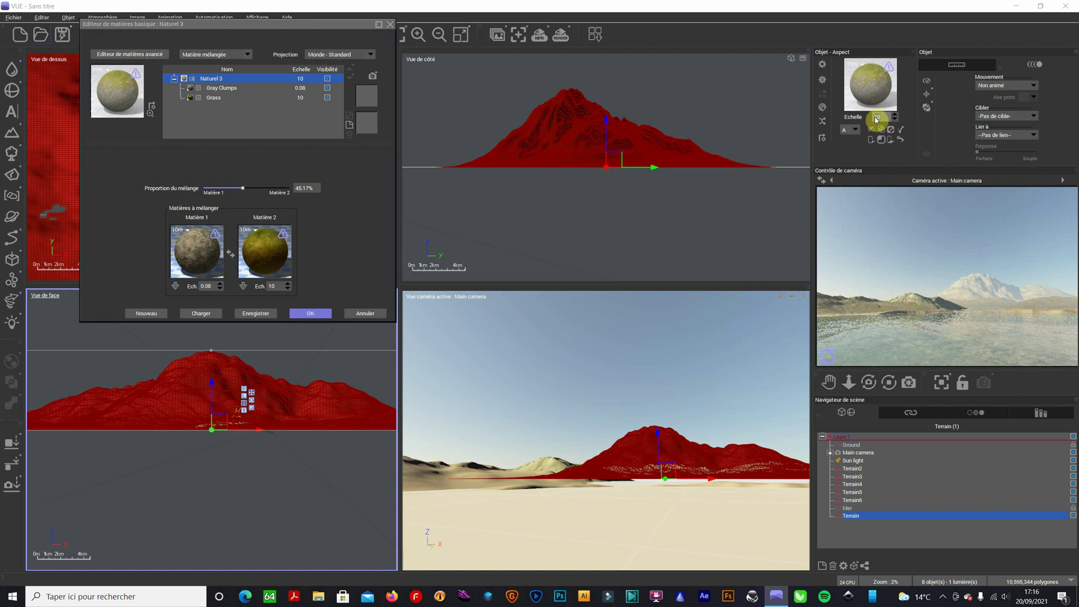
left_click(244, 188)
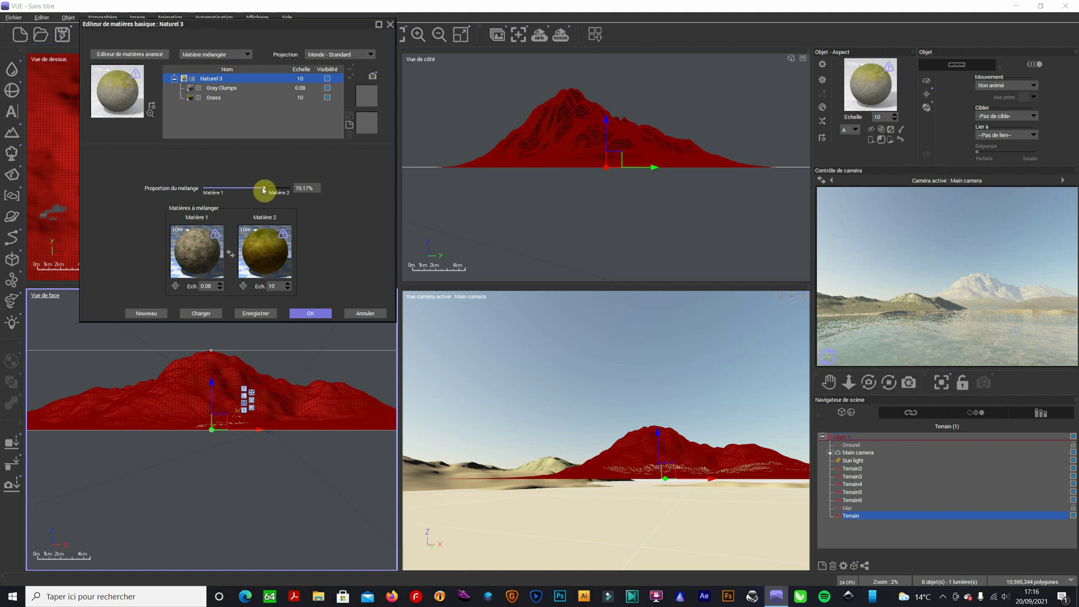
left_click(827, 356)
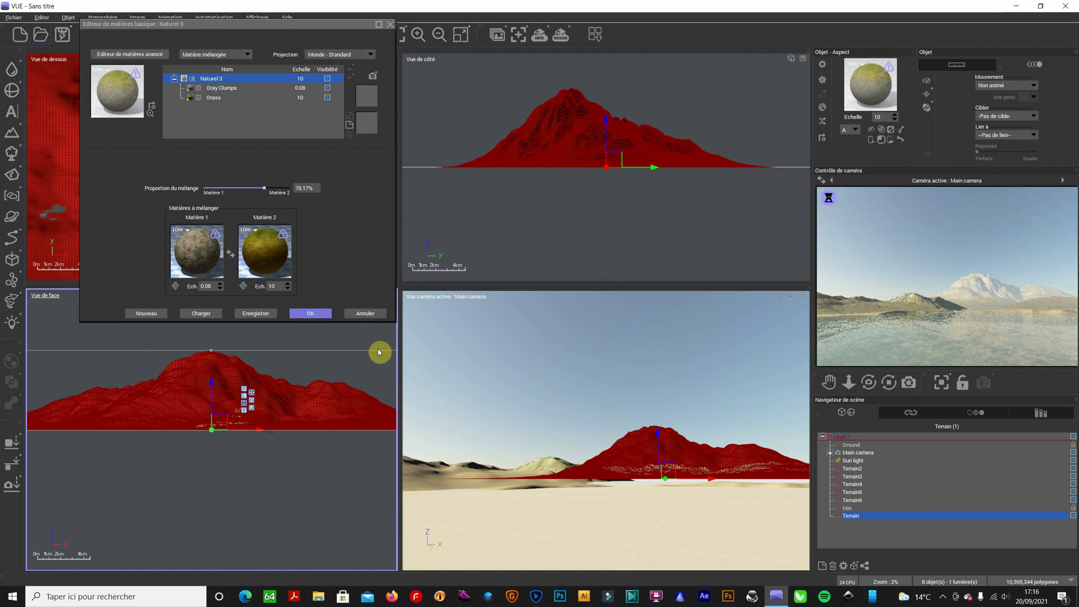
left_click_drag(266, 187, 214, 187)
left_click(308, 312)
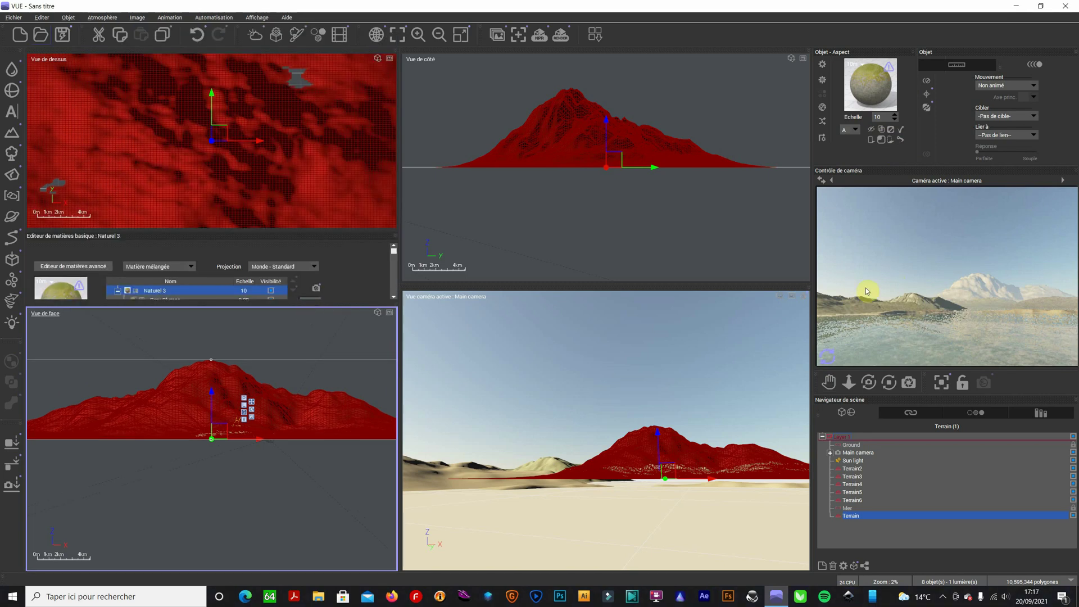
Step: Set the scale of Terrain's Naturel 3 material to 50 and refresh the camera preview
right_click(831, 360)
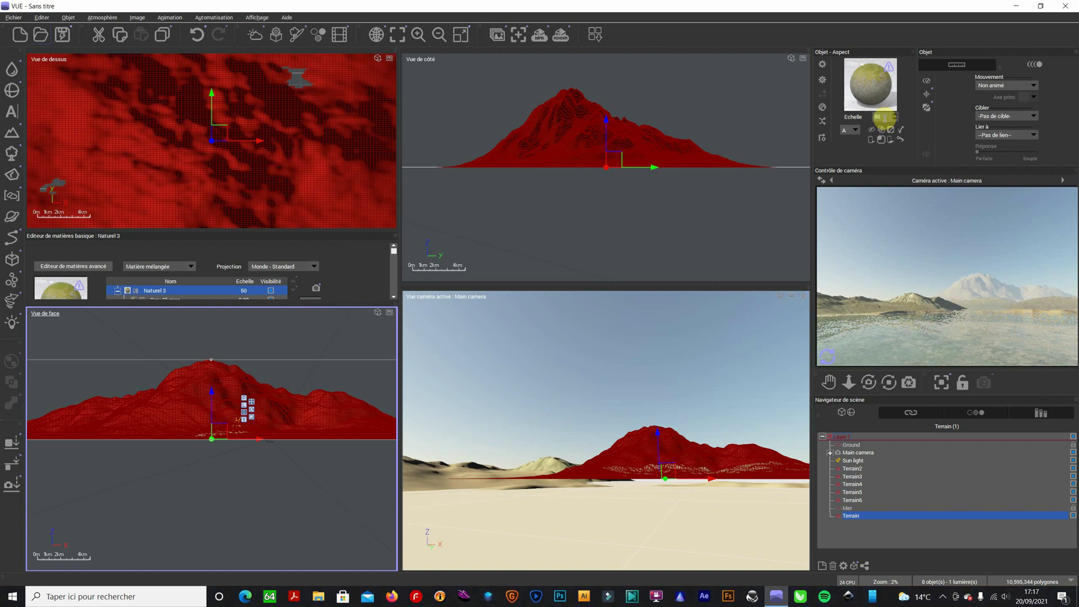
right_click(832, 361)
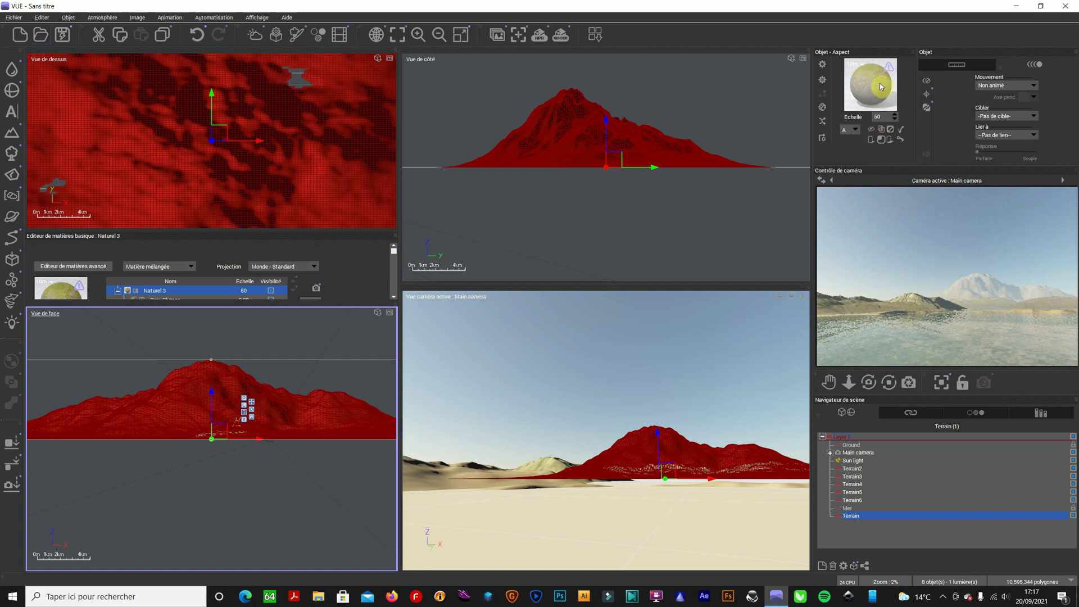
Step: Set the preview size of Terrain's Naturel 3 material to 1mm and refresh the camera preview
left_click(861, 66)
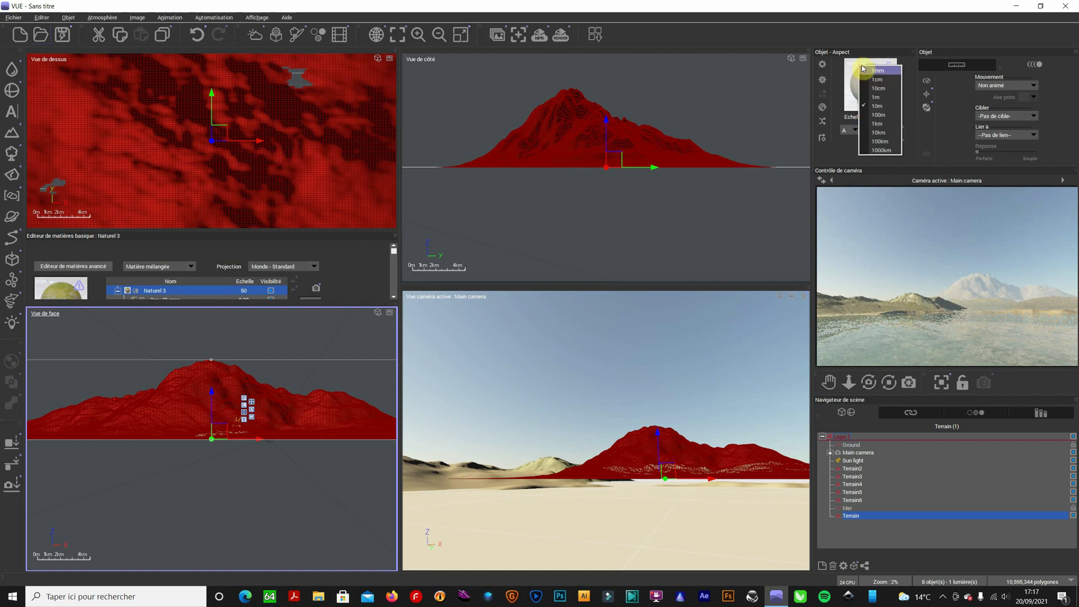
left_click(862, 69)
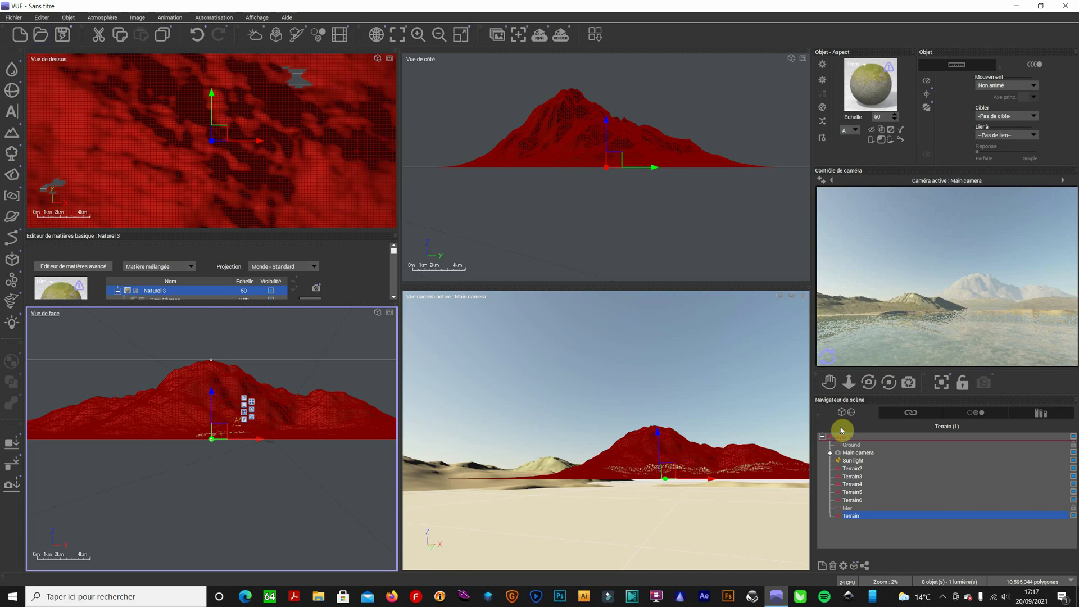
right_click(827, 363)
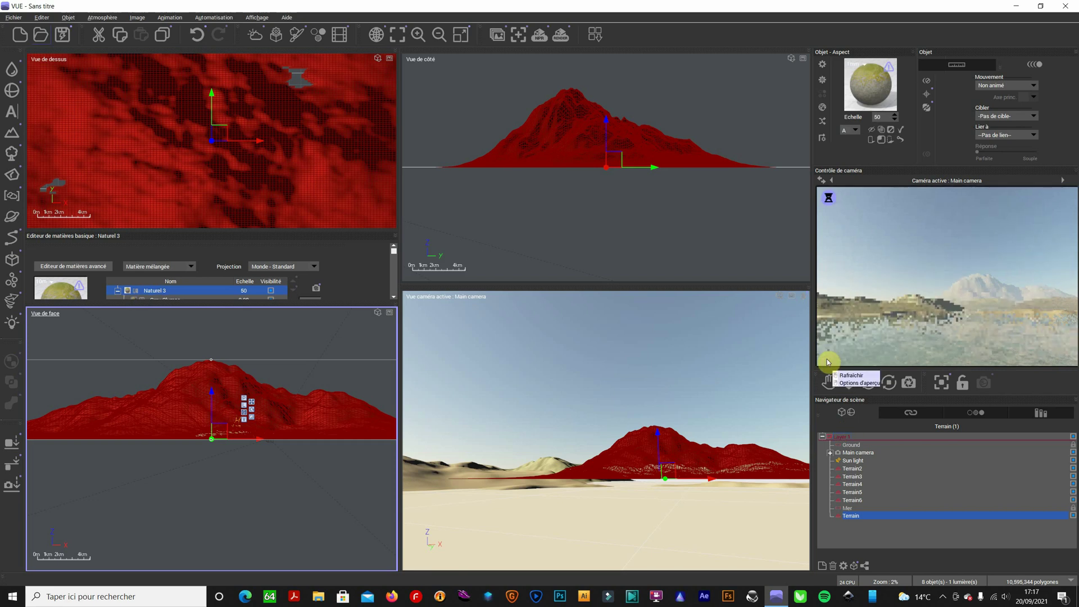
double_click(876, 88)
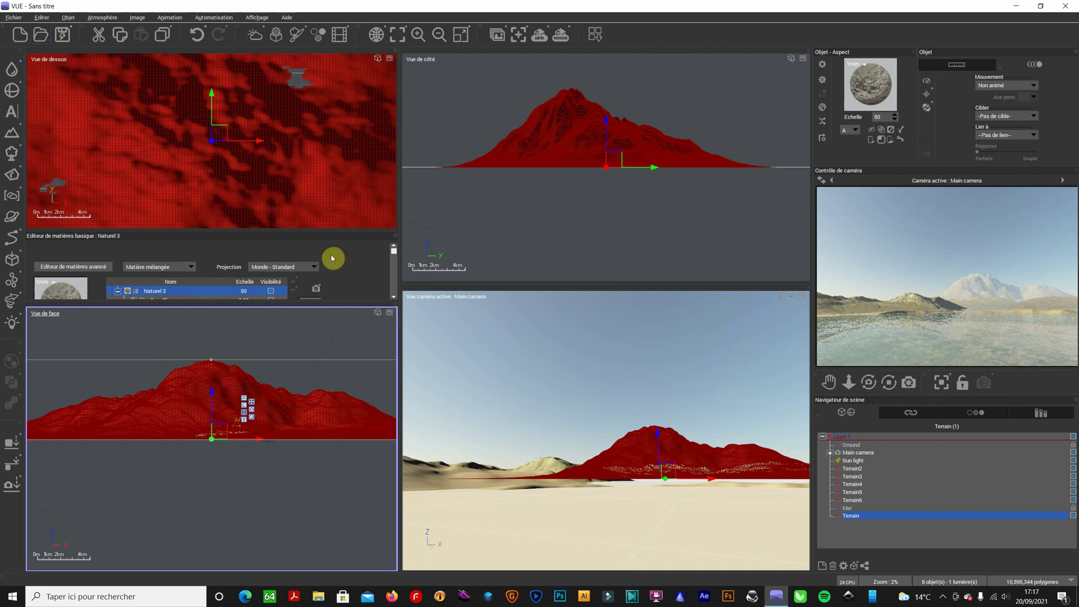
Step: Browse the Paysages material collection for Terrain from its basic material editor
left_click_drag(264, 241, 440, 204)
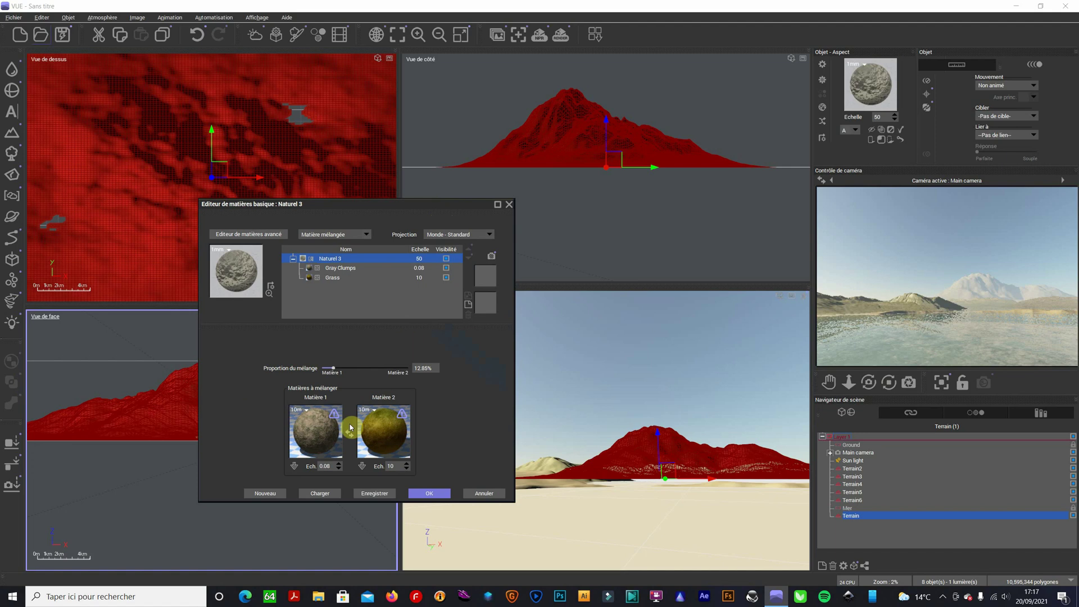
left_click(238, 260)
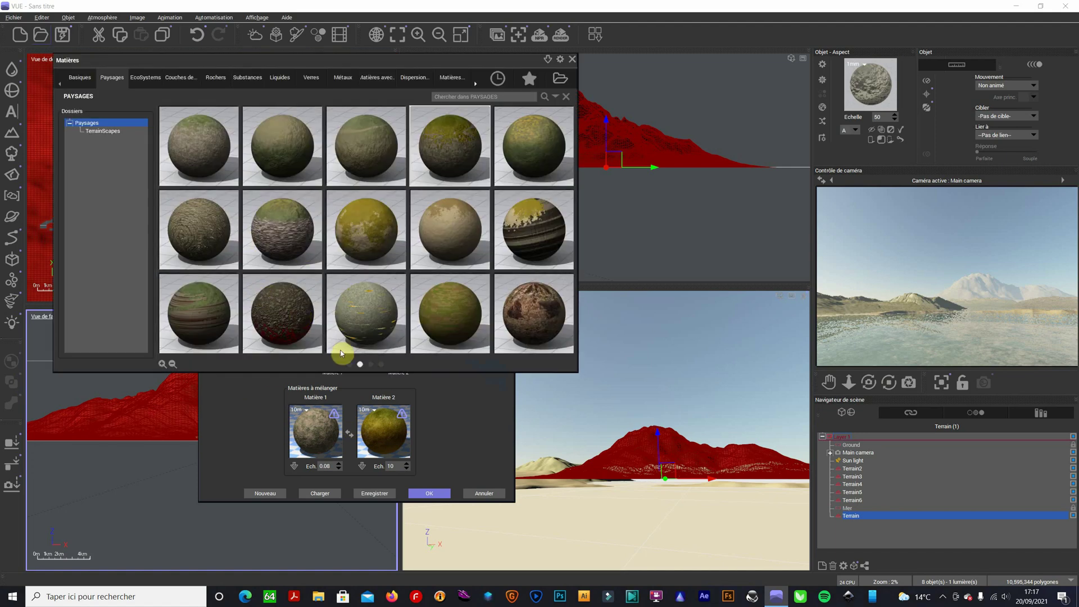
left_click(351, 366)
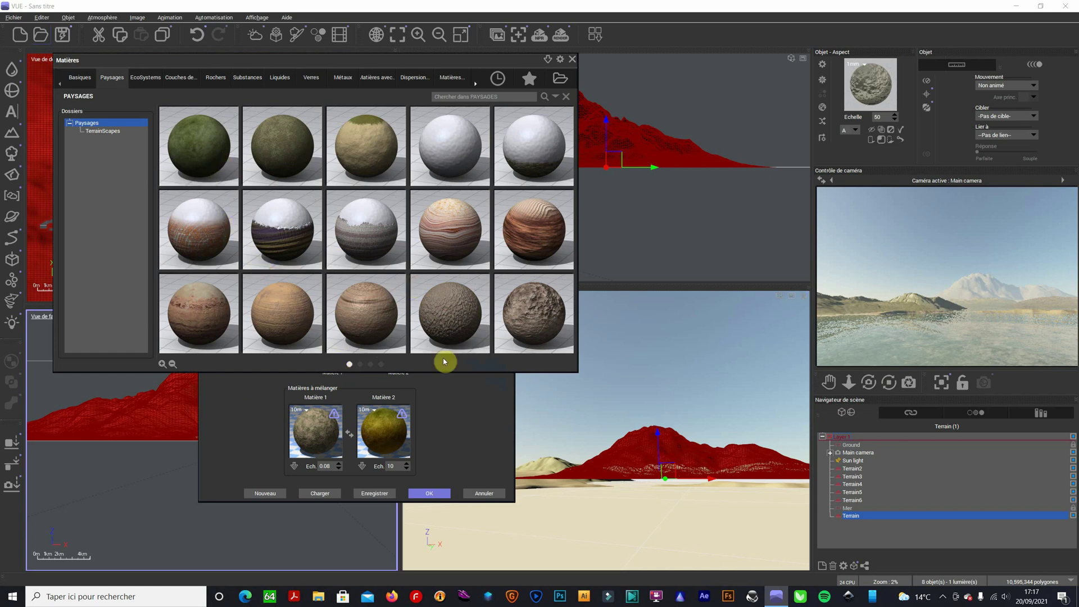
left_click(359, 364)
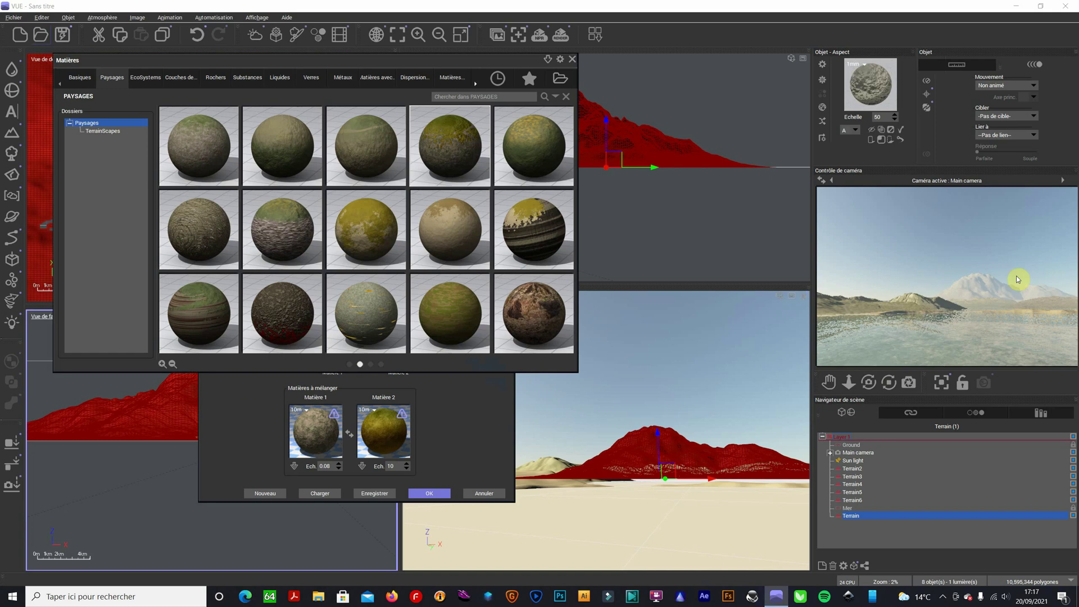
left_click(572, 59)
left_click(514, 200)
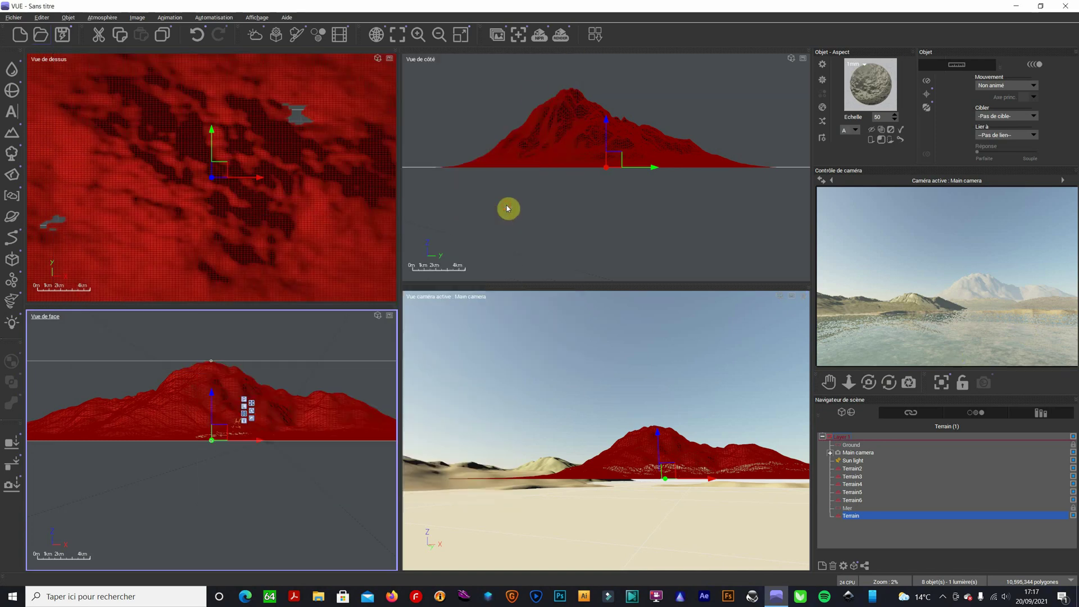
Step: Try the physical atmosphere Orage en approche, letting it update the sun position
left_click(257, 36)
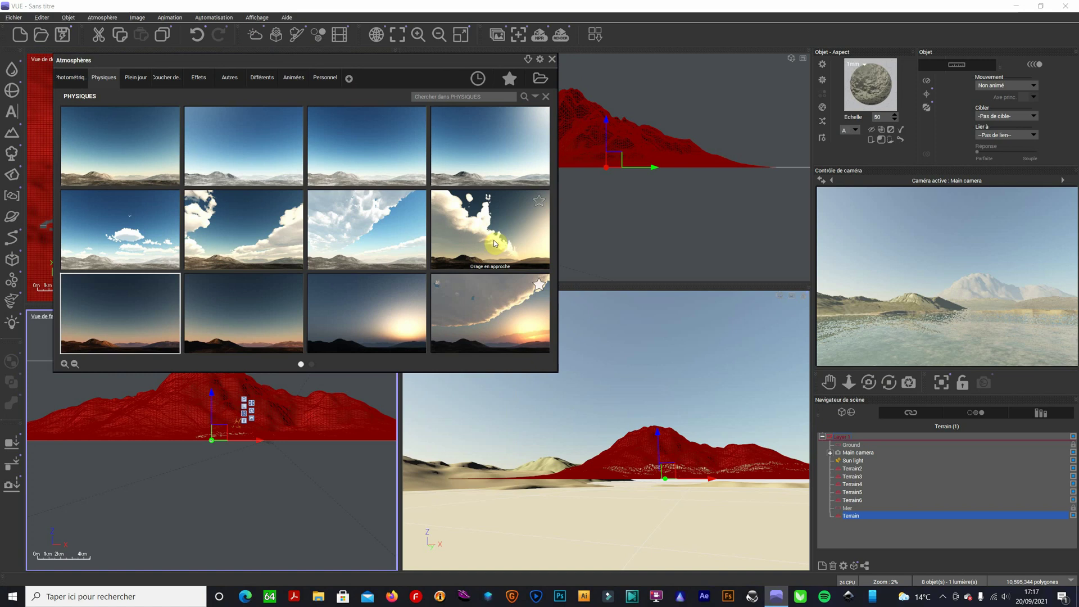
left_click(487, 262)
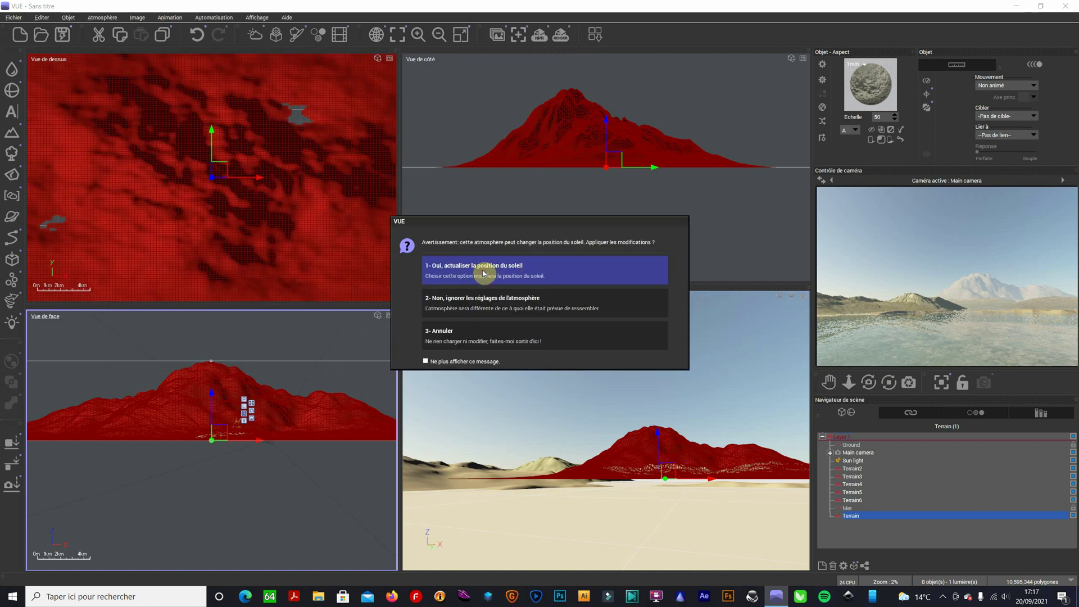
left_click(487, 266)
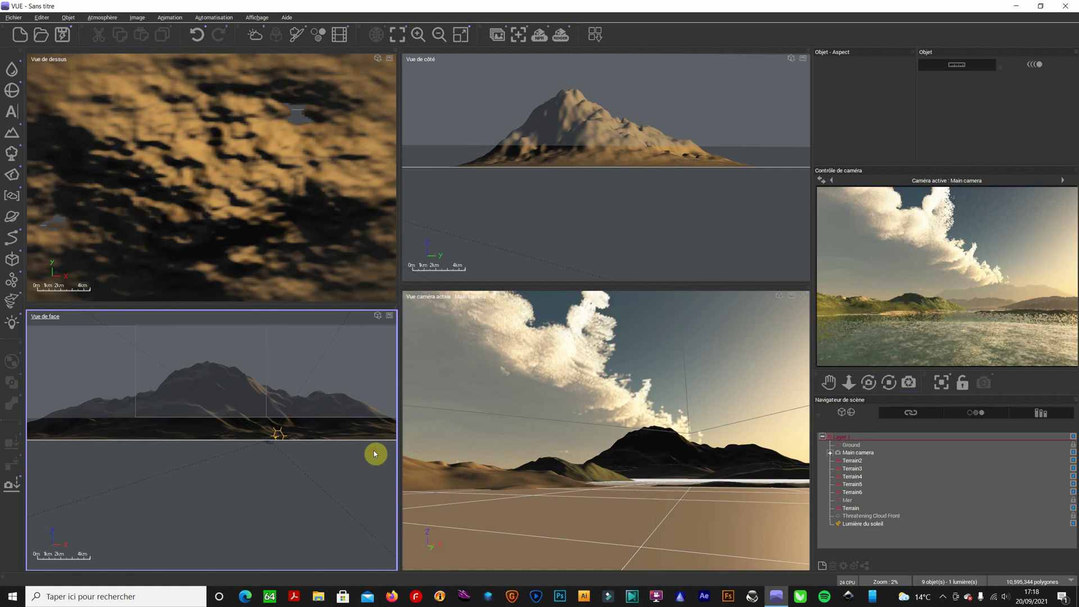
scroll(375, 454, "down", 5)
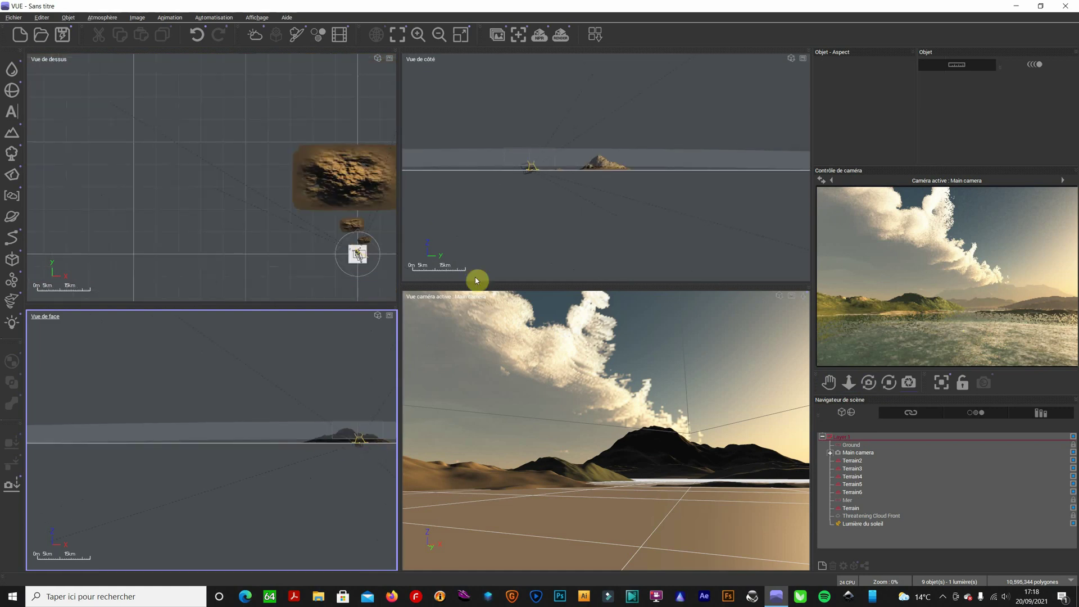
left_click(547, 169)
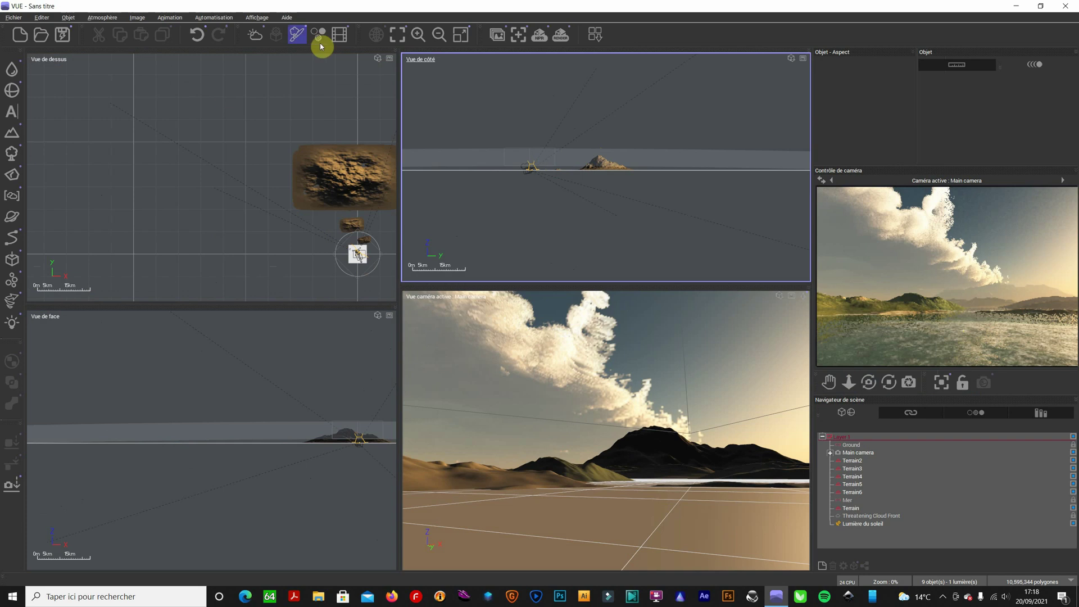
Step: Load the second dusk atmosphere in the last visible row of the Physiques collection, let it update the camera, and refresh the camera preview
left_click(254, 36)
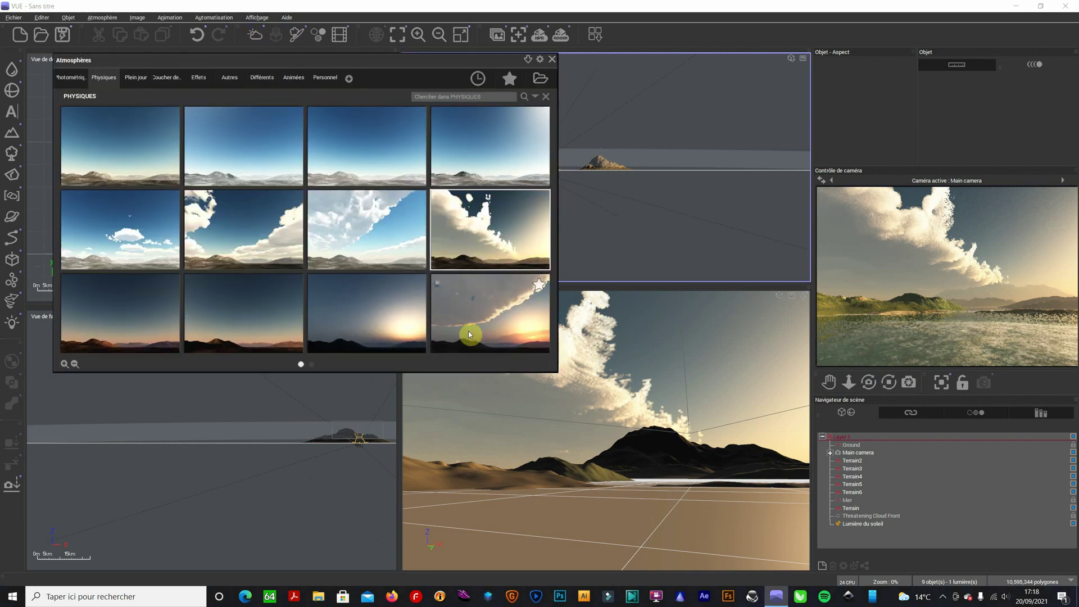
double_click(253, 316)
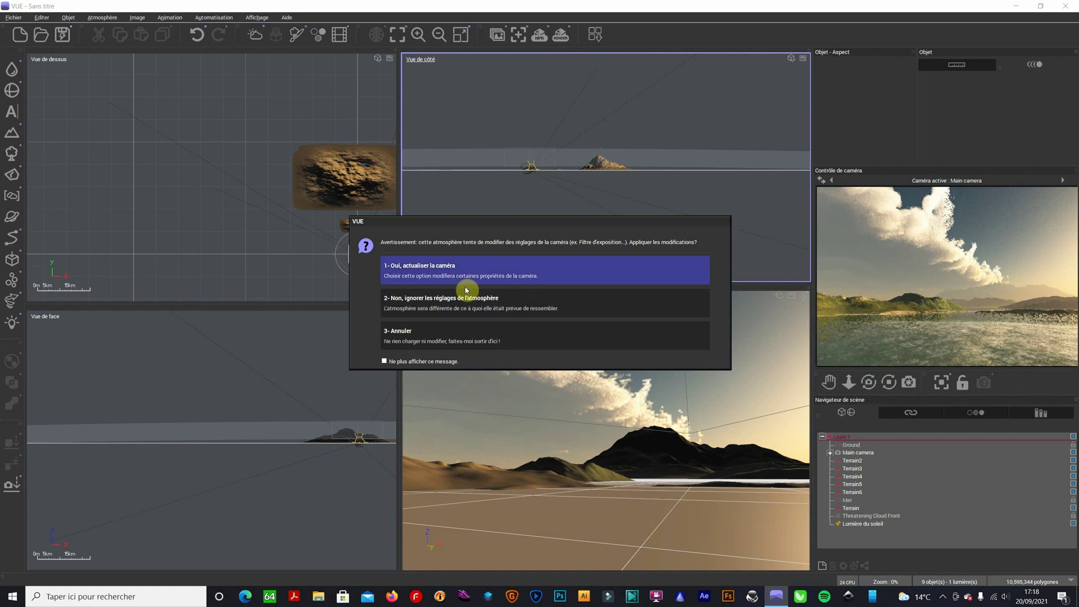
left_click(536, 274)
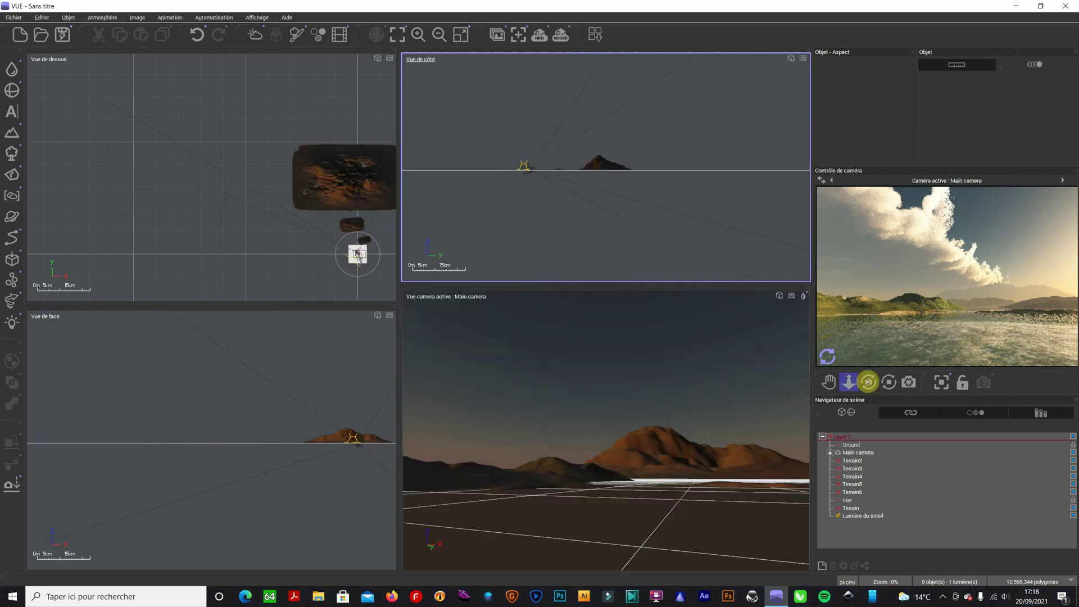
right_click(832, 364)
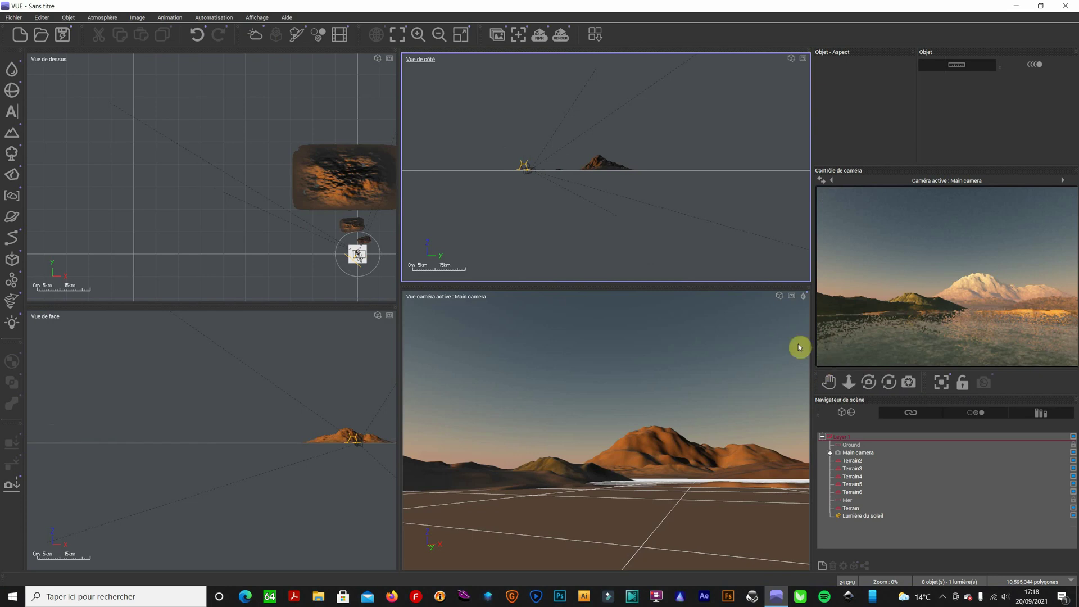
Step: Render the main camera view without stacking the render, and accept the post-render options with automatic exposure
left_click(795, 304)
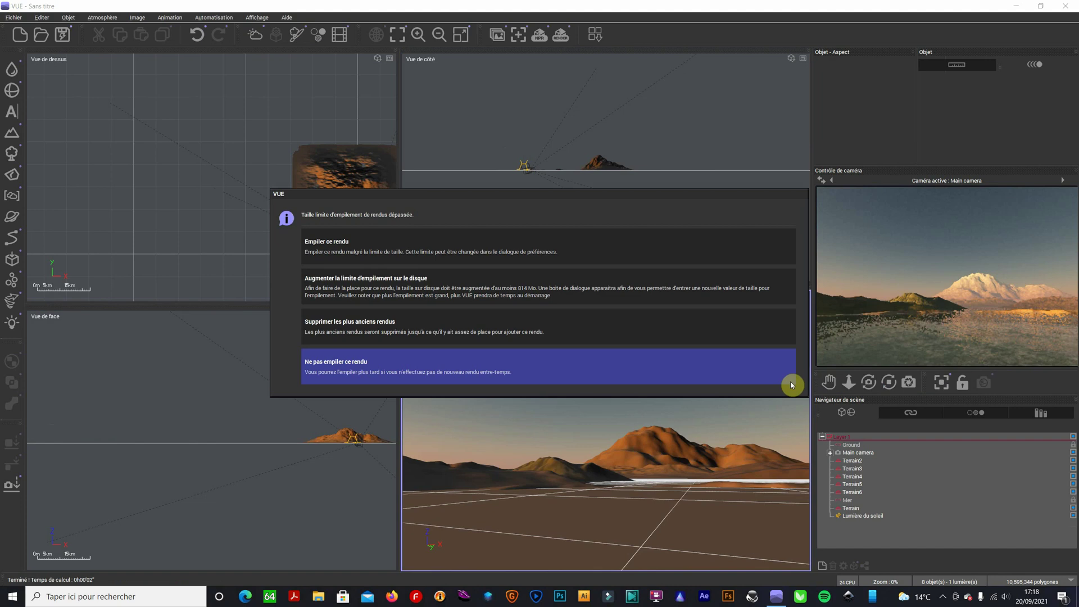
left_click(450, 368)
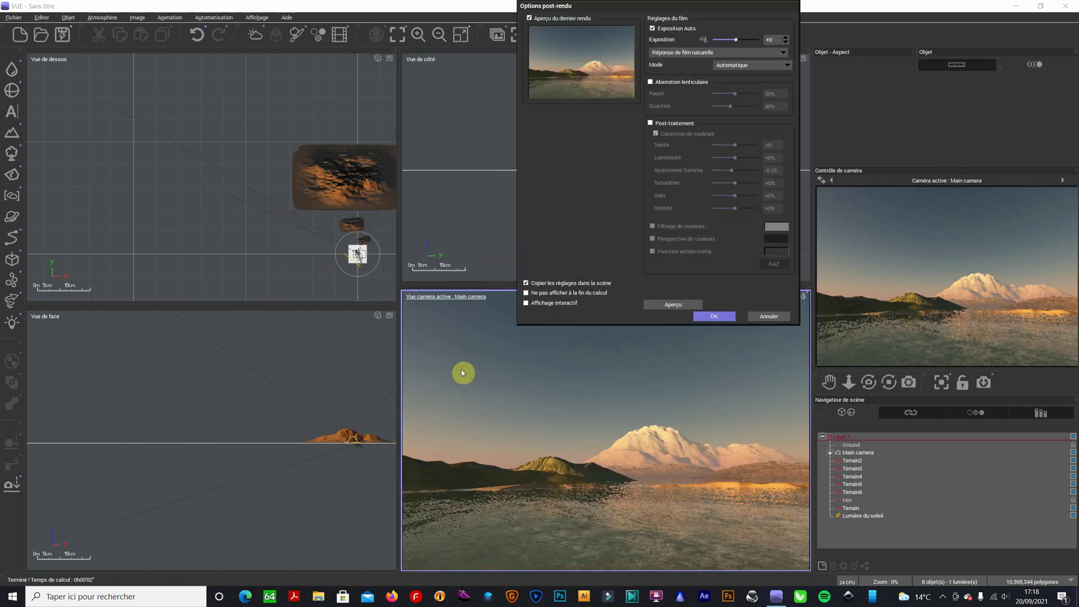
left_click(718, 317)
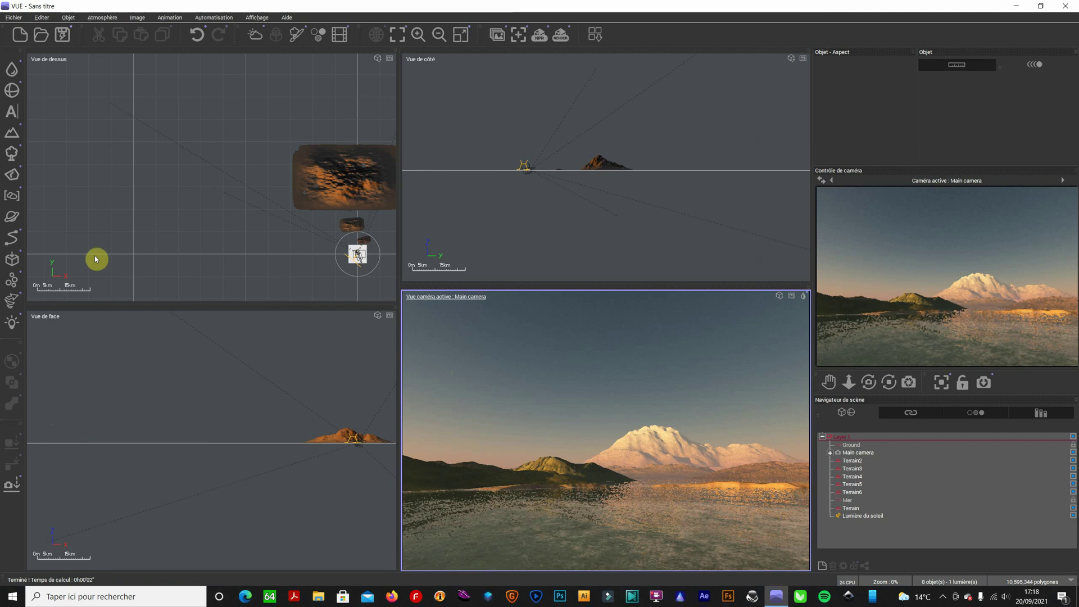
Step: Add a Cumulus en couches MetaCloud to the scene and refresh the camera preview
left_click(12, 195)
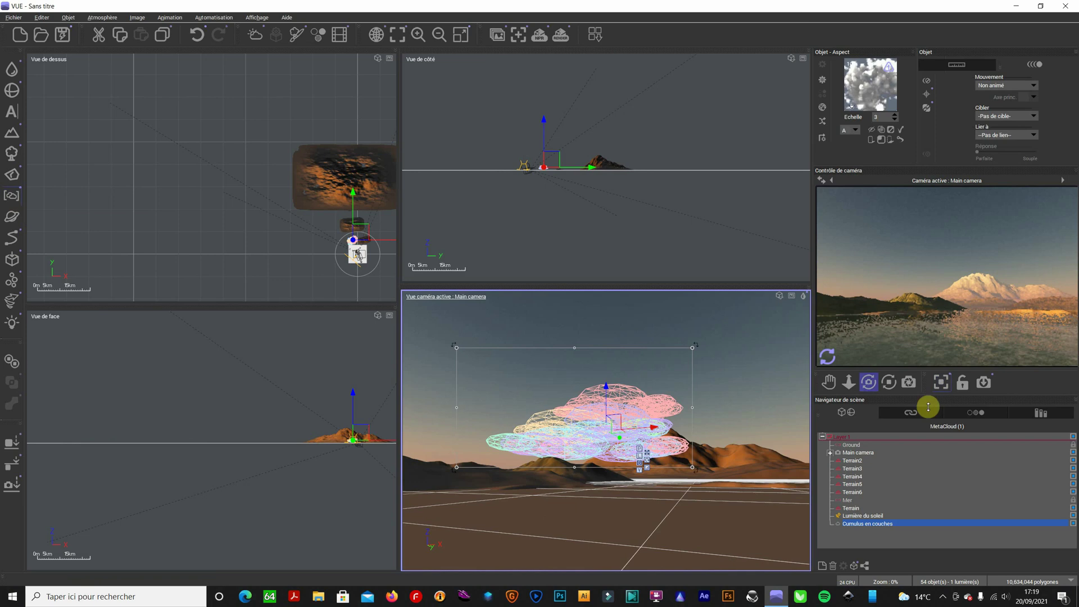
left_click(826, 356)
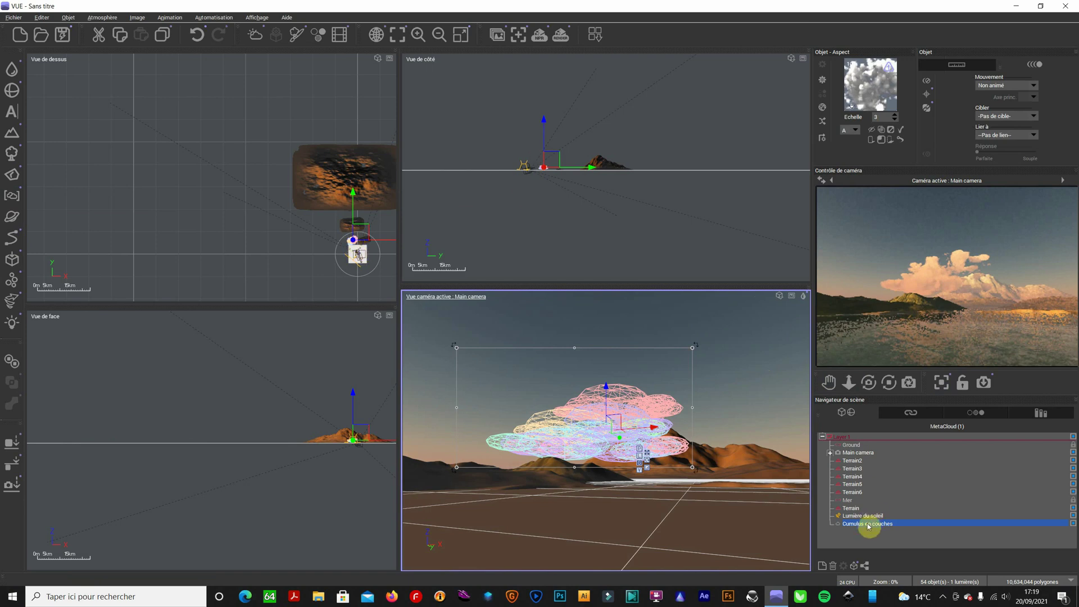
Step: In the enlarged top view, move the cumulus cloud to the east edge of the white square around the camera, and refresh the preview
scroll(409, 253, "up", 3)
scroll(388, 211, "down", 2)
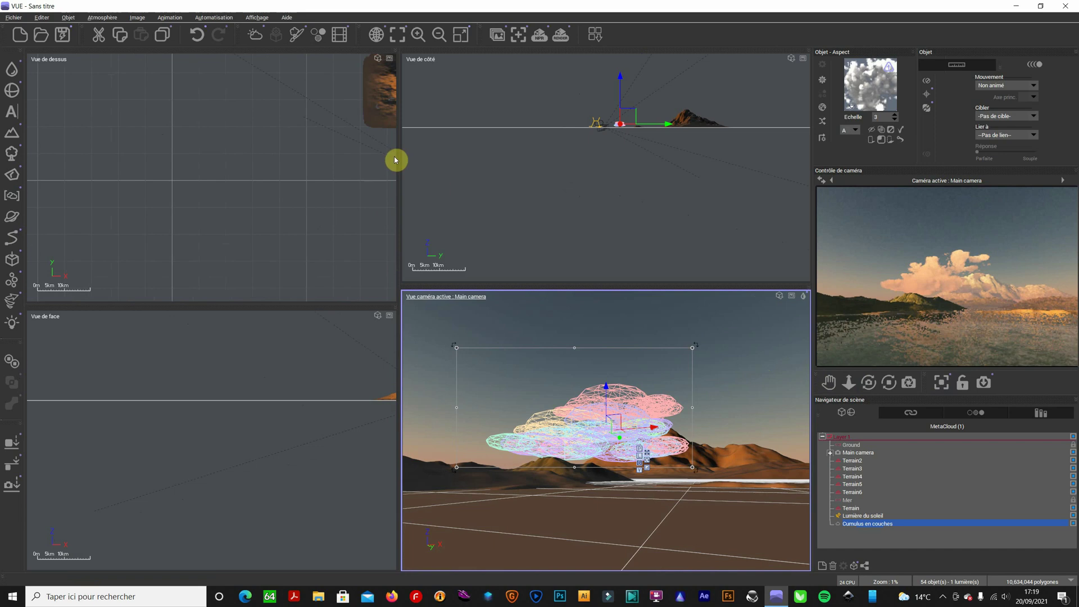
left_click(364, 107)
left_click(460, 35)
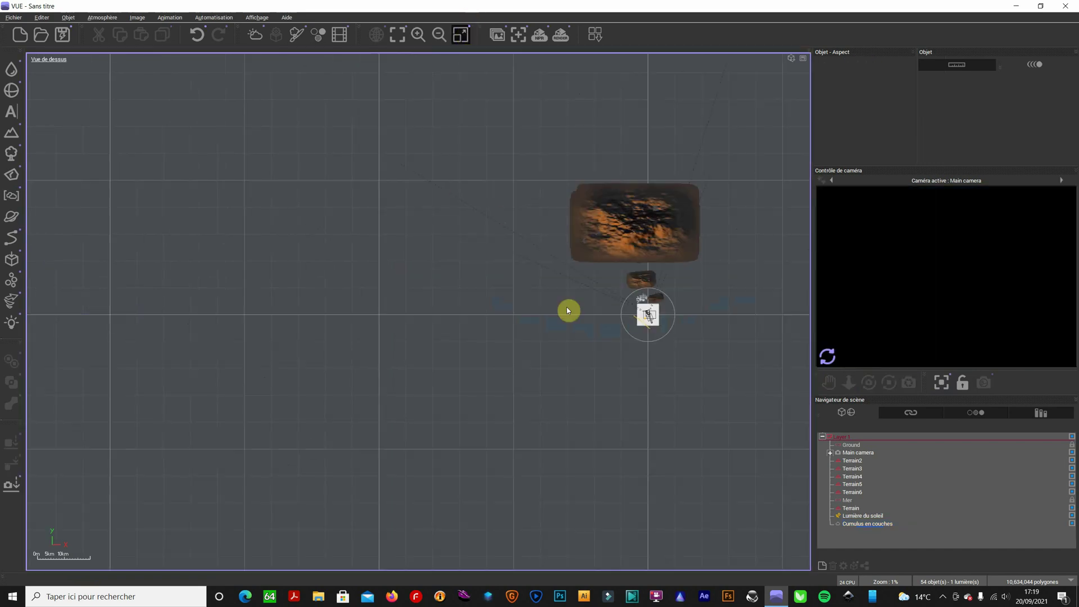
scroll(674, 329, "up", 3)
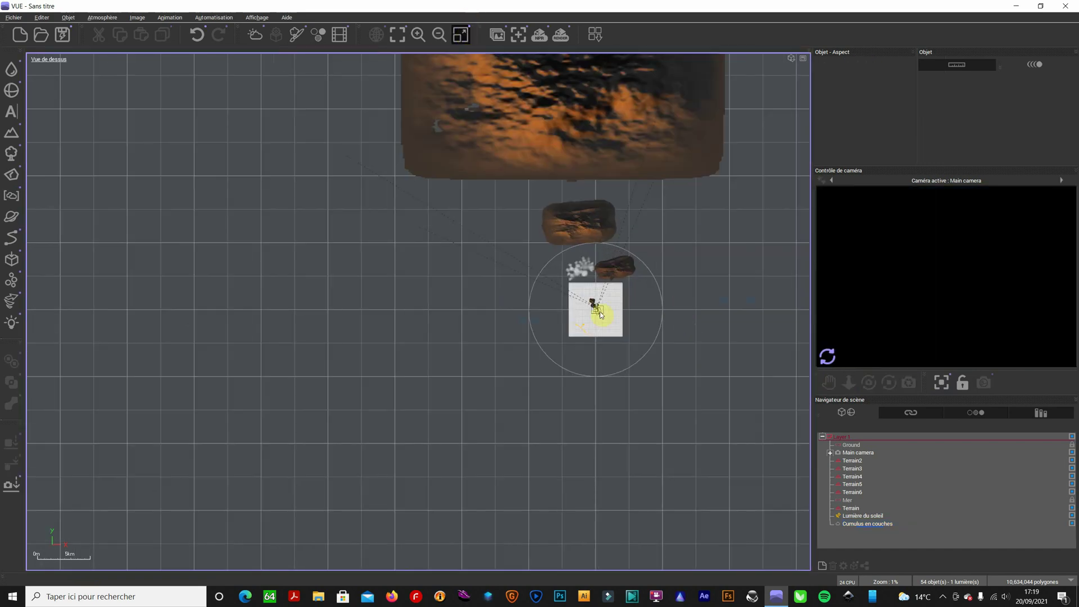
left_click(584, 270)
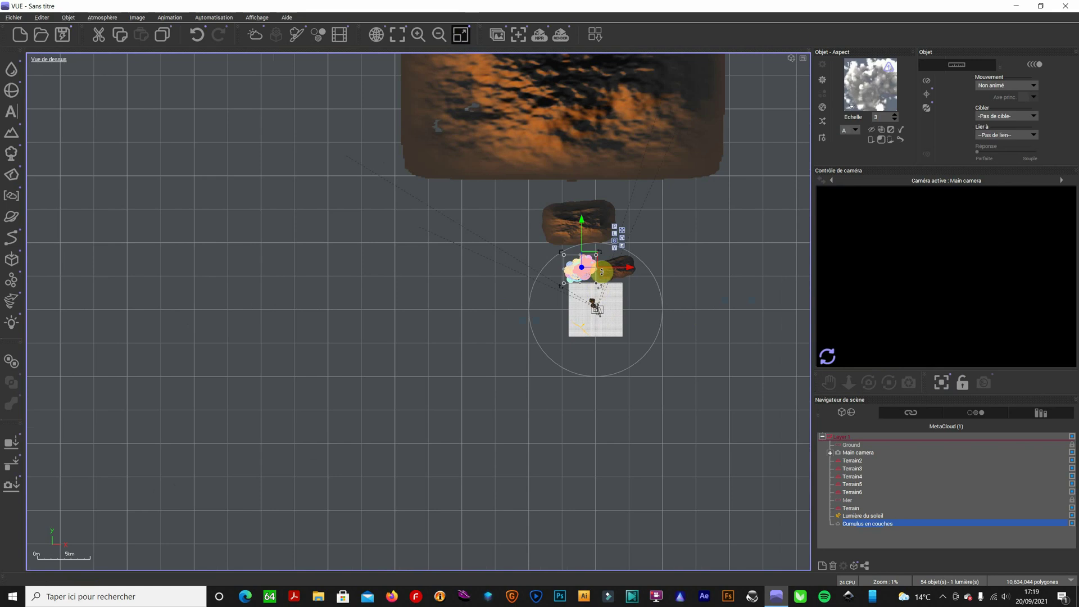
left_click_drag(585, 270, 635, 301)
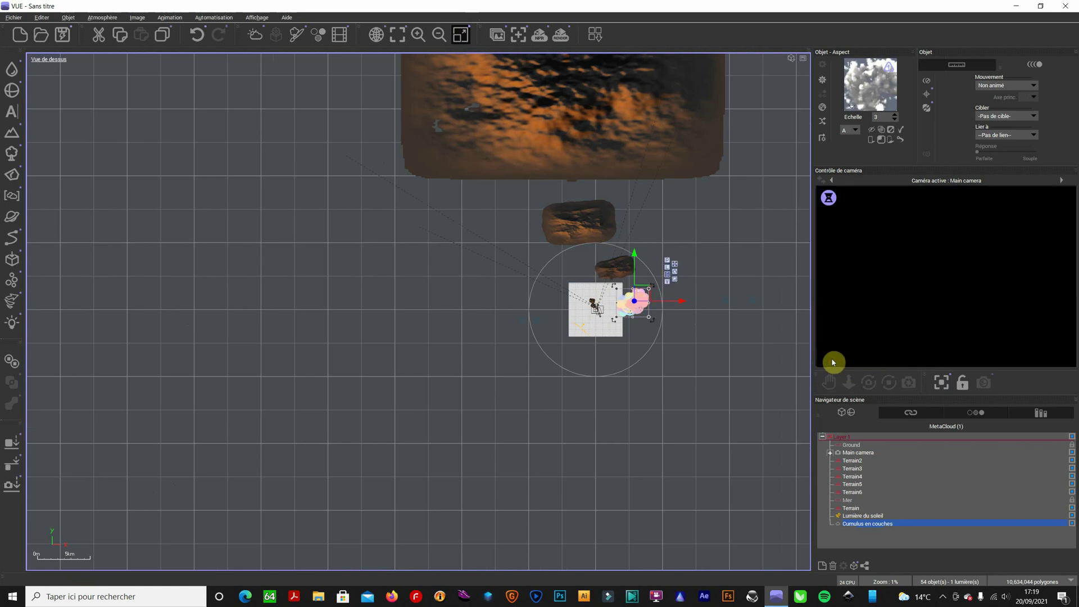
right_click(833, 363)
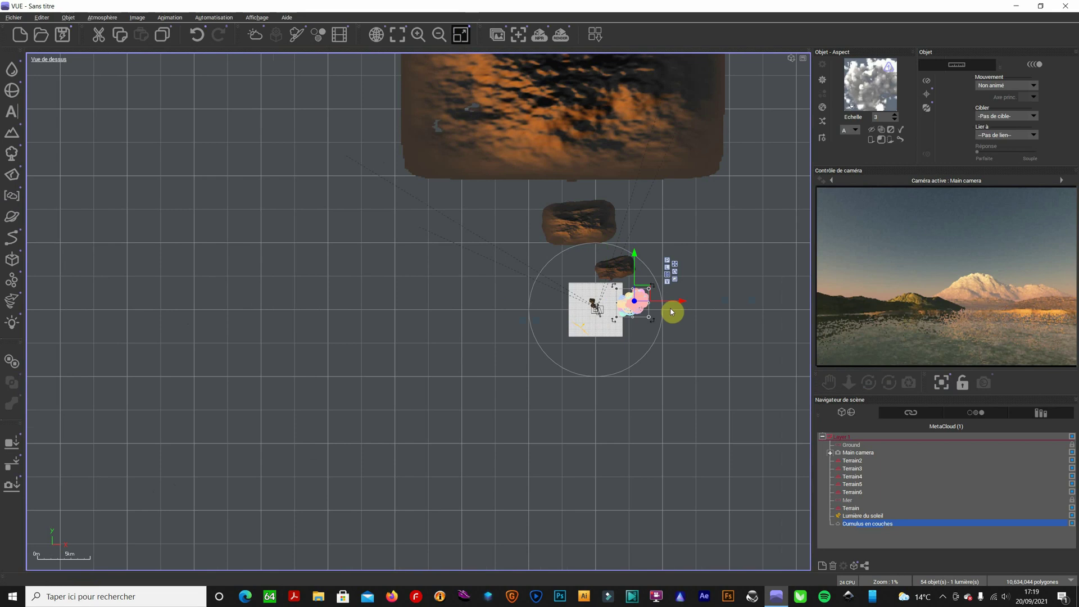
Step: Scale the cumulus cloud up to nearly three times its size in the top view and refresh the camera preview
left_click_drag(648, 288, 694, 268)
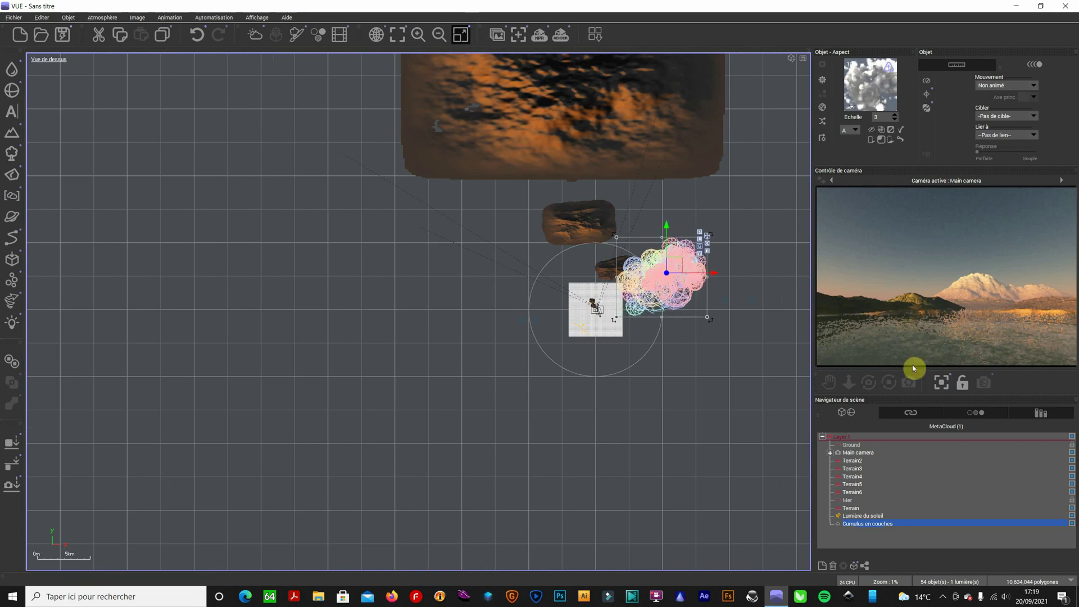
right_click(831, 359)
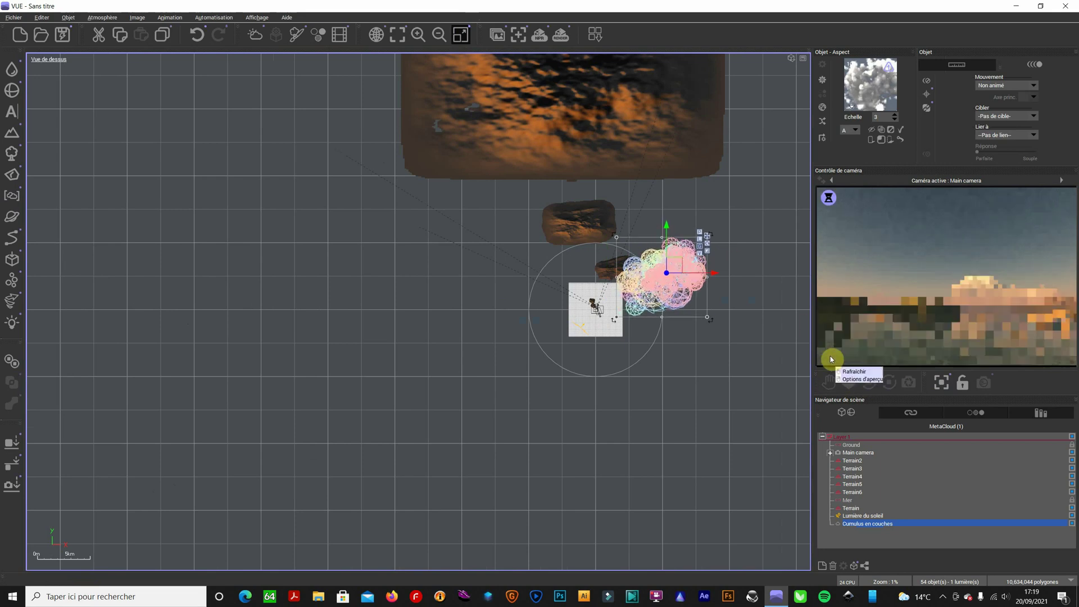
left_click(831, 360)
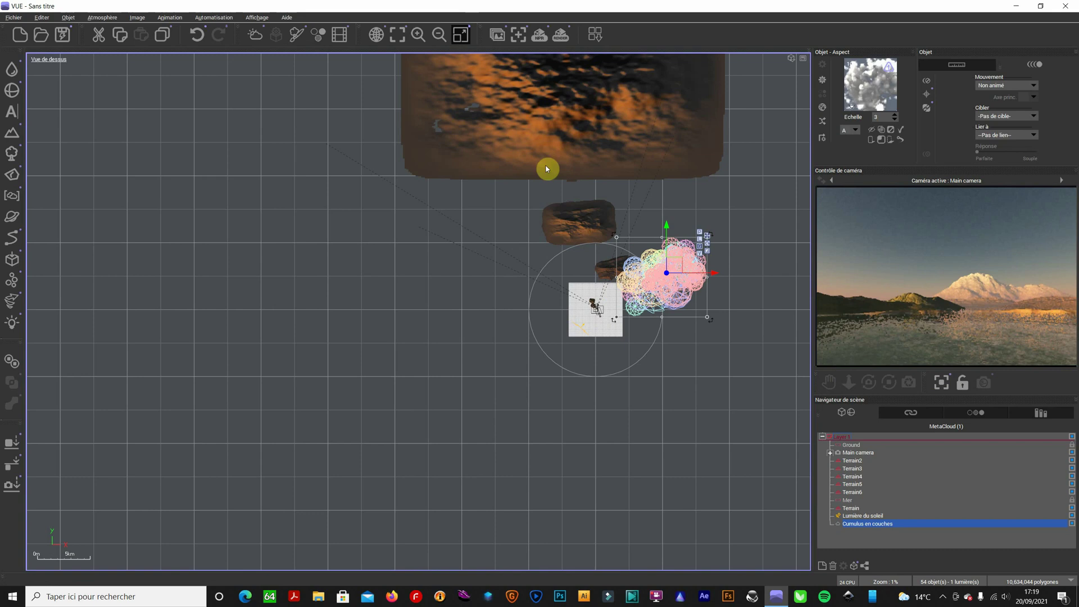
Step: In the enlarged front view, raise the cumulus cloud above the distant mountain, shift it over the main peak, and refresh the camera preview
left_click(468, 39)
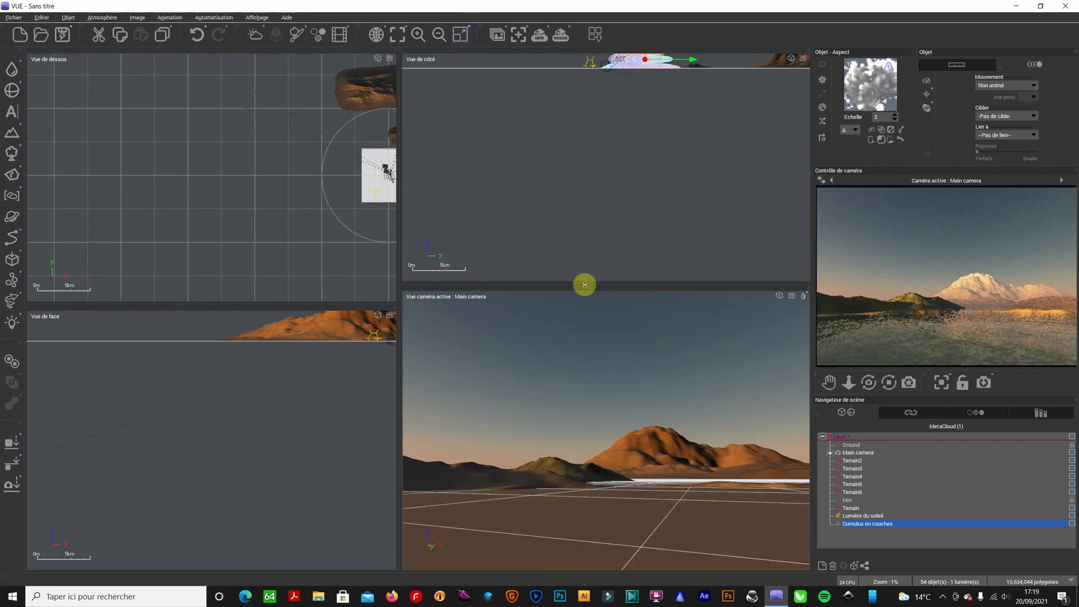
scroll(352, 356, "down", 5)
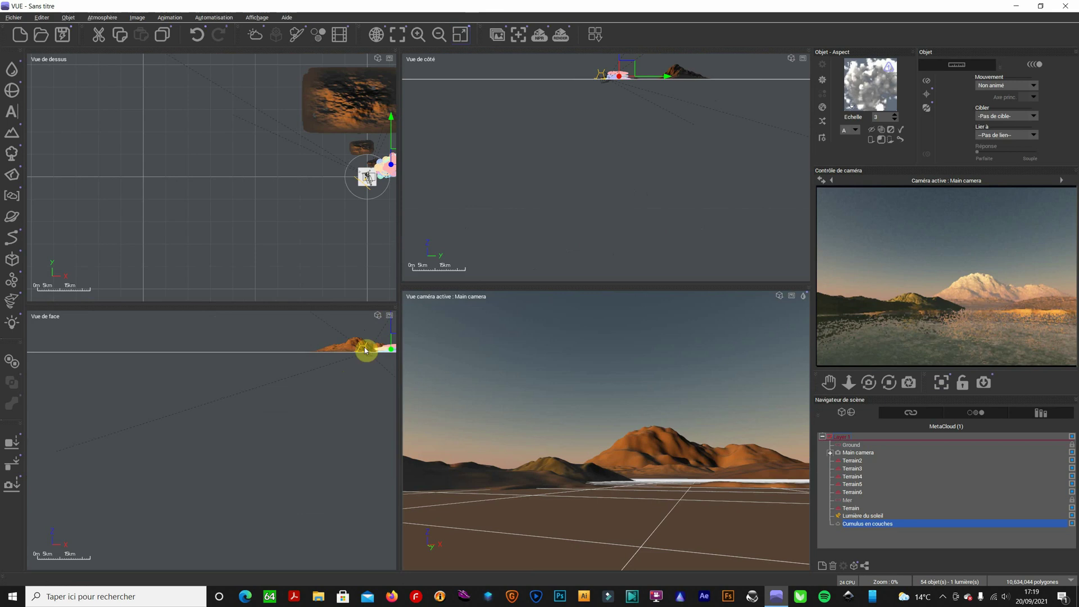
left_click(364, 349)
left_click(460, 35)
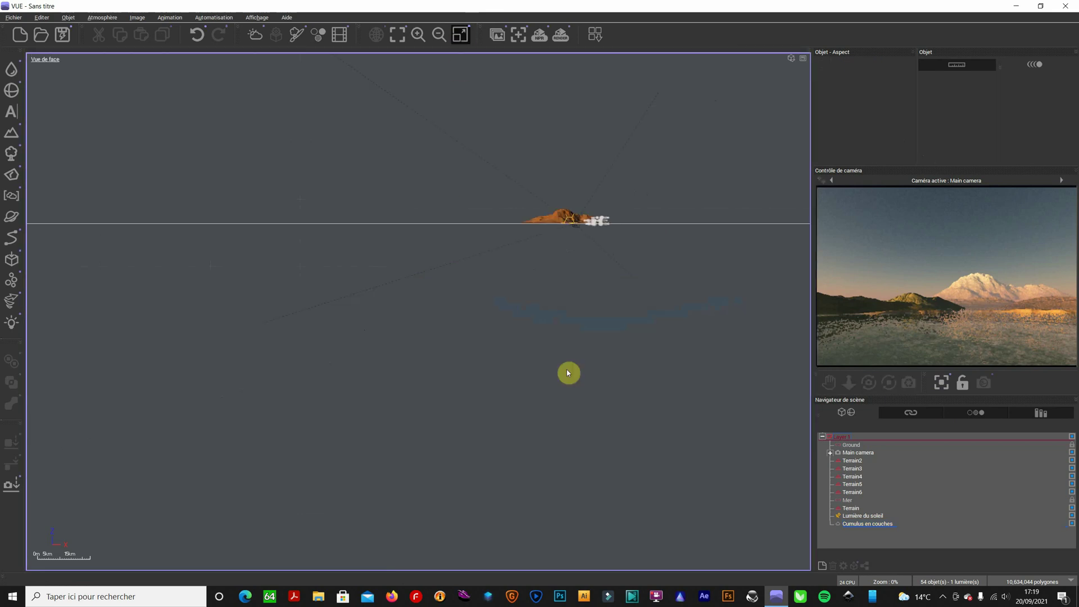
scroll(612, 234, "up", 5)
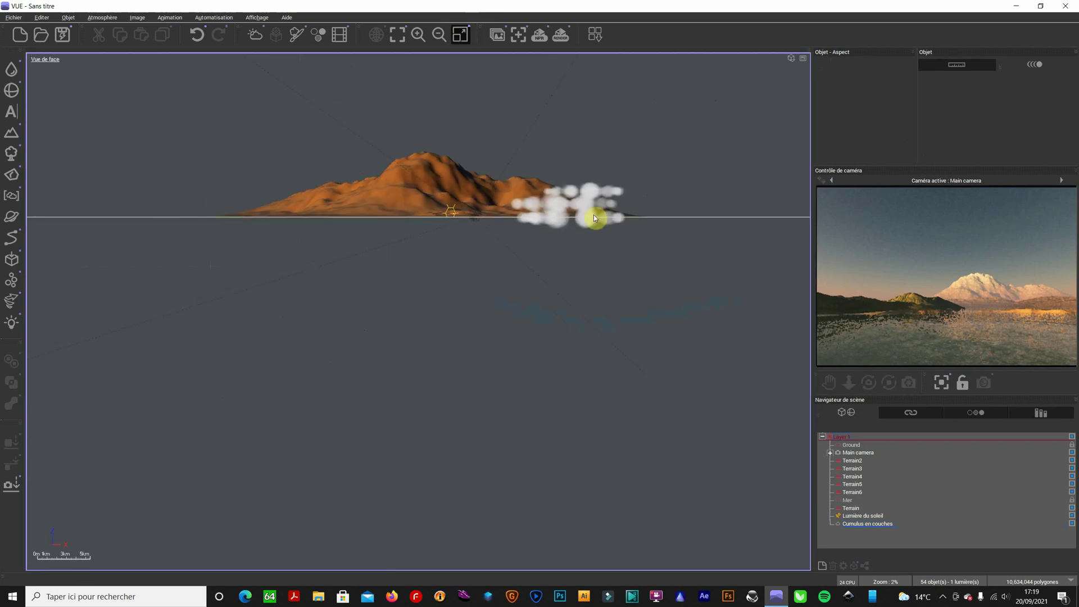
left_click_drag(593, 215, 584, 122)
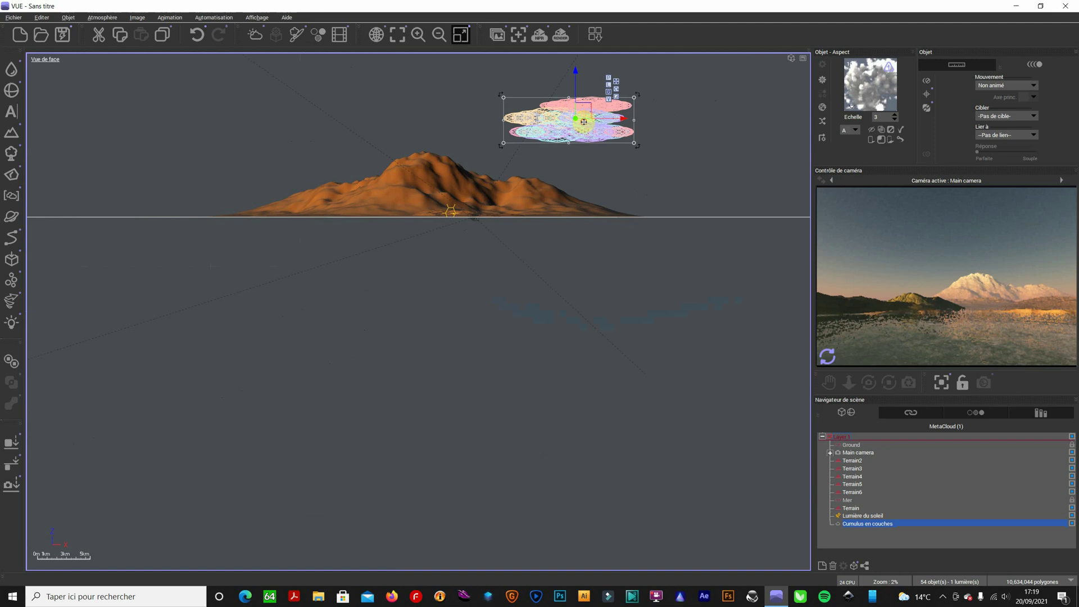
left_click(824, 357)
left_click_drag(583, 125, 468, 109)
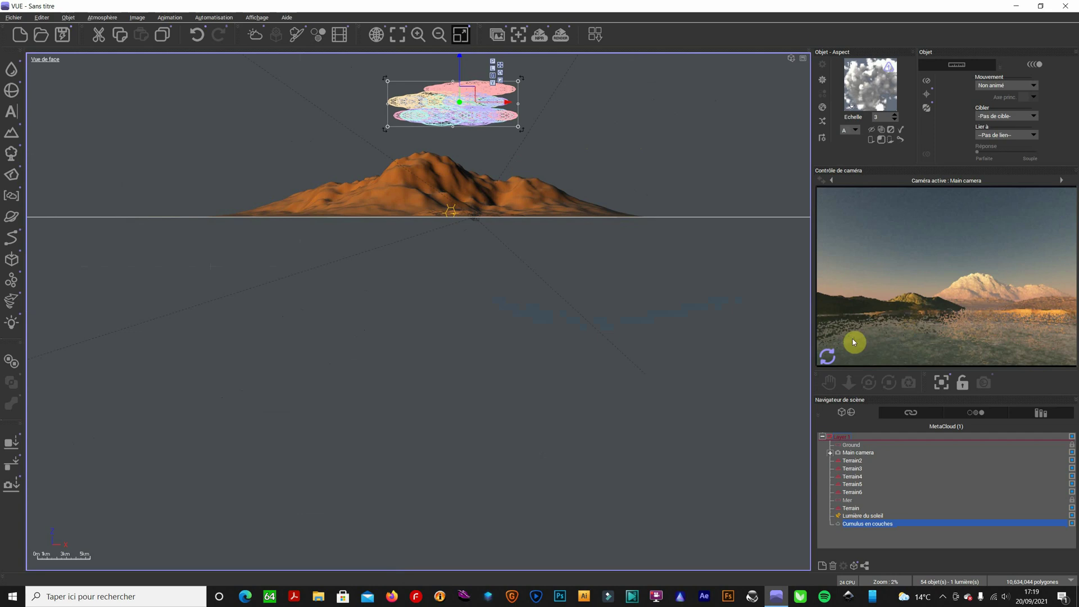
left_click(828, 359)
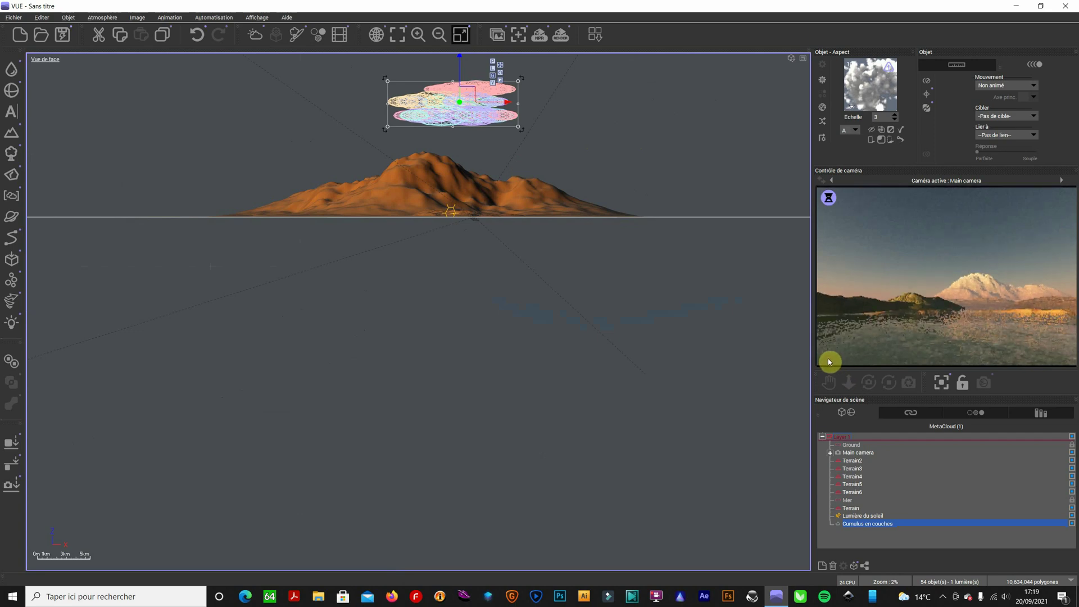
Step: Restore the four-view layout, move the cumulus cloud above the distant mountain in the side view, and refresh the camera preview
left_click(463, 37)
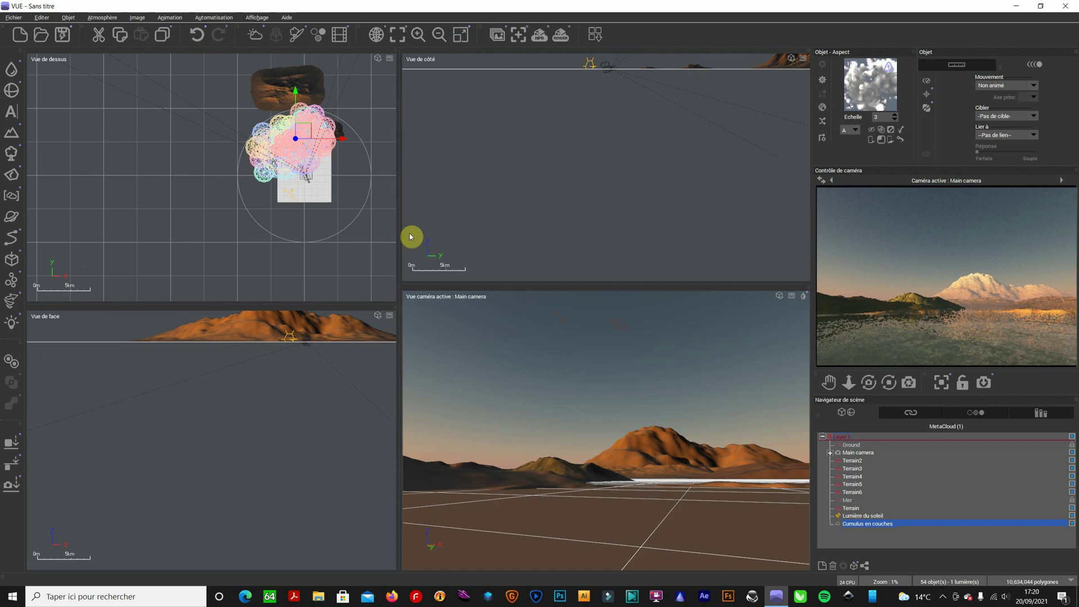
left_click(410, 236)
scroll(655, 140, "down", 5)
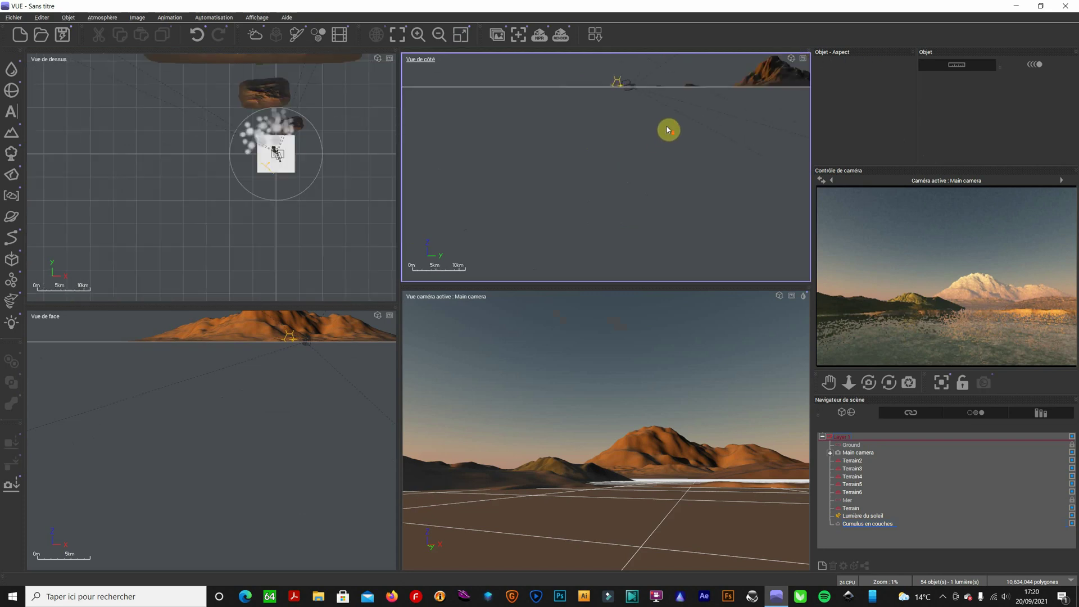
left_click(658, 65)
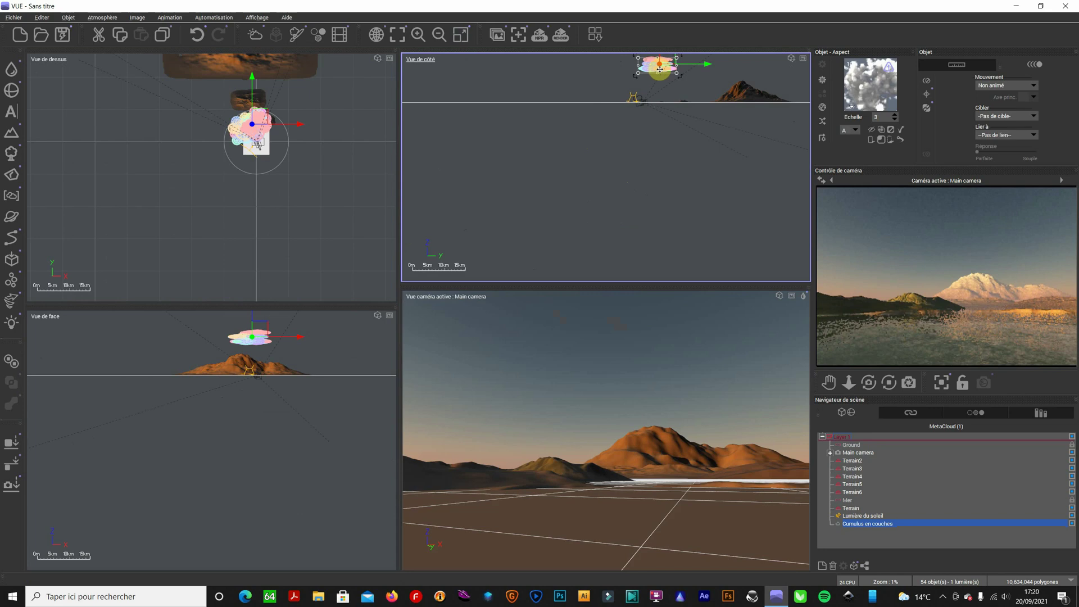
left_click_drag(657, 65, 729, 69)
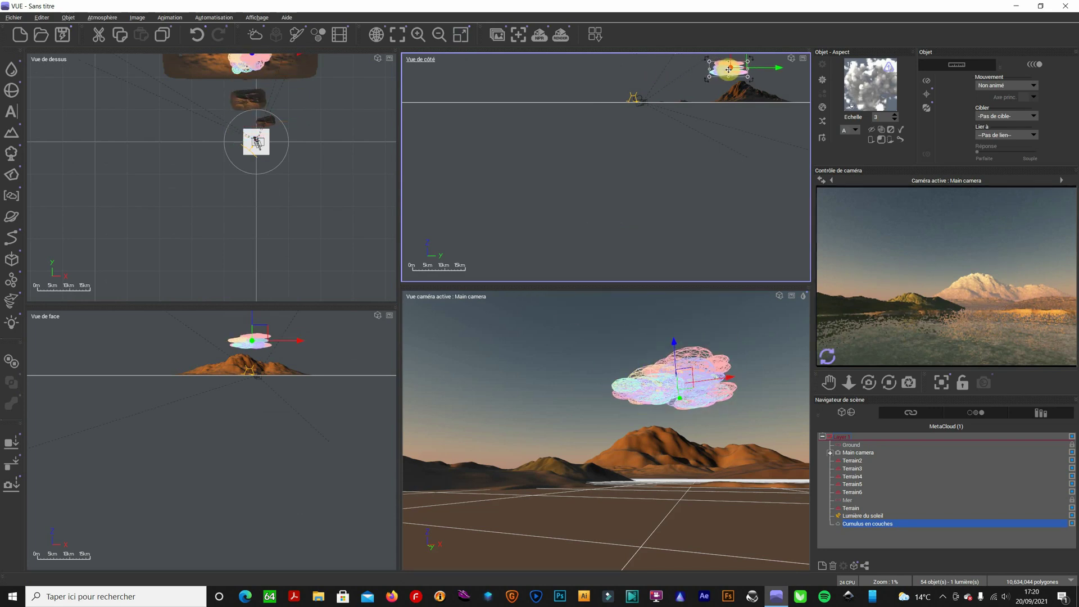
left_click(827, 356)
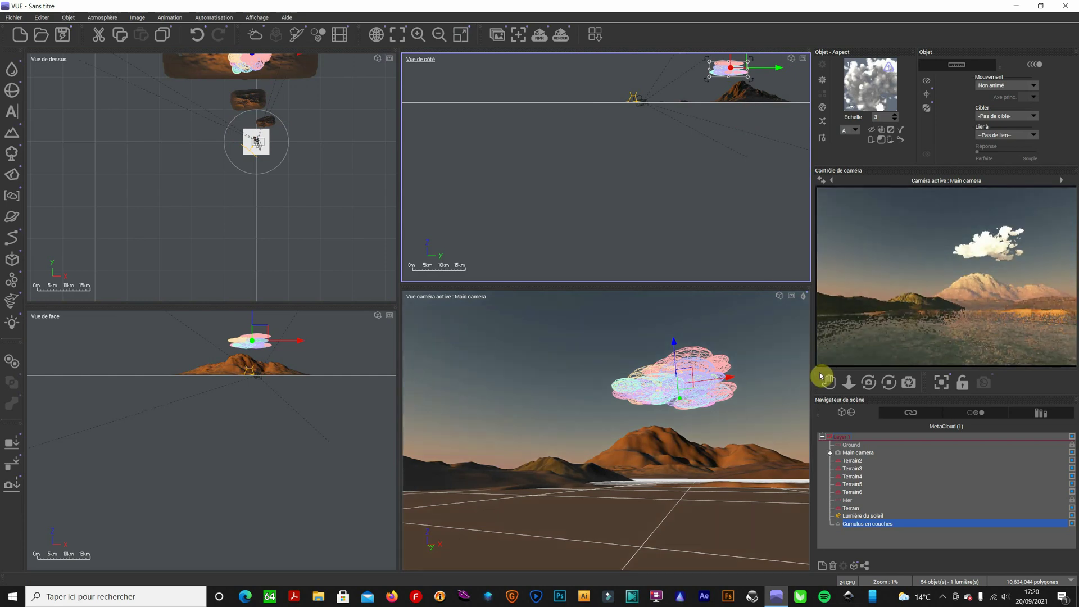
Step: Scale the cumulus cloud up to about 1.6 times its size in the camera view and refresh the preview
left_click(700, 387)
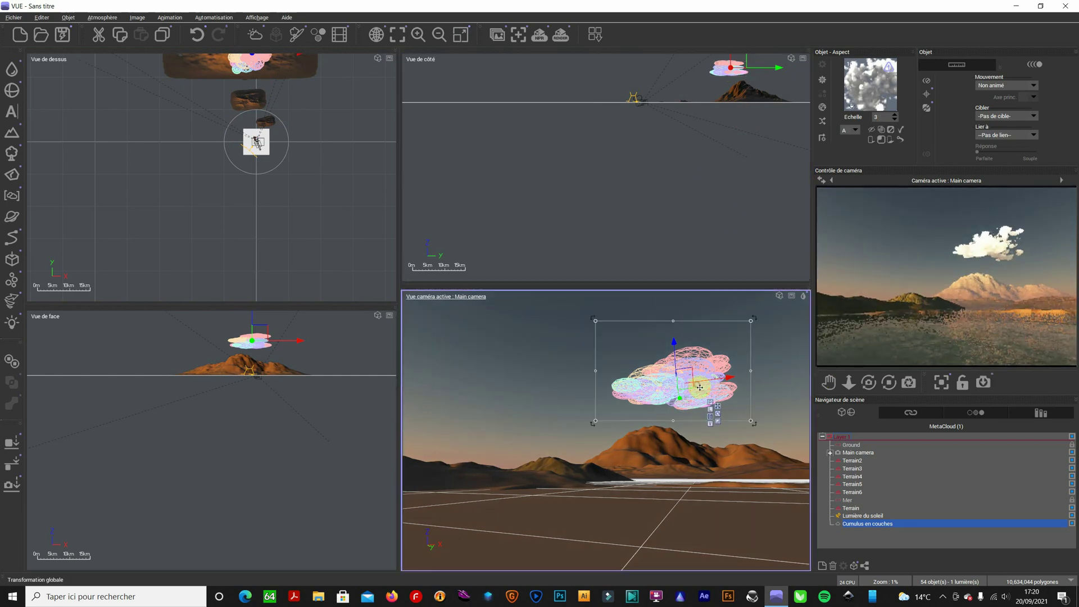
left_click_drag(747, 327, 867, 298)
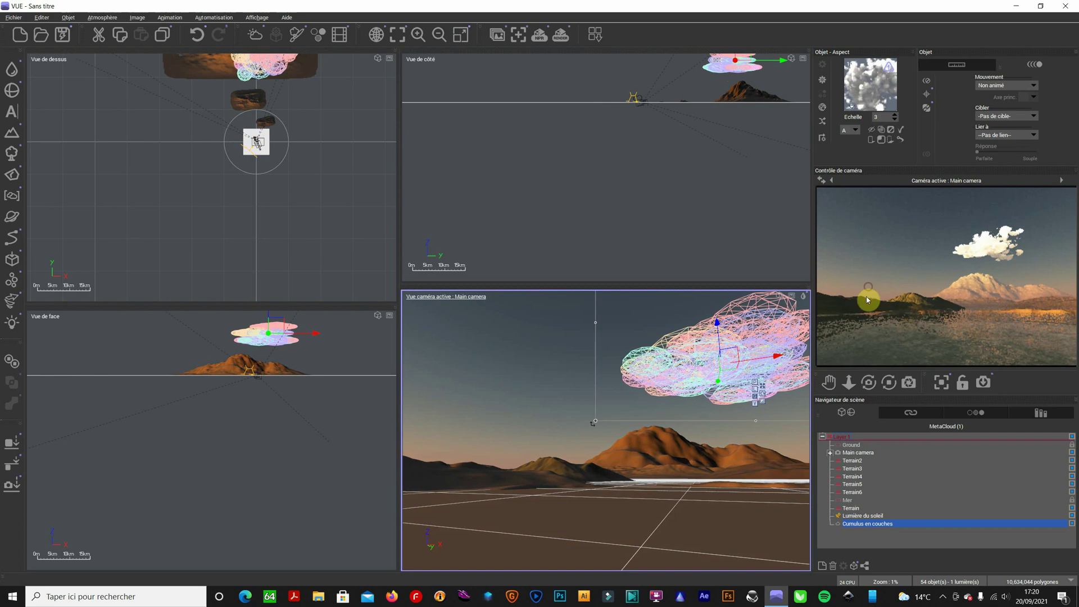
right_click(826, 360)
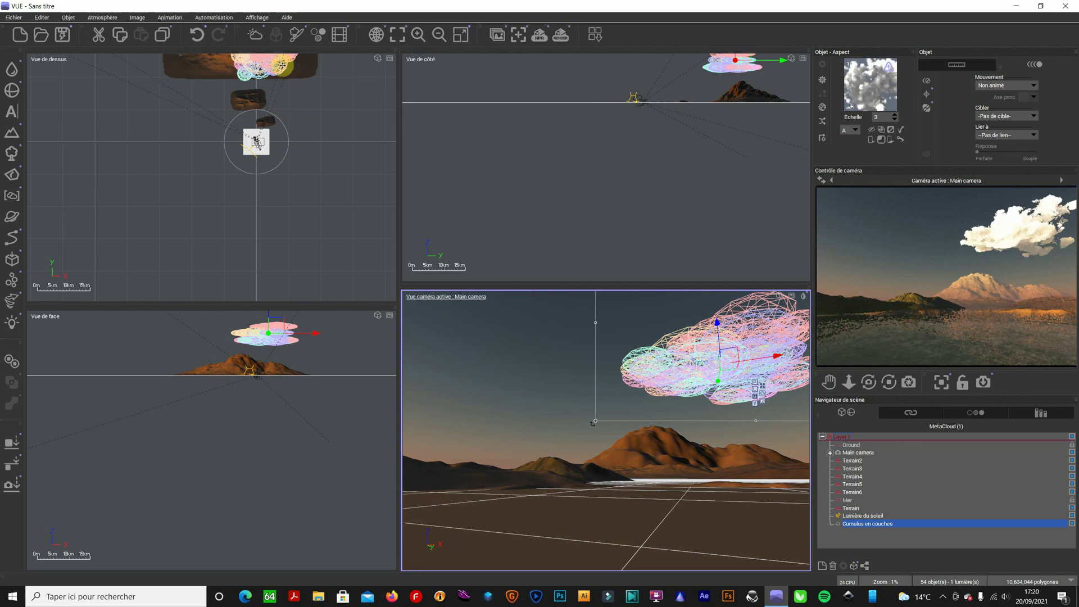
Step: In the top view, move the cumulus cloud southwest to the western end of the distant mountain, and refresh the camera preview
left_click(282, 66)
left_click_drag(279, 67, 222, 98)
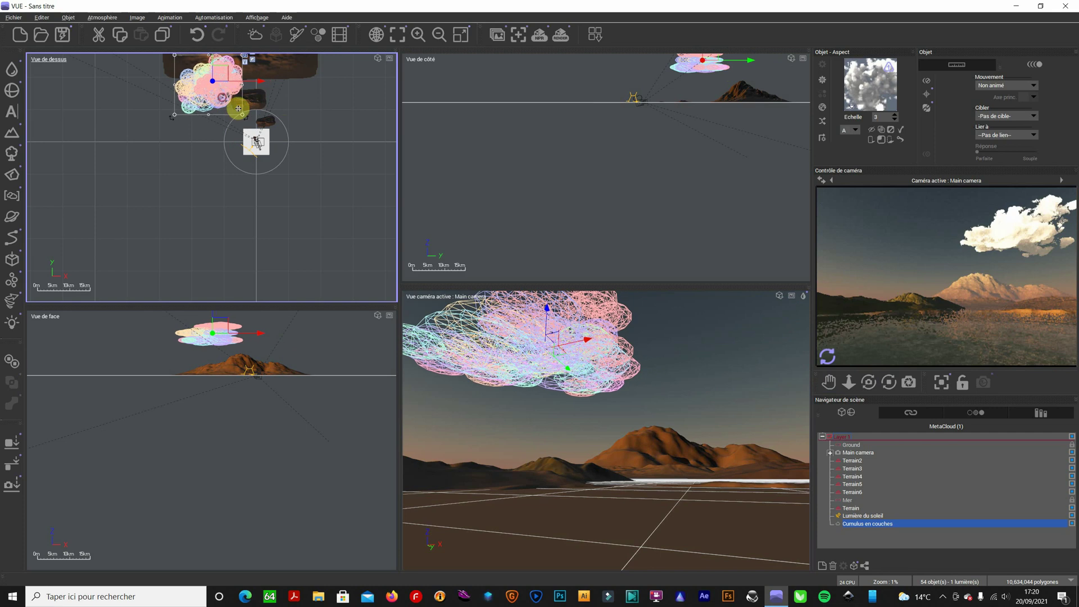
right_click(829, 360)
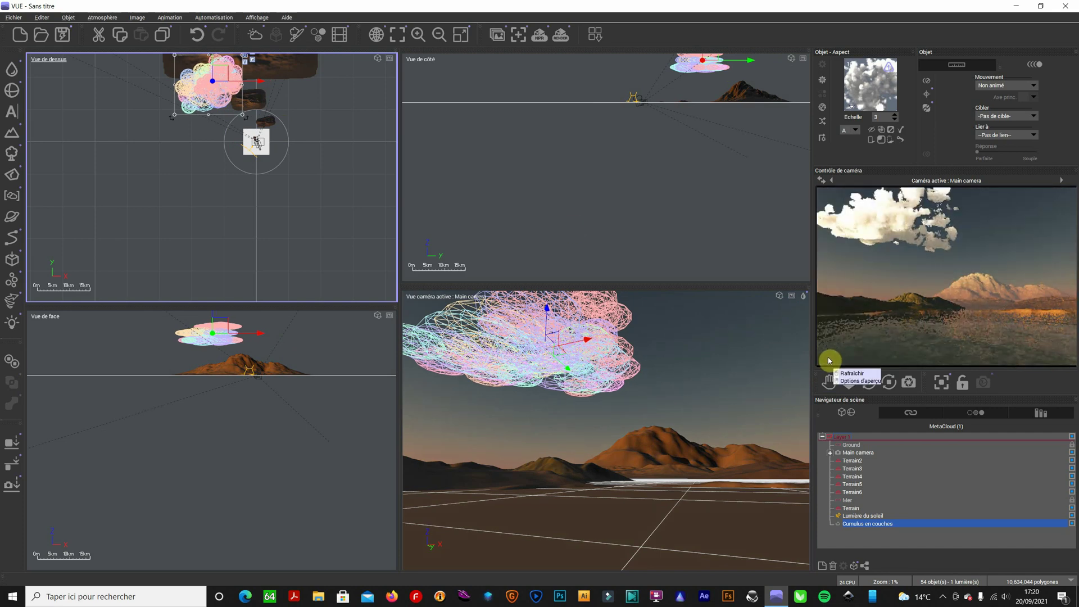
left_click(829, 360)
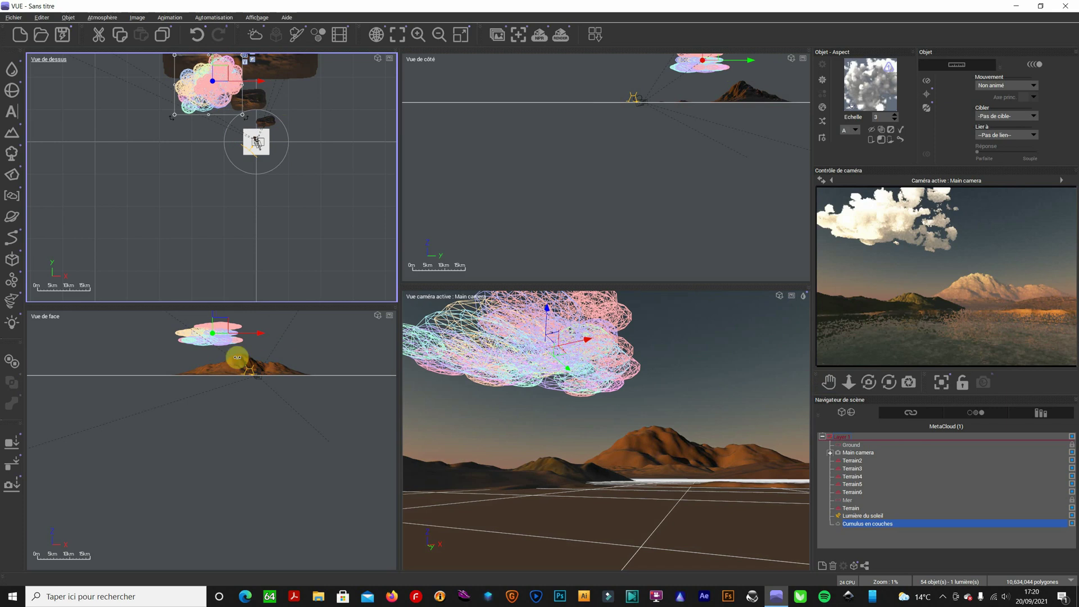
Step: Raise the cumulus cloud higher in the front view, bring it closer to the camera in the top view, and refresh the preview
left_click(218, 334)
left_click_drag(218, 334, 221, 317)
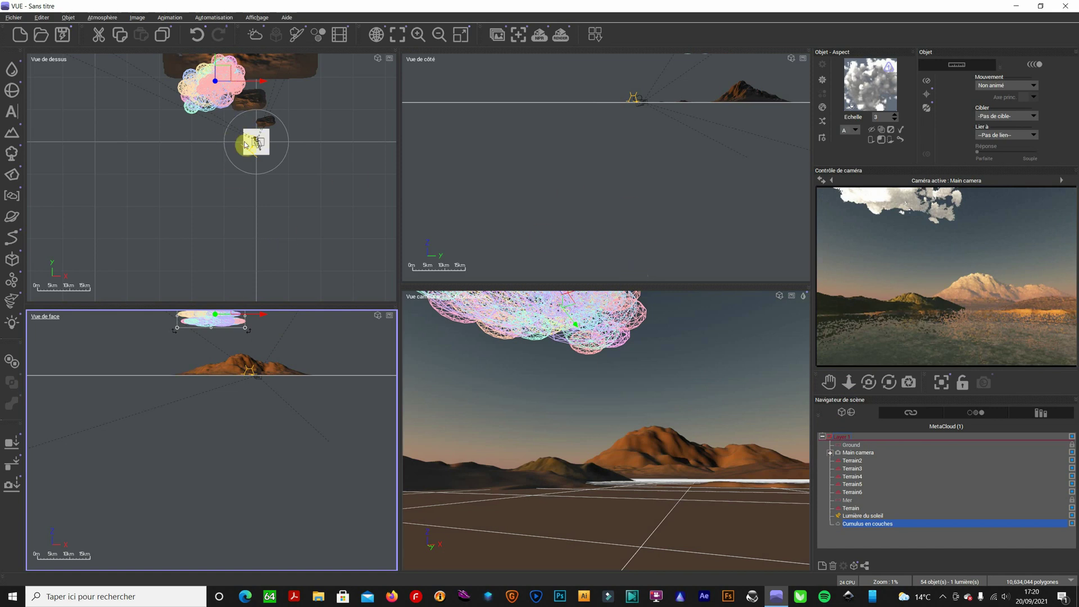
left_click_drag(219, 87, 249, 97)
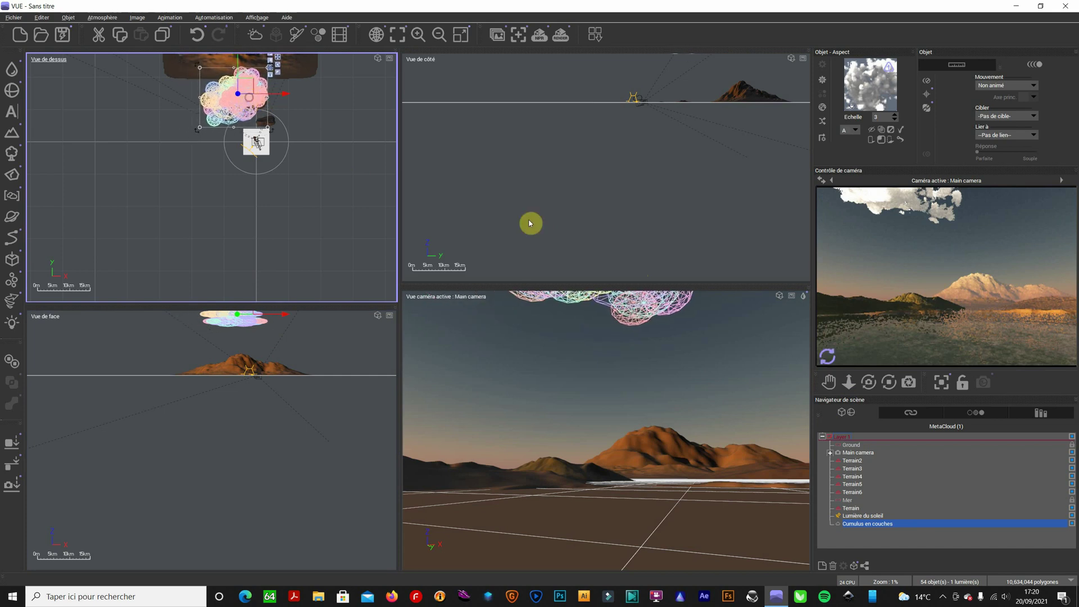
right_click(833, 361)
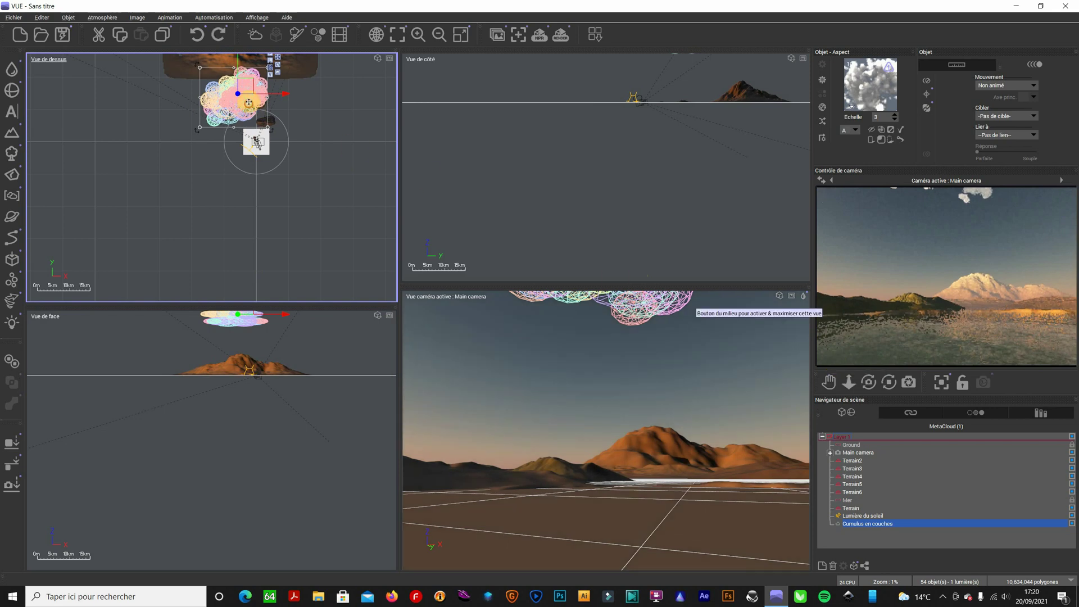
Step: In the top view, scale the cumulus cloud up to about 1.7 times, reposition it north of the camera, and refresh the preview
left_click_drag(246, 106, 261, 73)
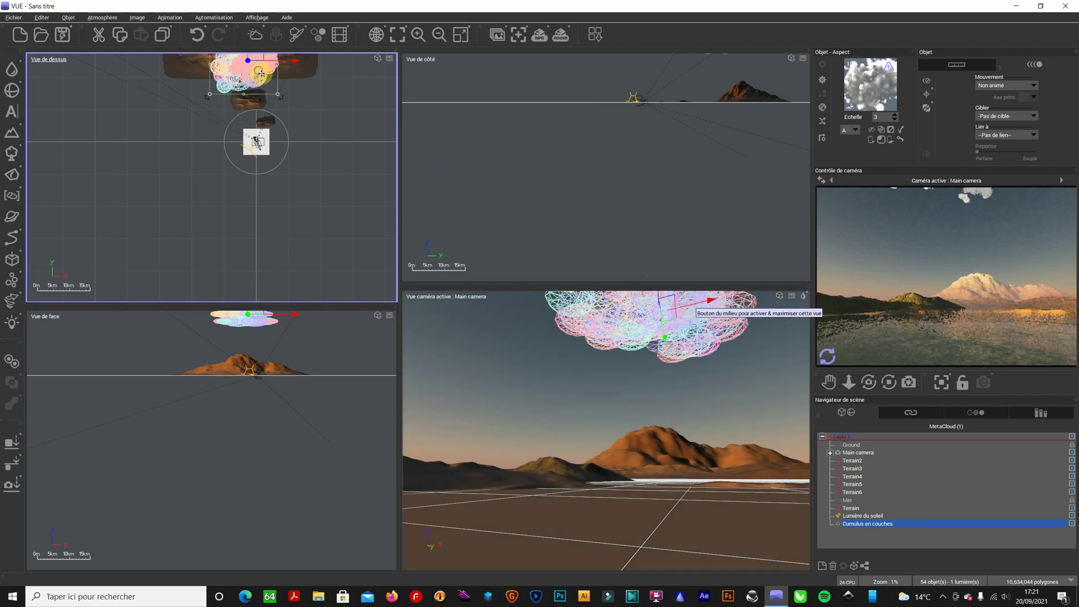
left_click_drag(210, 99, 141, 121)
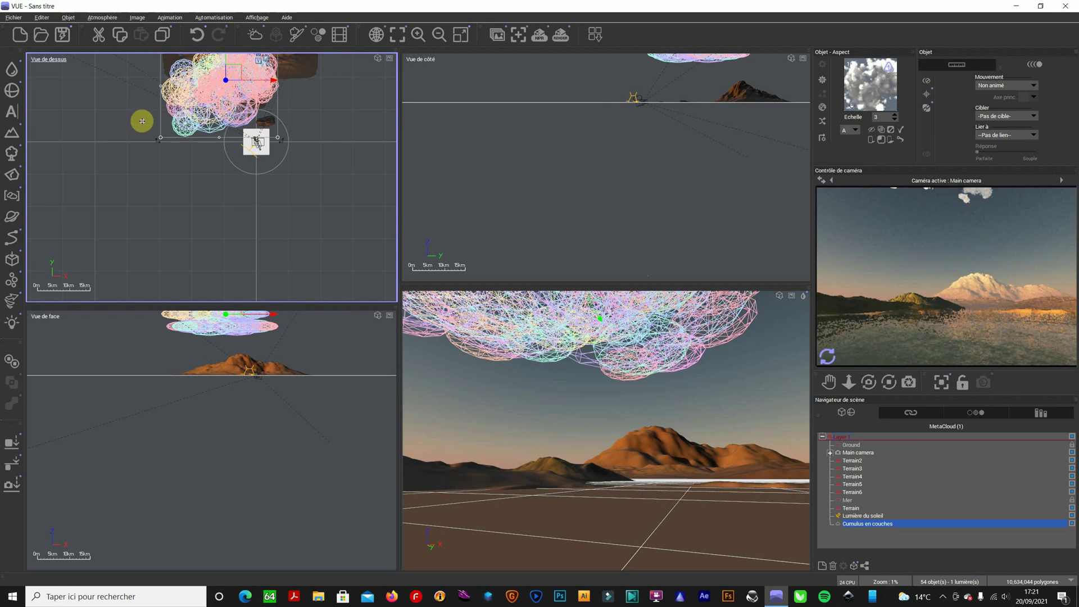
left_click(827, 355)
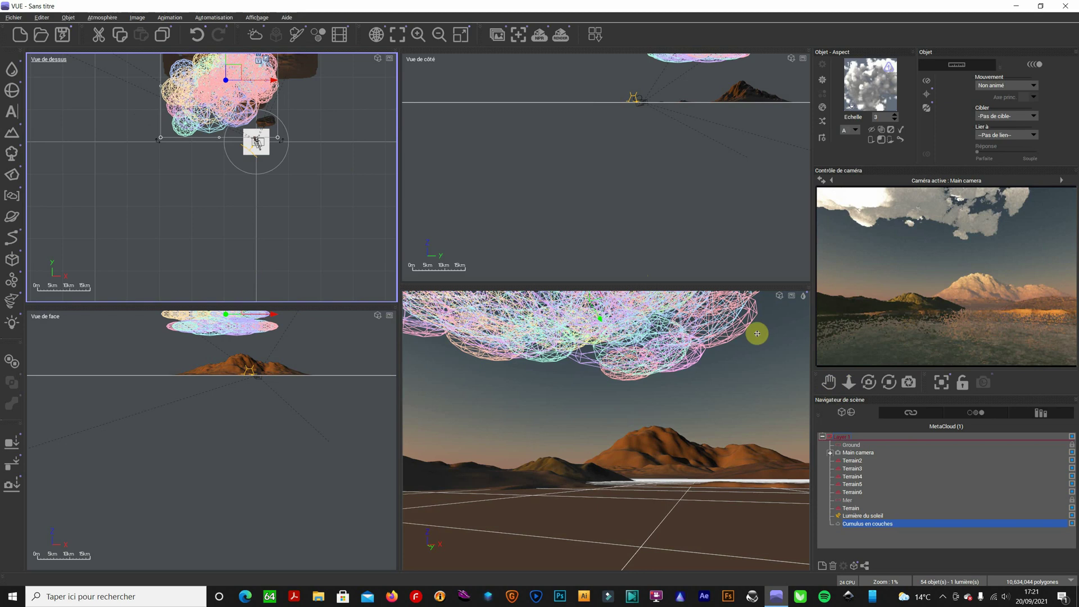
left_click_drag(246, 92, 291, 84)
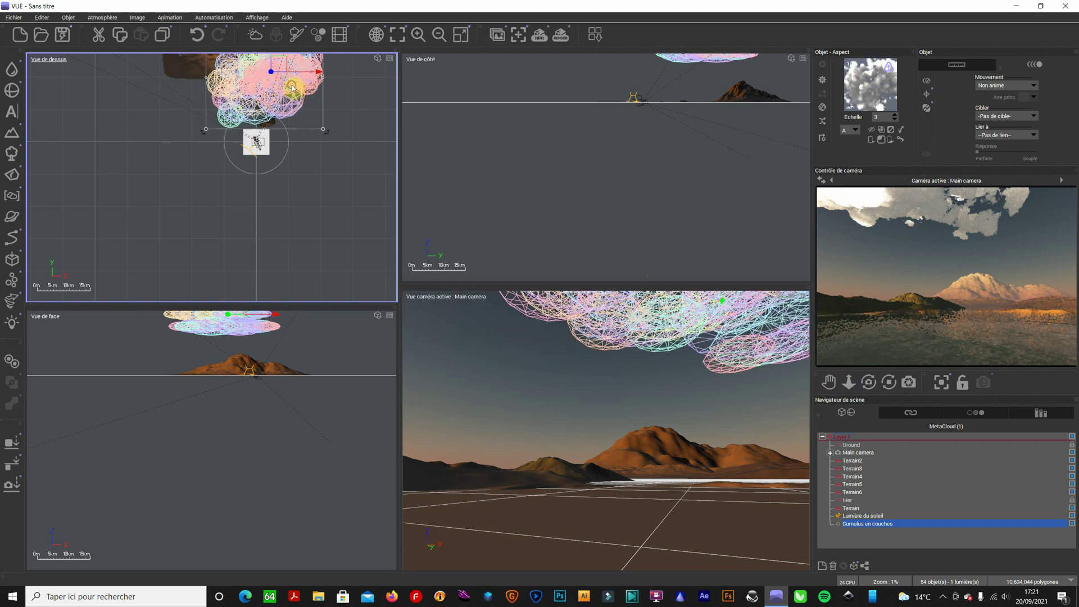
left_click(833, 361)
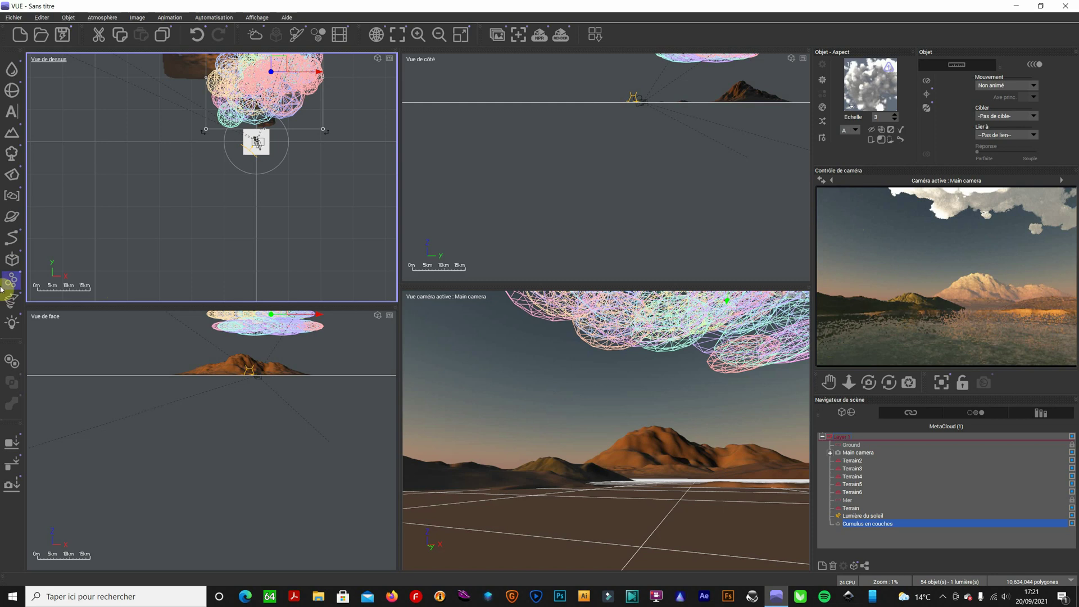
Step: Add a planet to the scene and move it to the upper-left area of the sky in the camera view
left_click(13, 218)
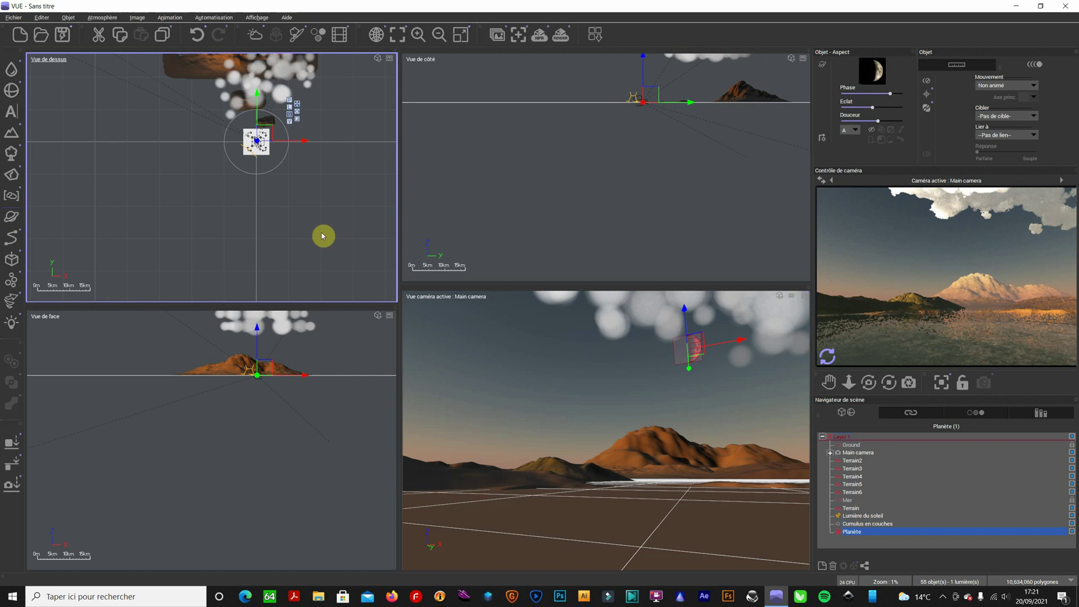
left_click(698, 348)
left_click_drag(697, 348, 471, 321)
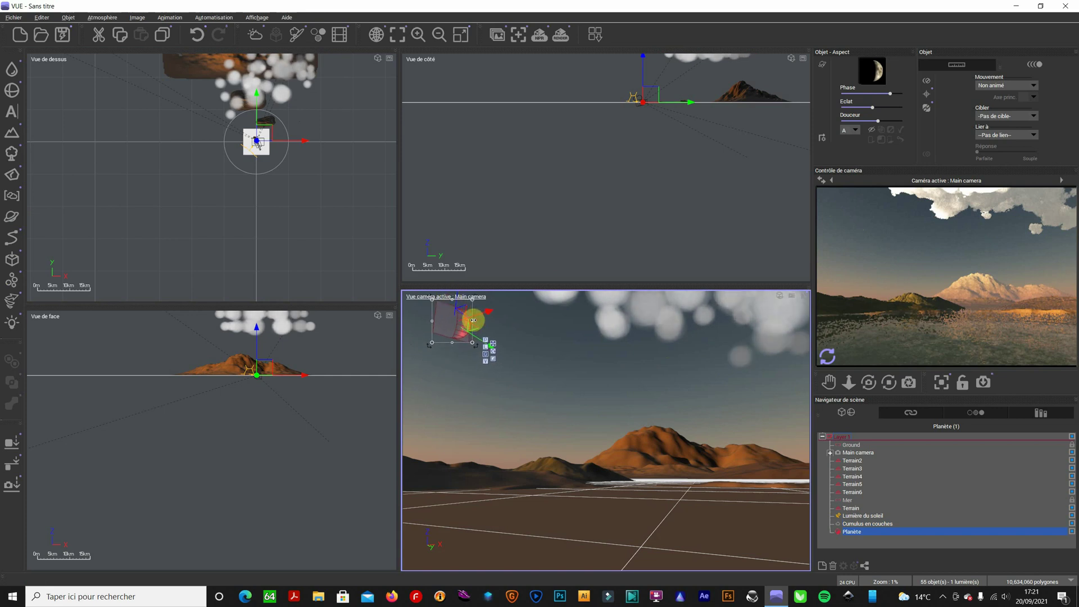
key("ctrl+z")
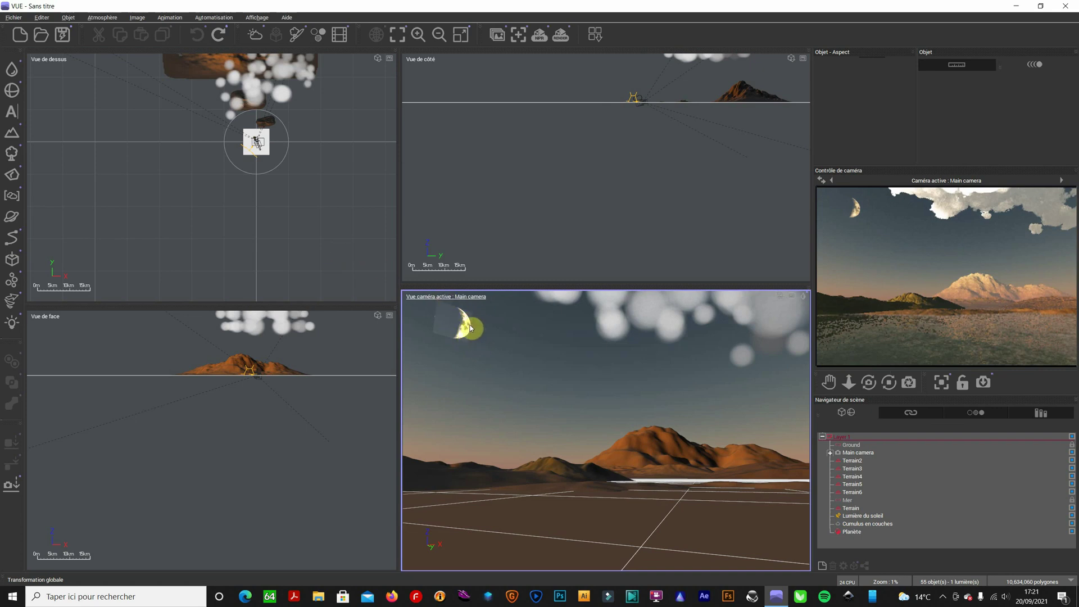
Step: Select the planet in the scene and delete it
scroll(258, 162, "up", 3)
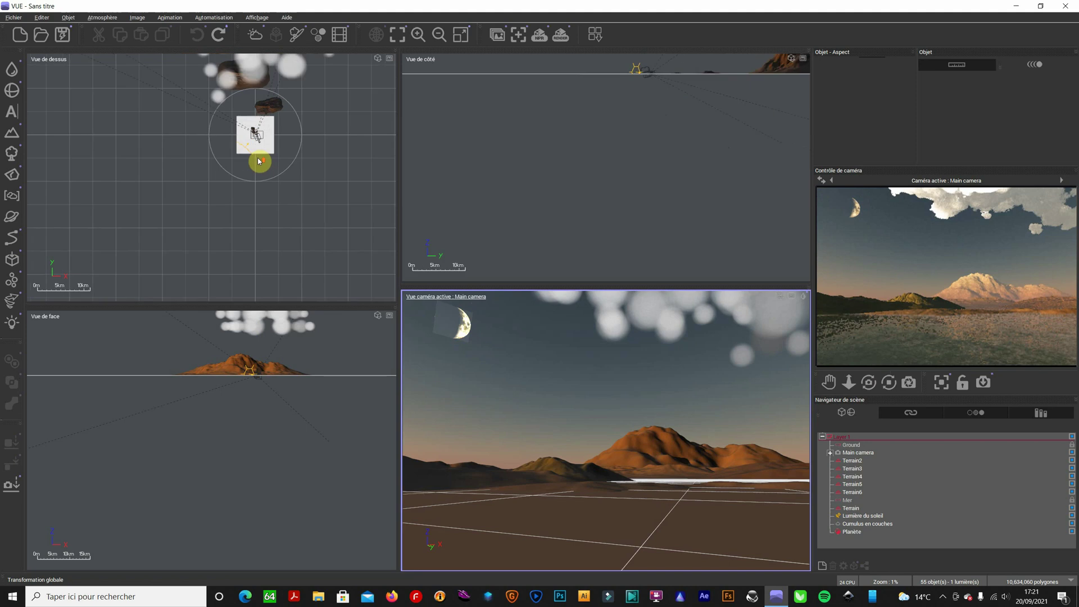
left_click(855, 532)
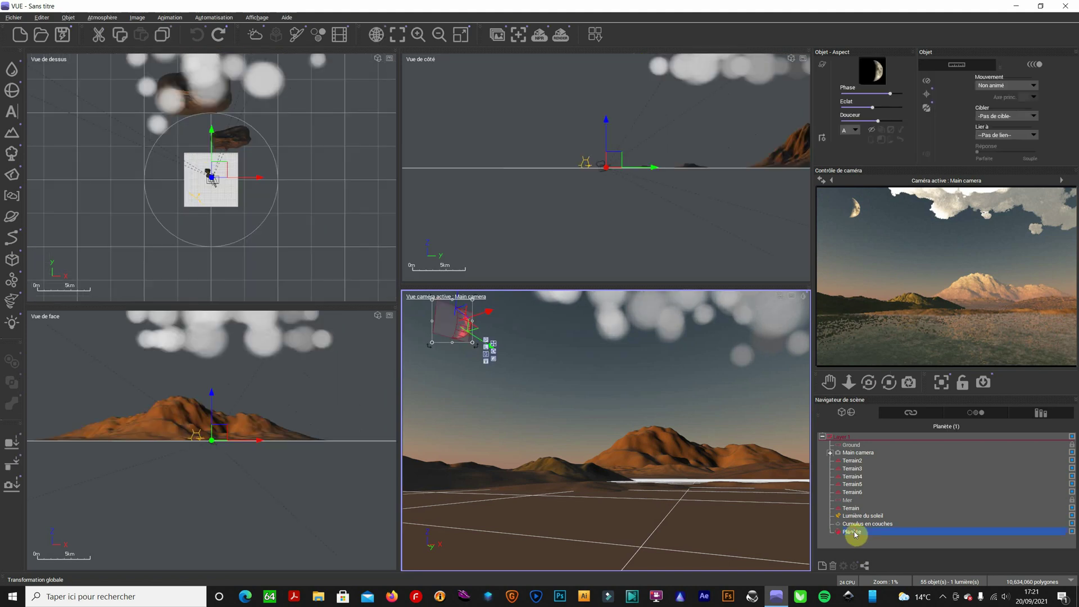
scroll(222, 177, "up", 2)
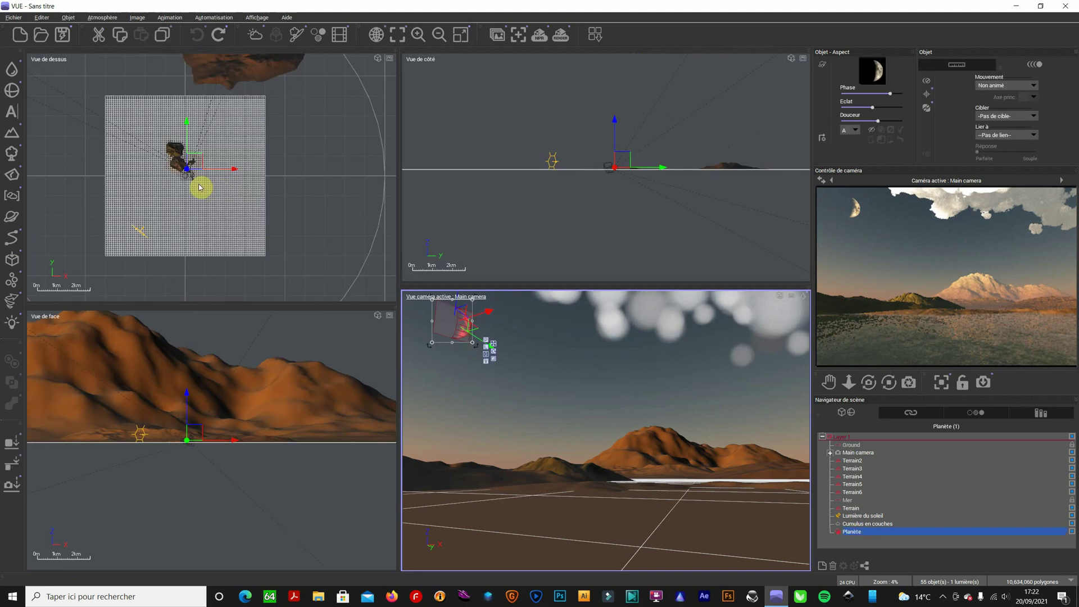
scroll(199, 187, "down", 5)
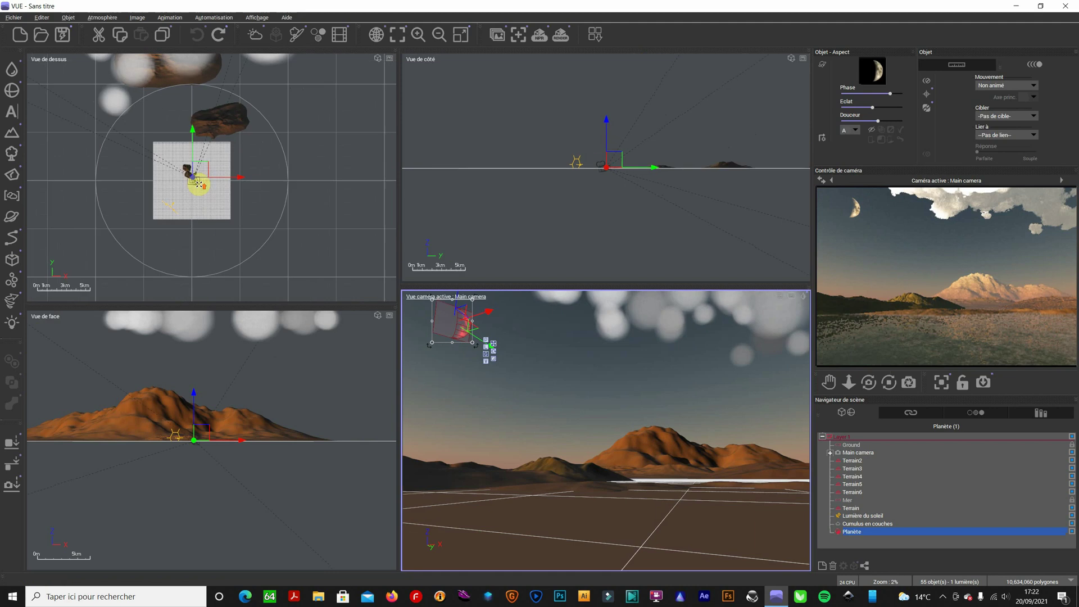
scroll(199, 185, "down", 3)
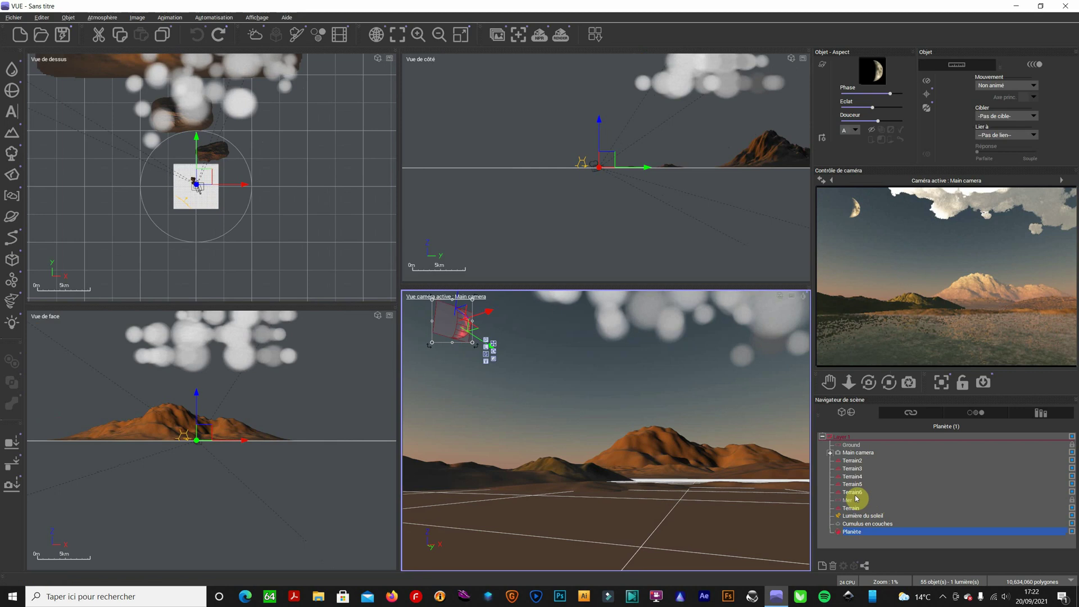
key("Delete")
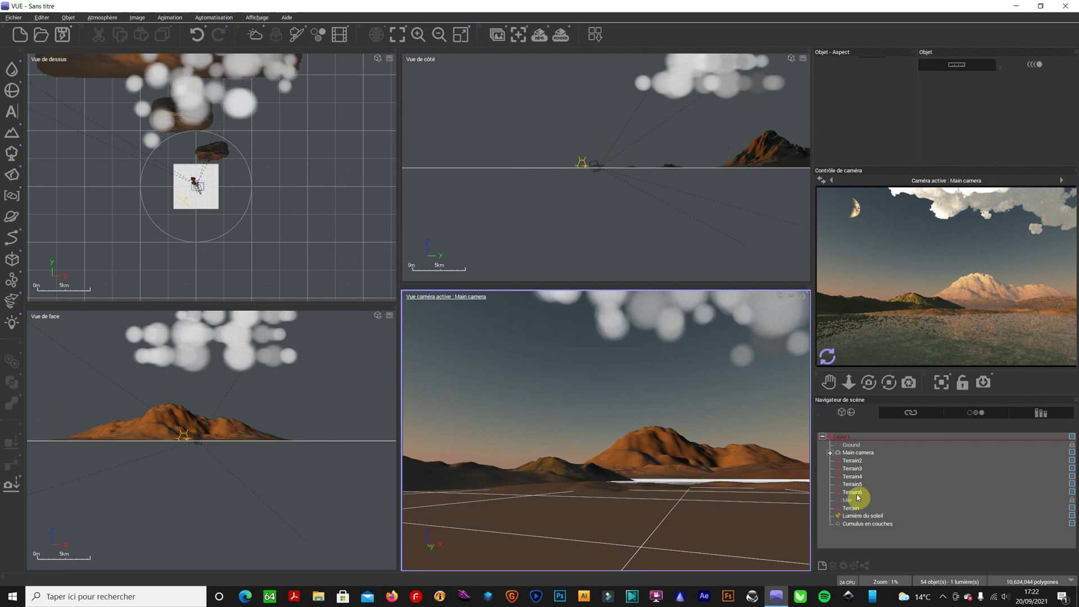
Step: Add a new planet to the scene and scale it up by about a third in the camera view
left_click(11, 217)
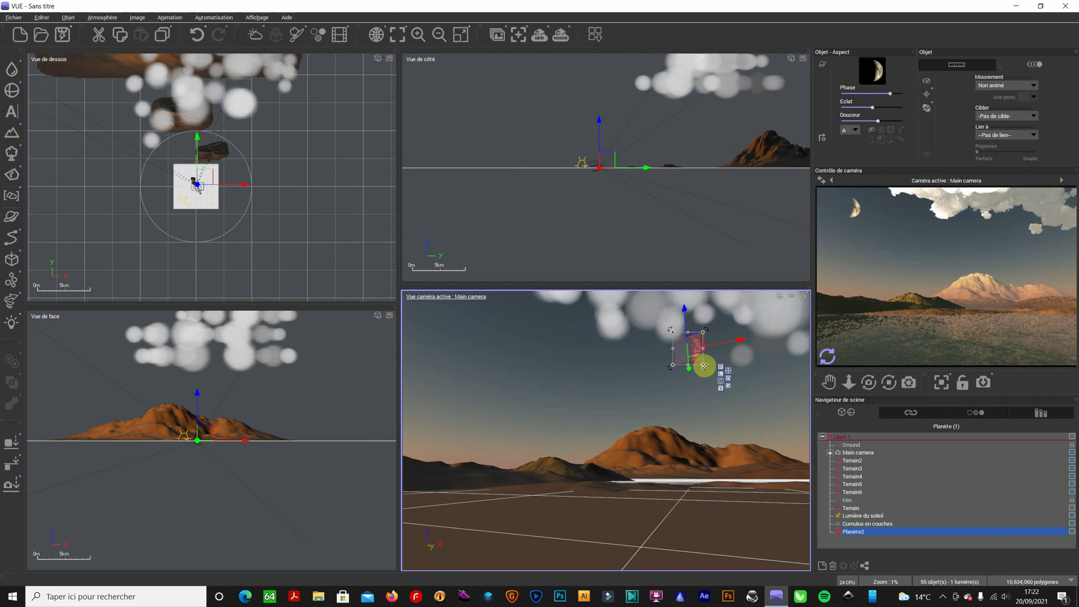
left_click_drag(704, 366, 716, 378)
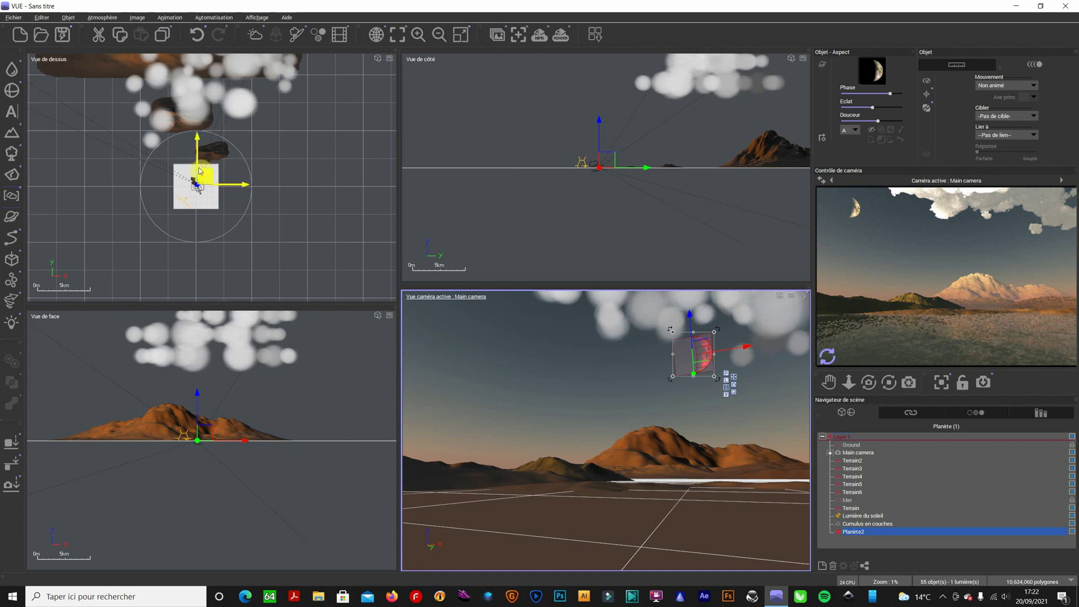
Step: Deselect the planet and enlarge the top view to examine the area around the camera
scroll(206, 184, "up", 5)
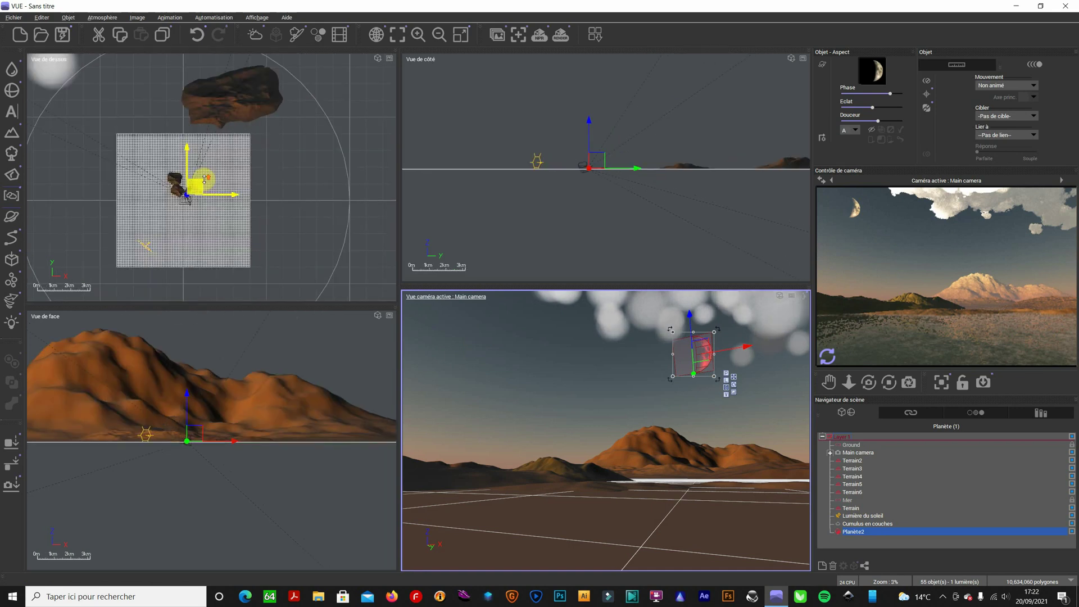
left_click(462, 36)
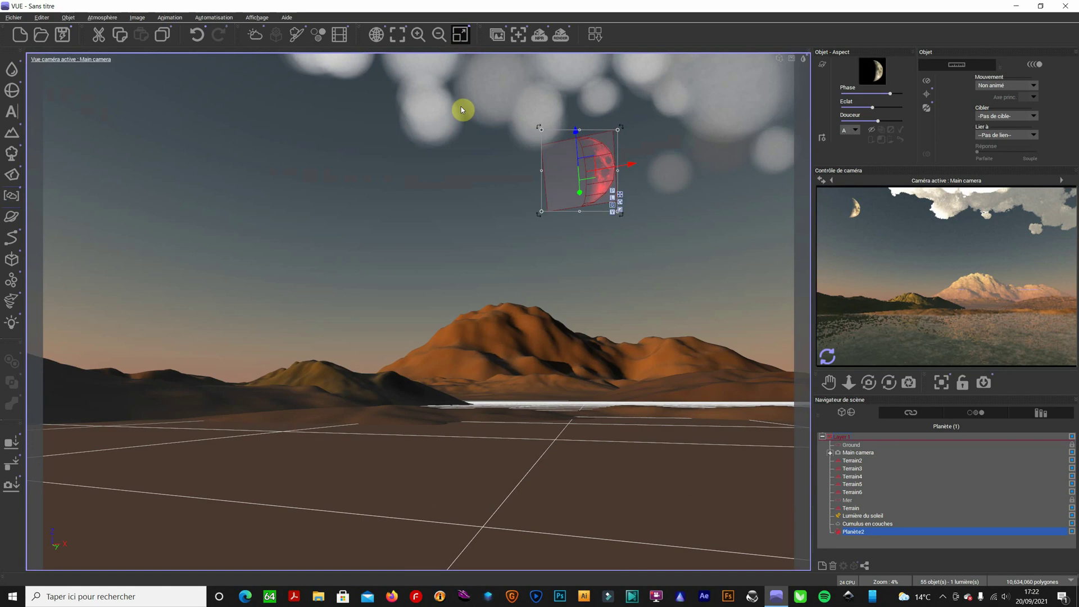
left_click(461, 34)
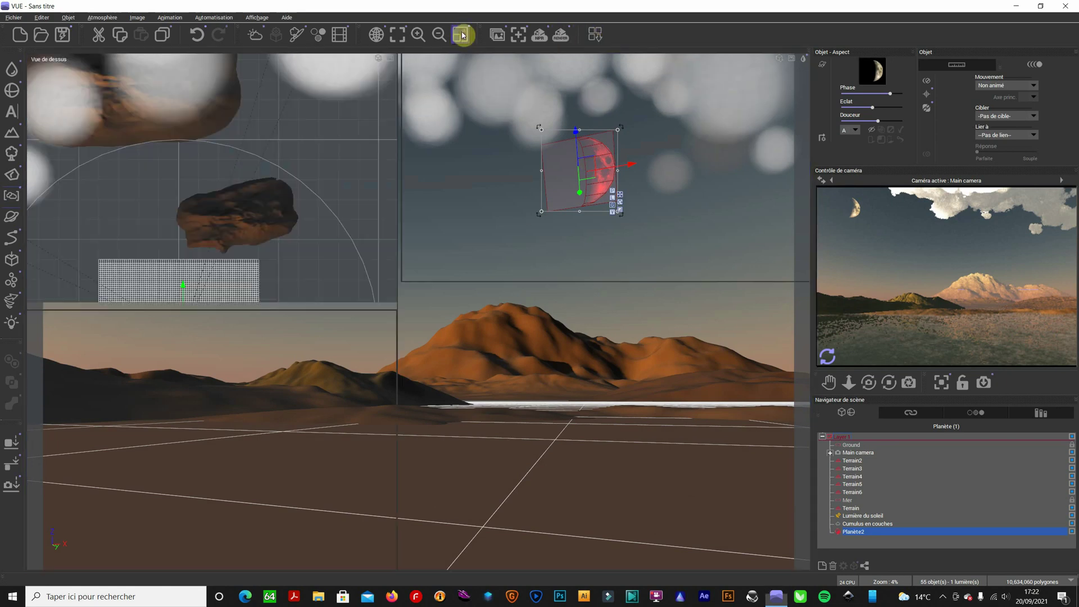
left_click(295, 179)
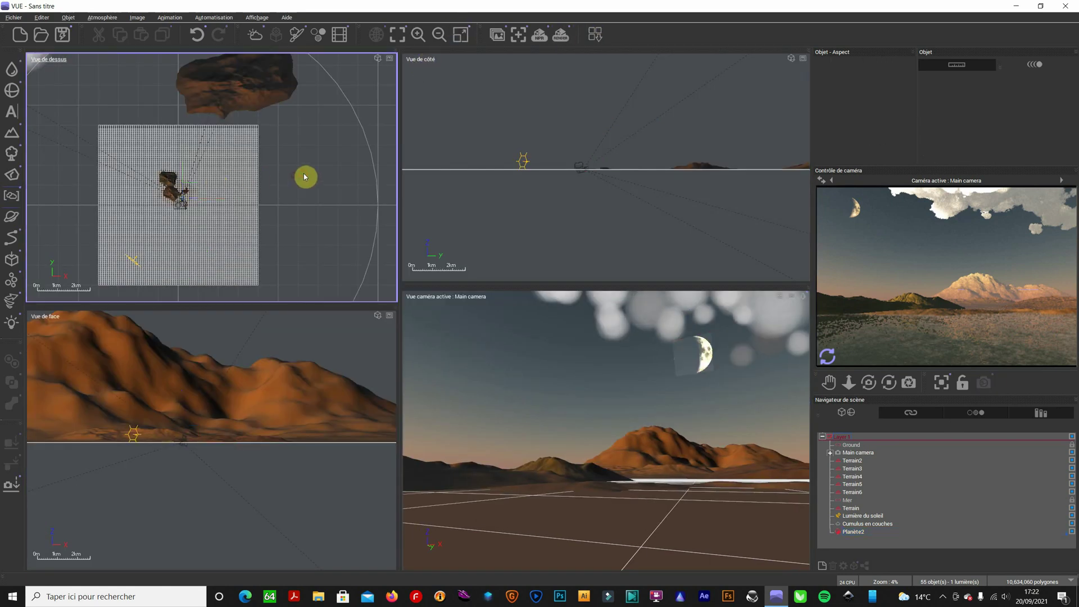
left_click(459, 35)
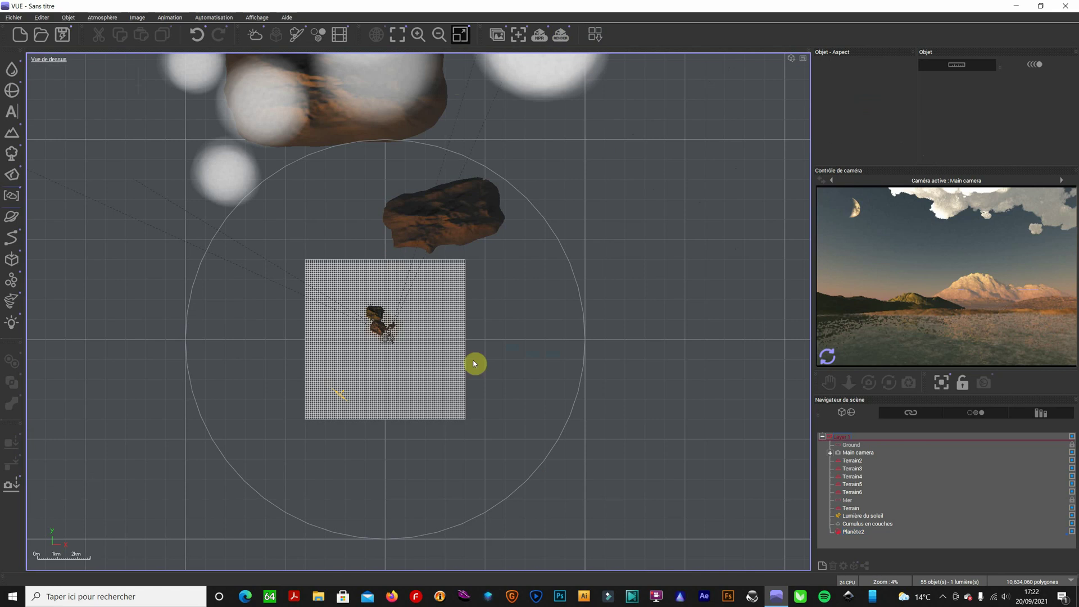
Step: Select Planète2, move it up and to the left in the top view, far from the camera, and refresh the camera preview
left_click(855, 531)
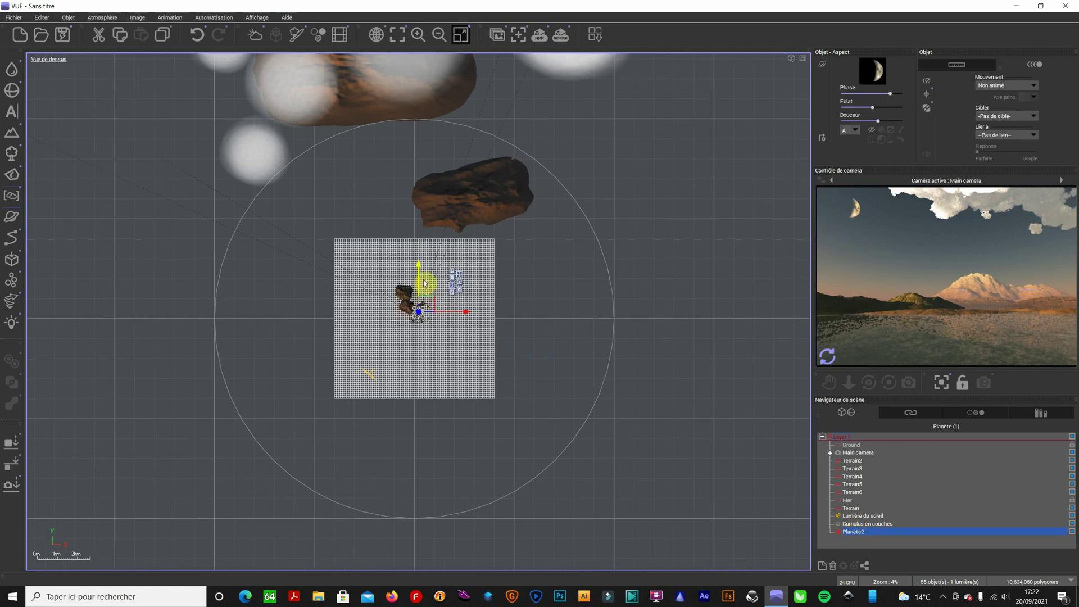
left_click_drag(417, 276, 198, 105)
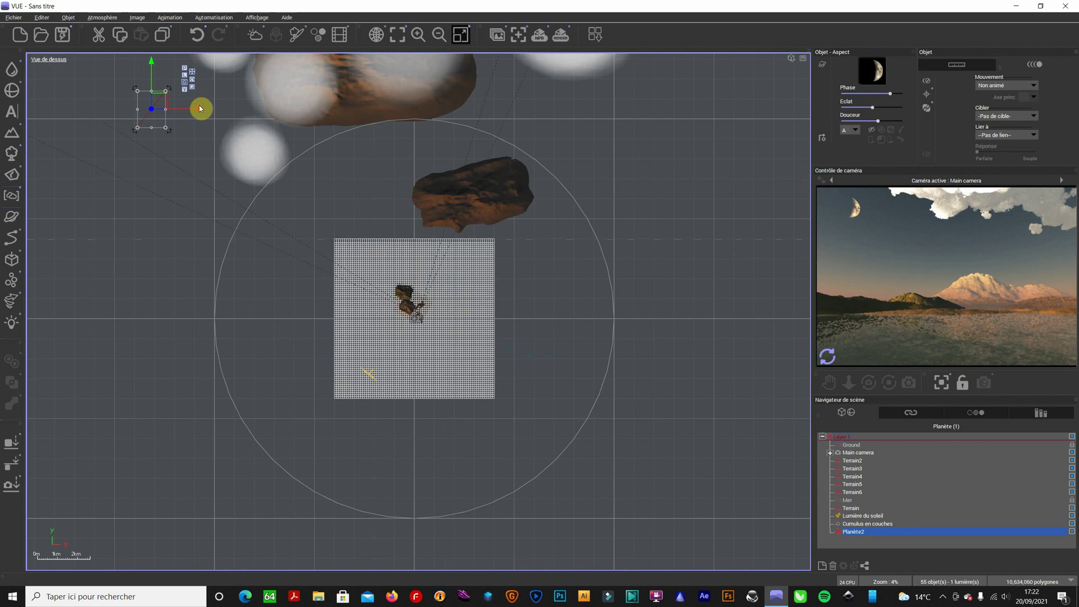
left_click(828, 362)
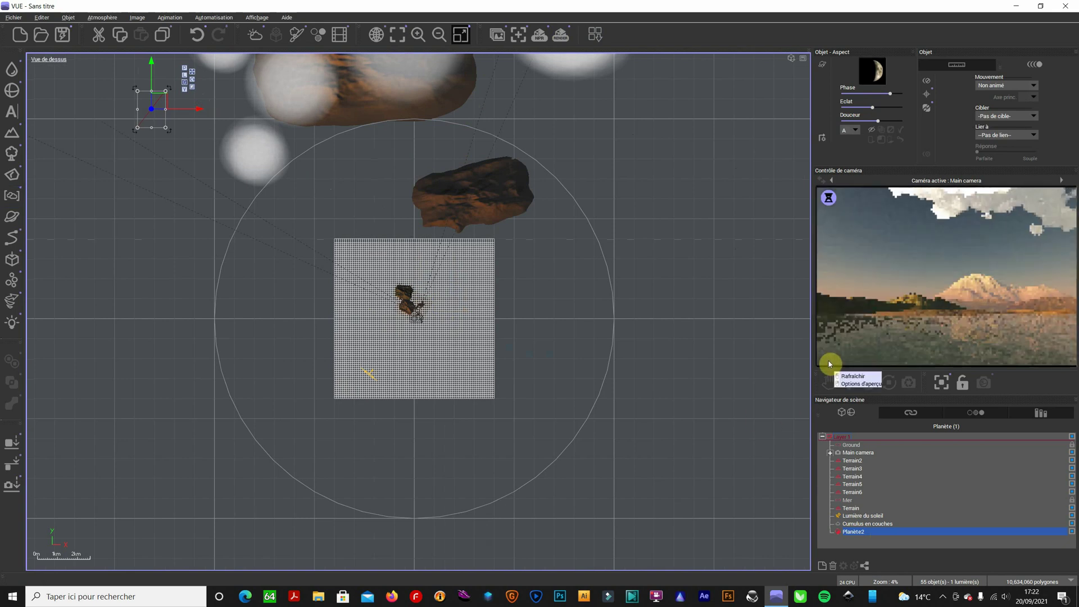
Step: Raise the planet high above the mountain in the front view and refresh the camera preview
left_click(461, 35)
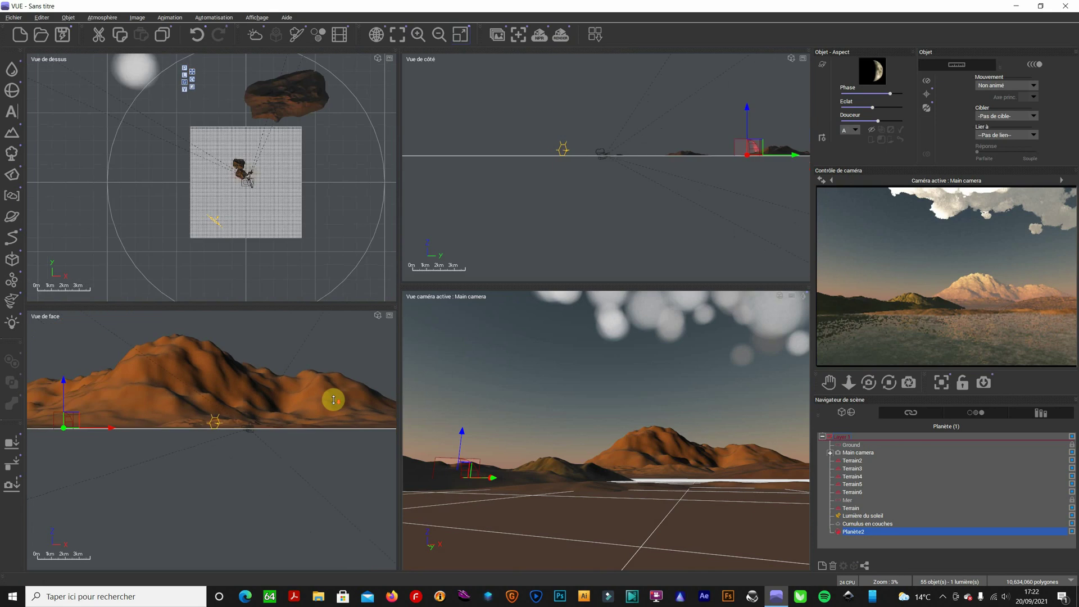
scroll(333, 399, "down", 3)
left_click(205, 387)
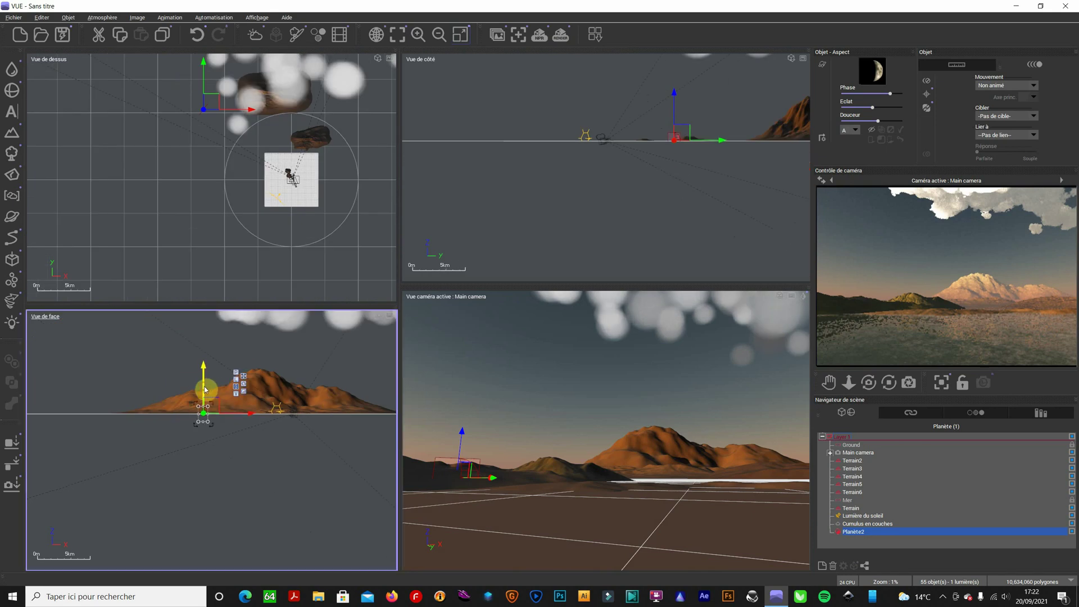
left_click_drag(205, 388, 216, 306)
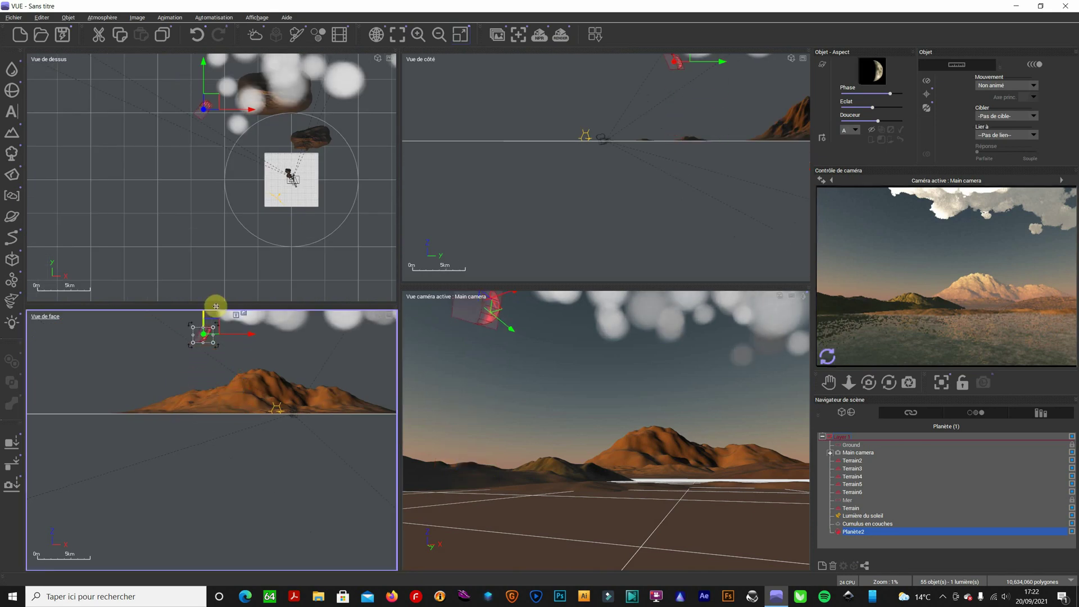
left_click(826, 356)
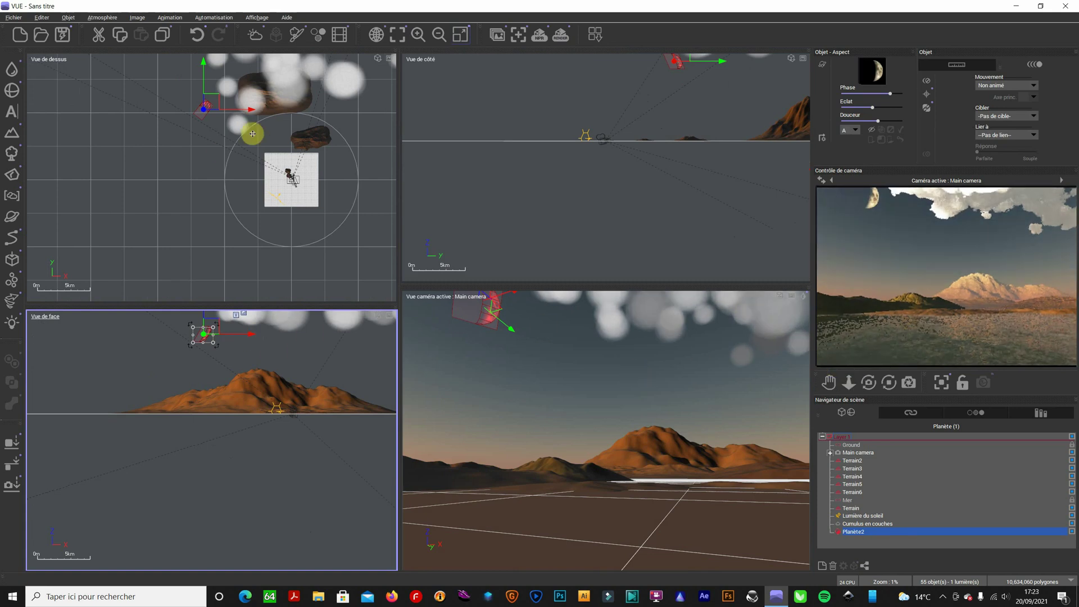
Step: Move the planet farther left and slightly back in the top view, and raise it a little in the front view
left_click_drag(245, 108, 207, 115)
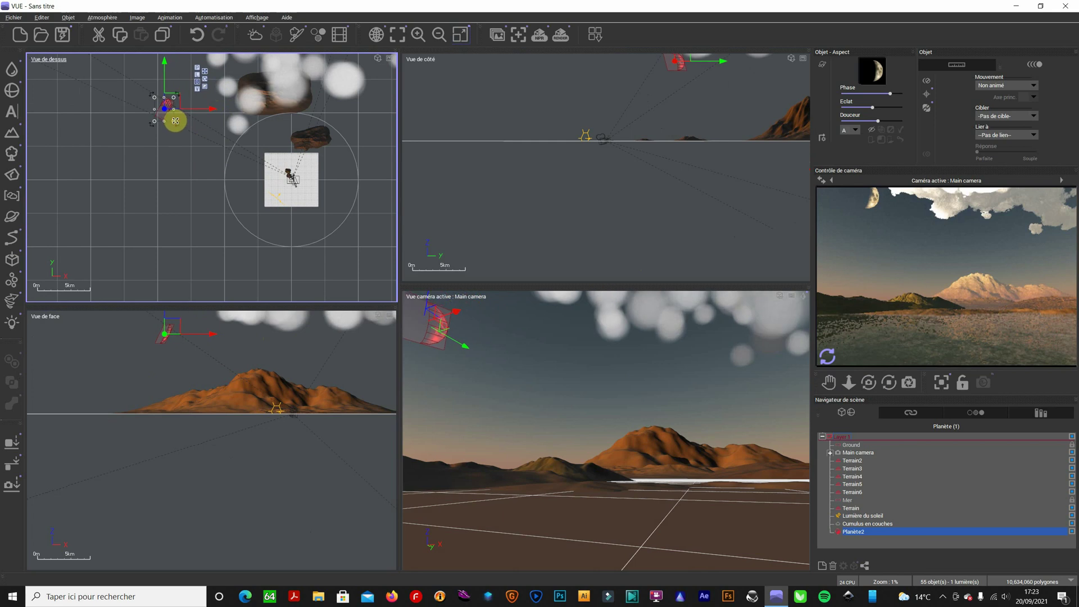
left_click_drag(174, 119, 170, 106)
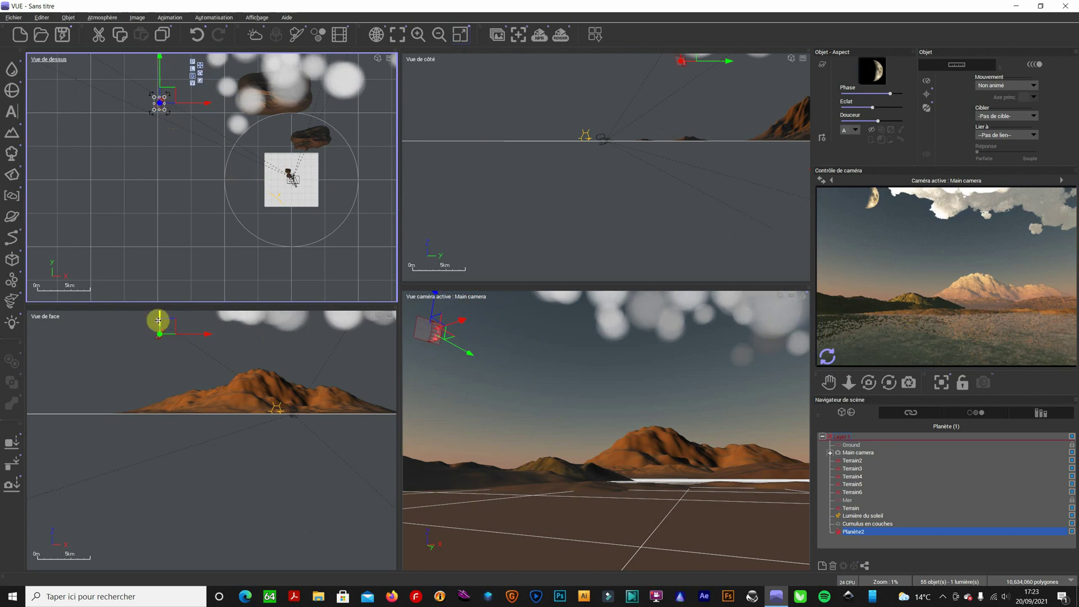
left_click_drag(158, 320, 162, 313)
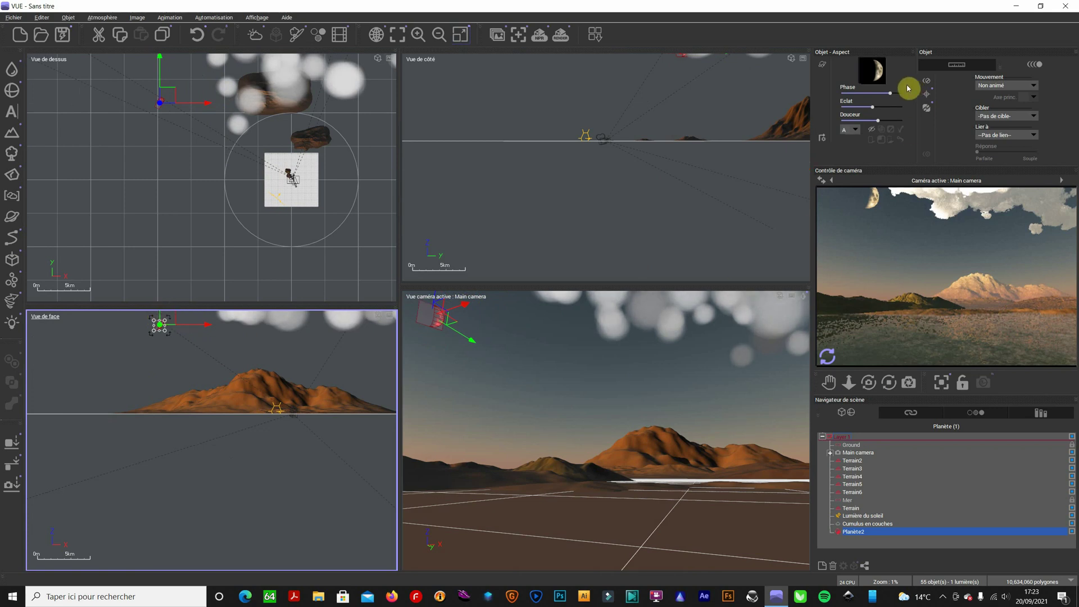
Step: Render the main camera view without stacking the result, and accept the post-render options unchanged
left_click(793, 296)
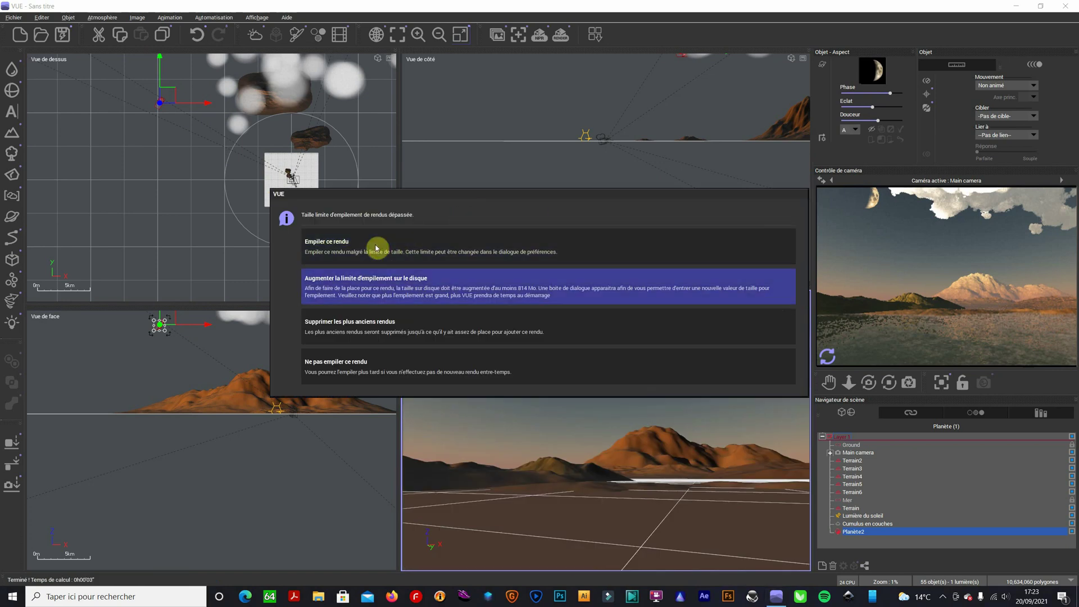
left_click(386, 372)
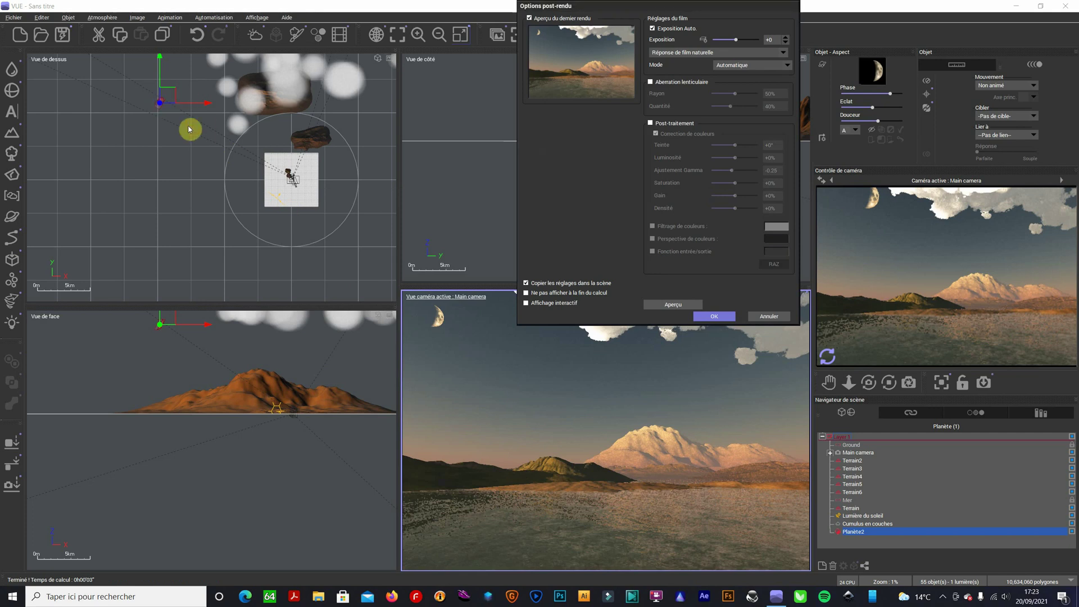
left_click(712, 316)
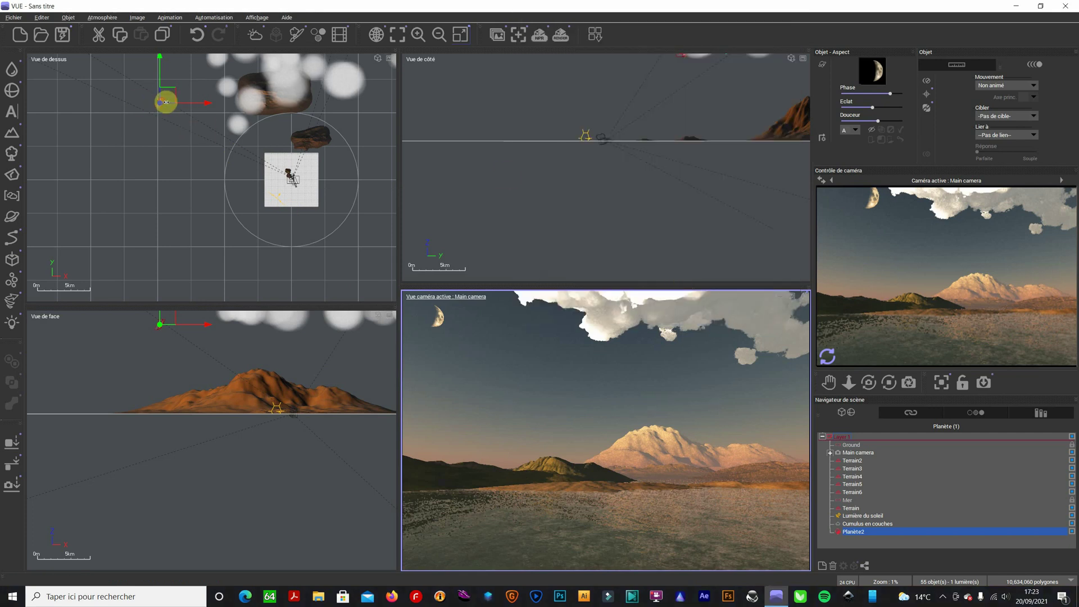
left_click(166, 102)
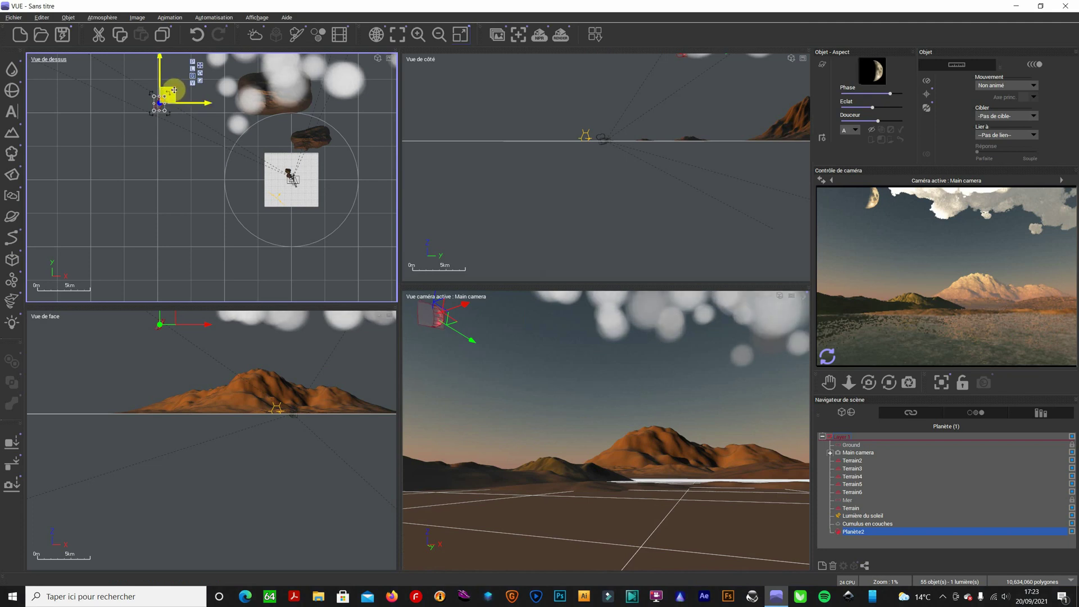
mouse_move(171, 86)
left_mouse_down()
mouse_move(175, 103)
mouse_move(175, 67)
left_mouse_up()
scroll(156, 113, "up", 4)
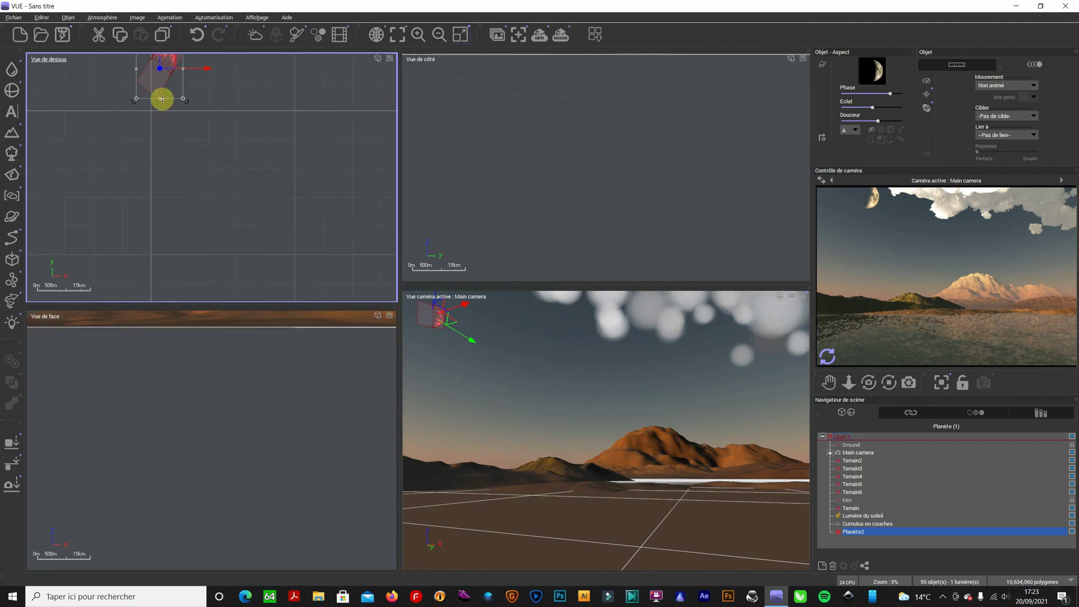
left_click(472, 140)
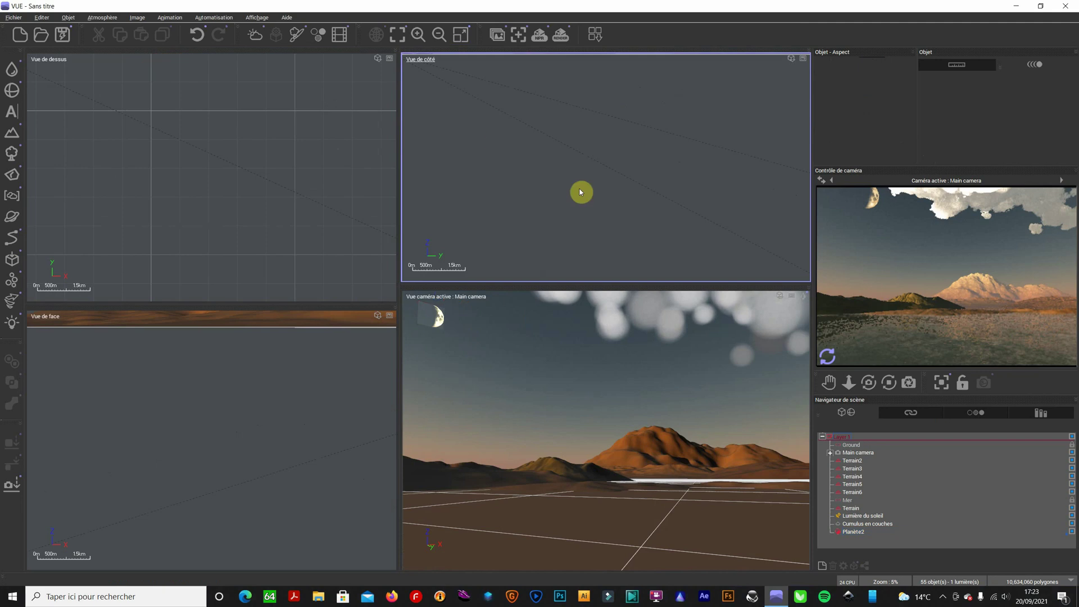
scroll(715, 222, "down", 2)
scroll(679, 163, "down", 3)
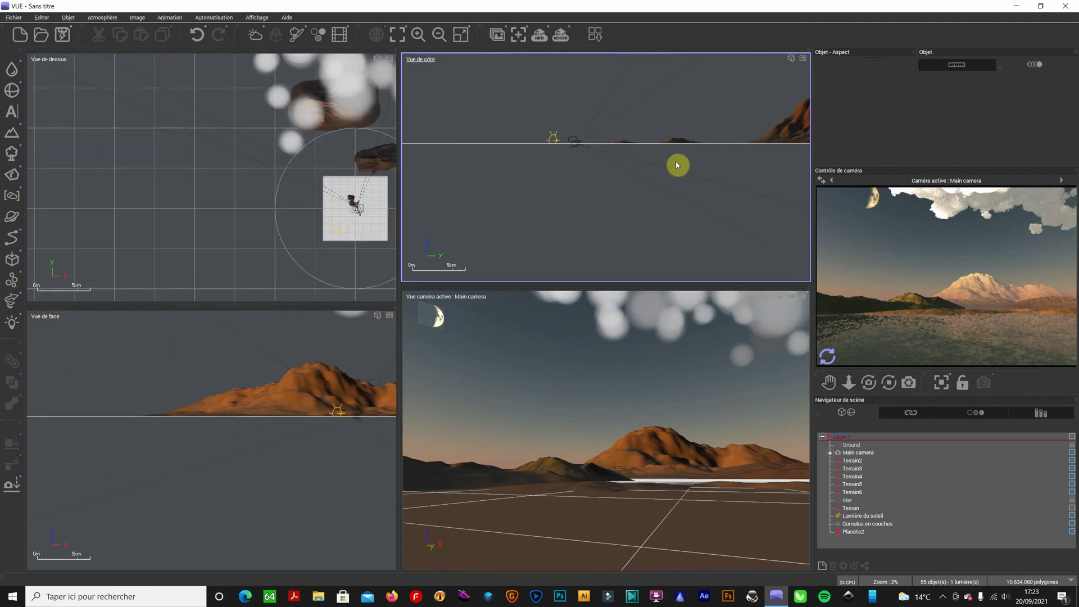
scroll(798, 135, "down", 2)
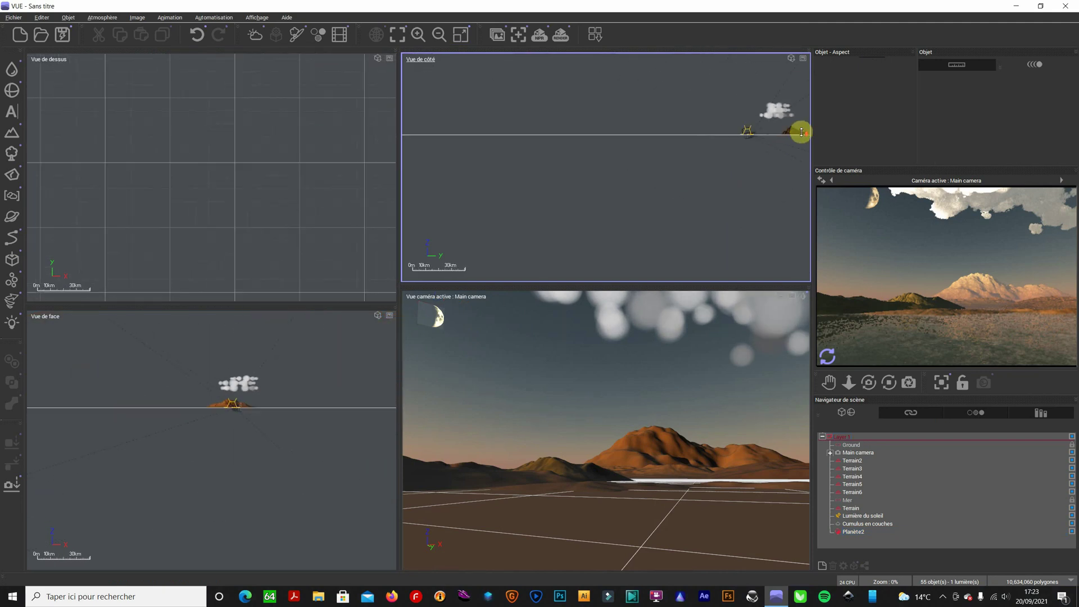
scroll(187, 171, "up", 1)
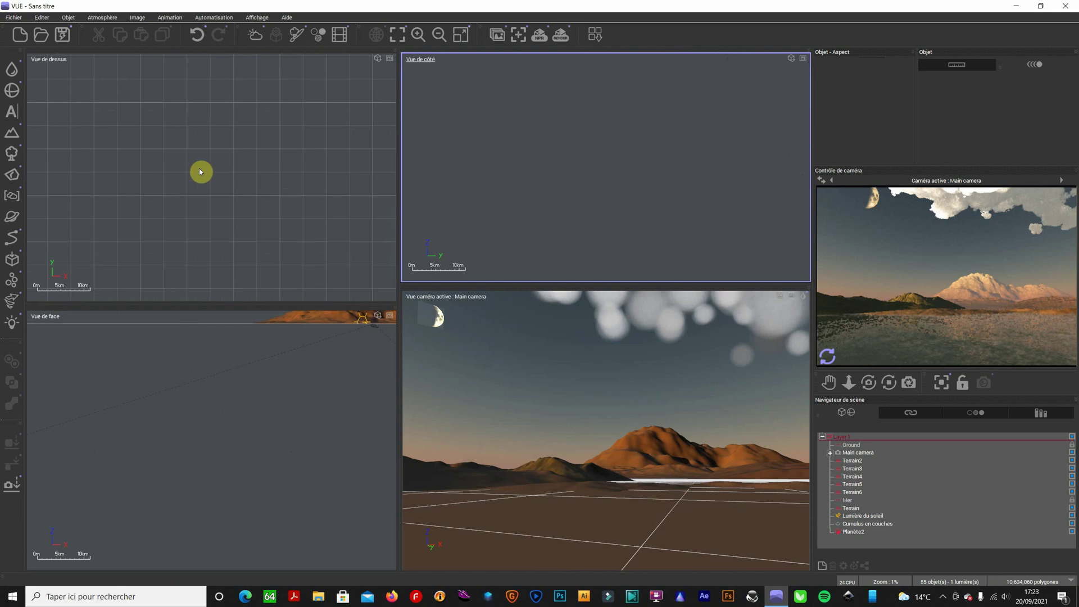
scroll(268, 174, "up", 1)
Step: Reselect Planète2 and rotate it slightly in the side and front views
left_click(852, 532)
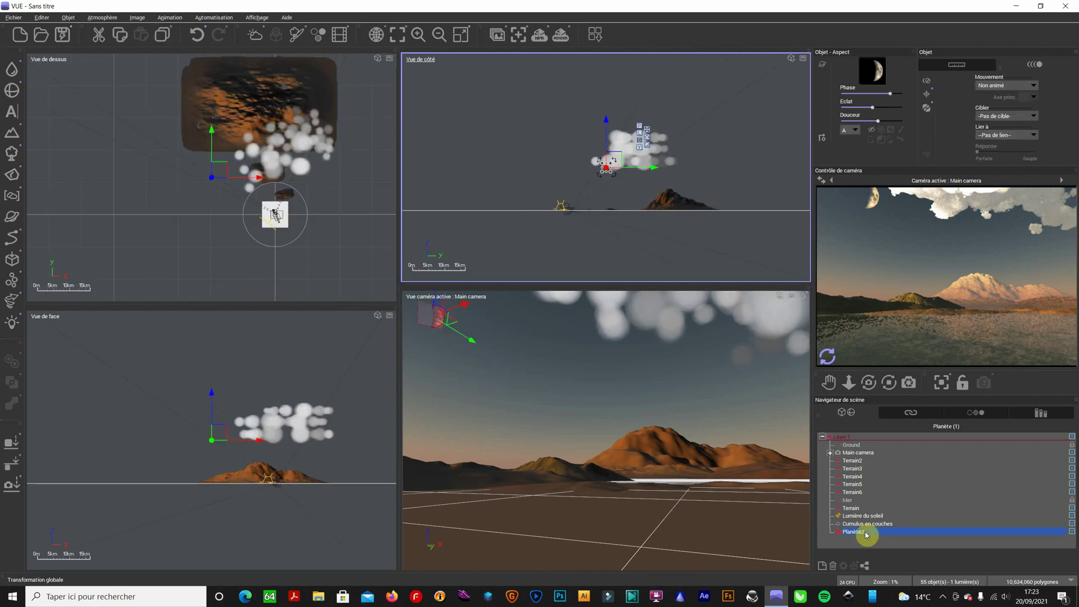
scroll(217, 178, "up", 5)
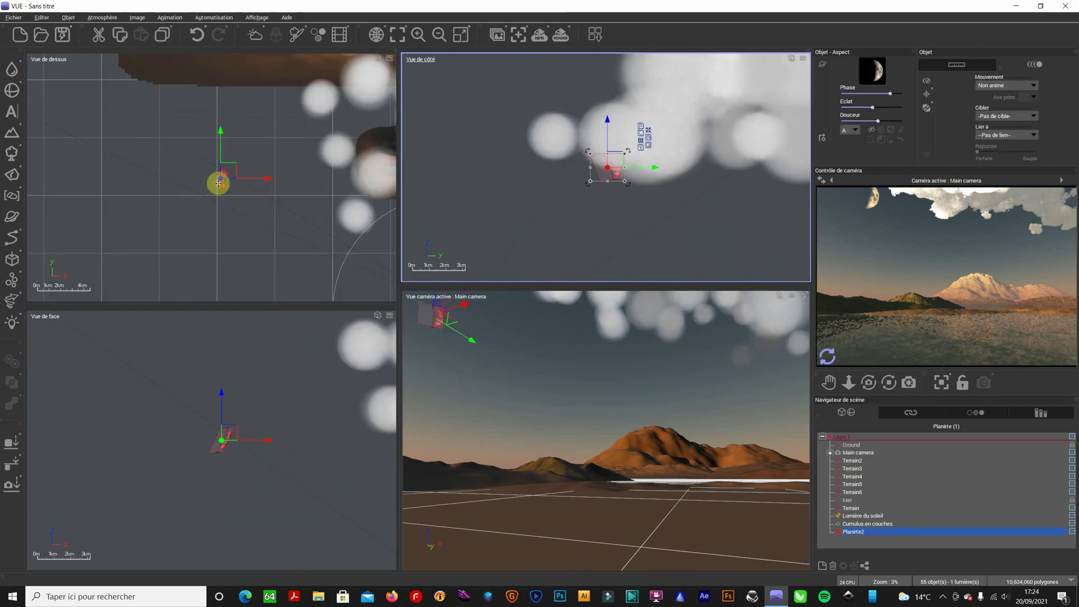
scroll(228, 183, "up", 2)
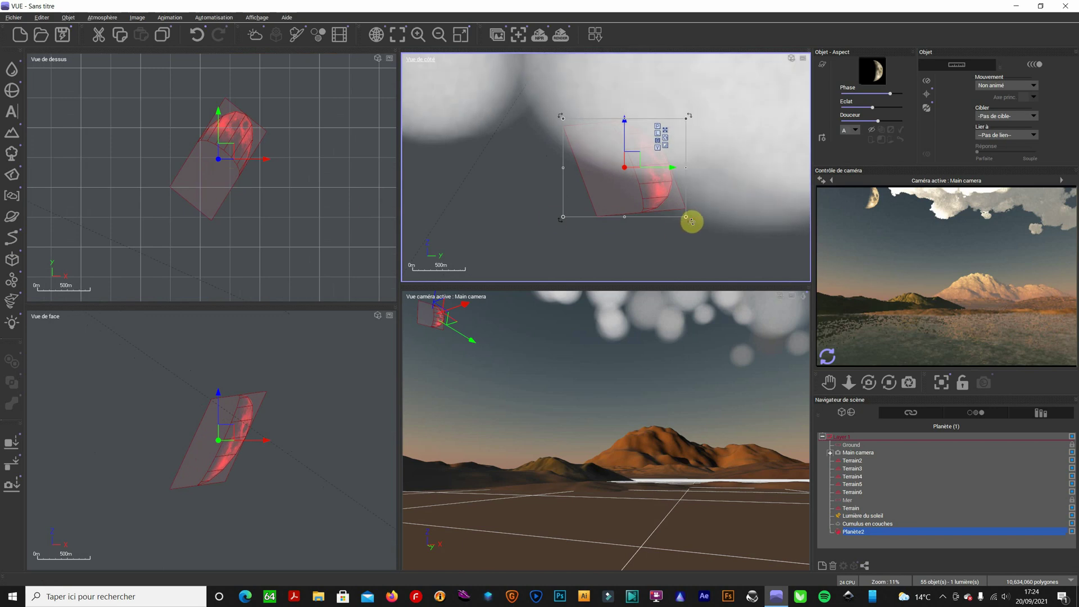
left_click_drag(691, 222, 668, 238)
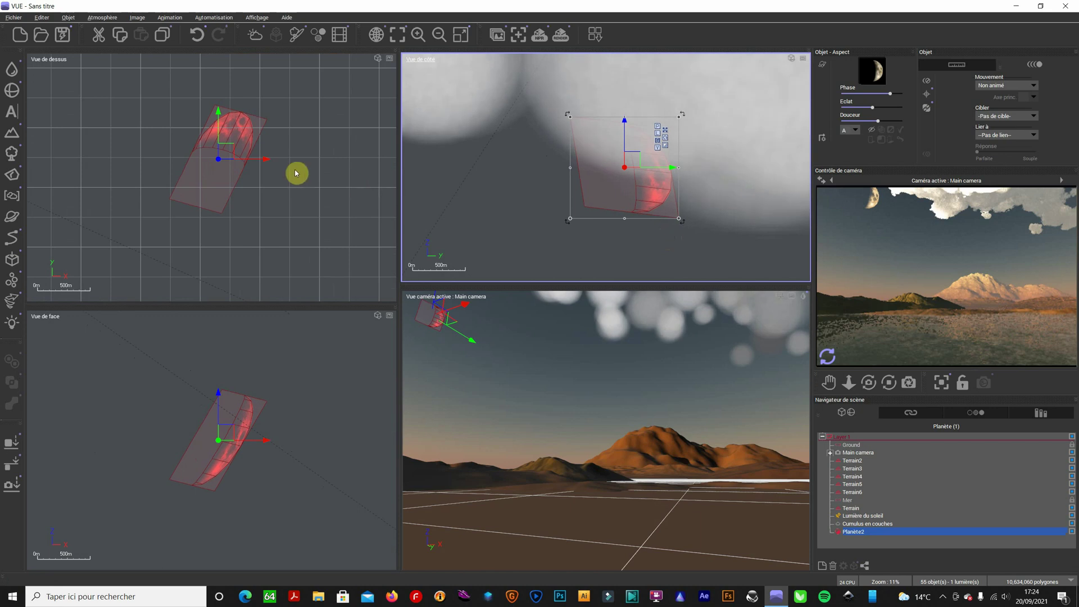
left_click(255, 140)
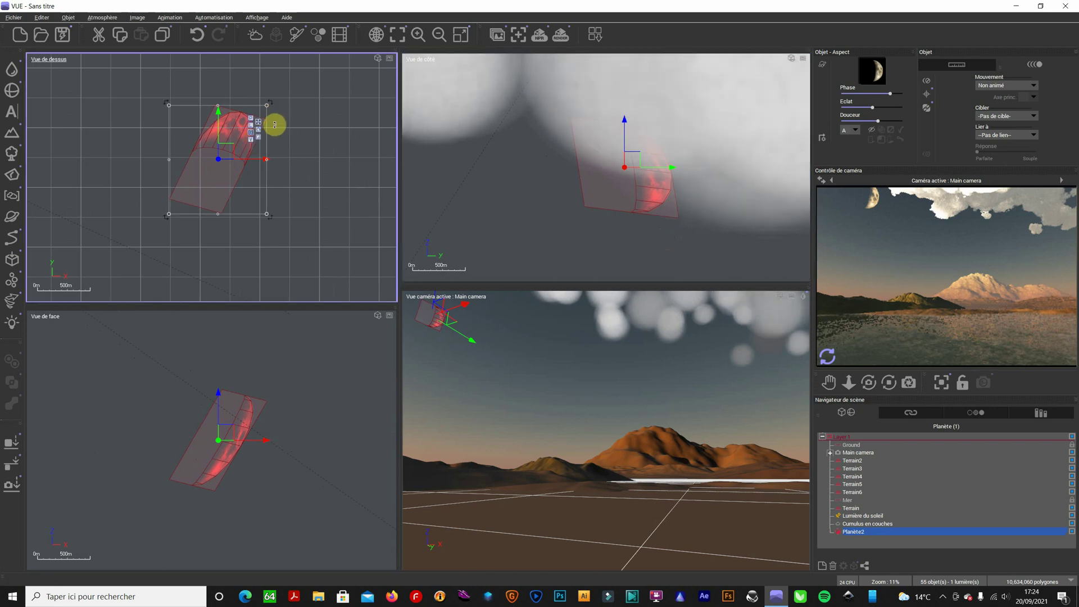
left_click(274, 395)
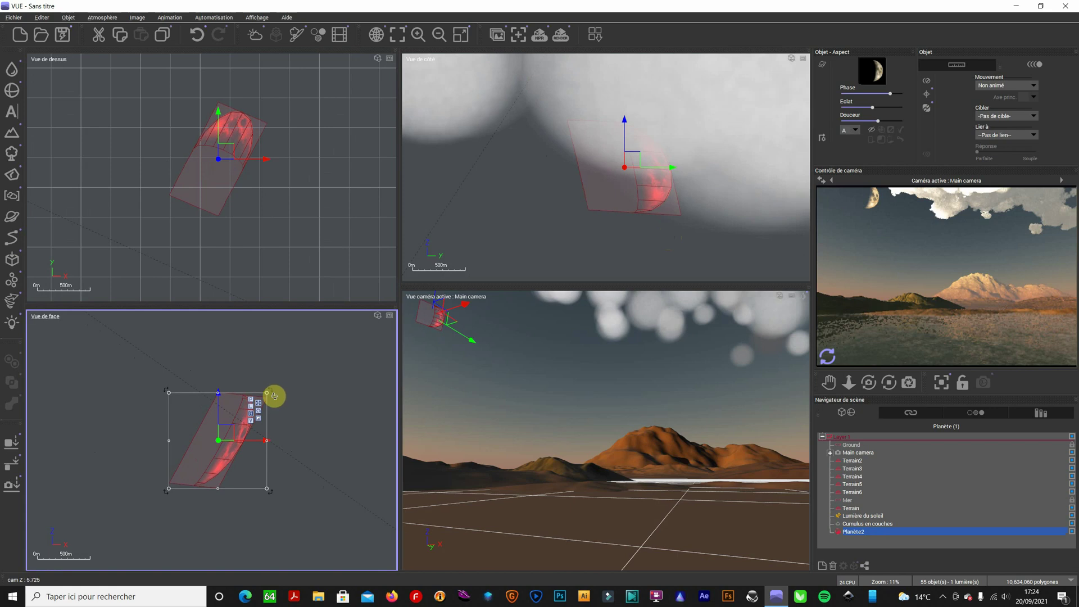
mouse_move(273, 395)
left_mouse_down()
mouse_move(258, 359)
mouse_move(258, 404)
left_mouse_up()
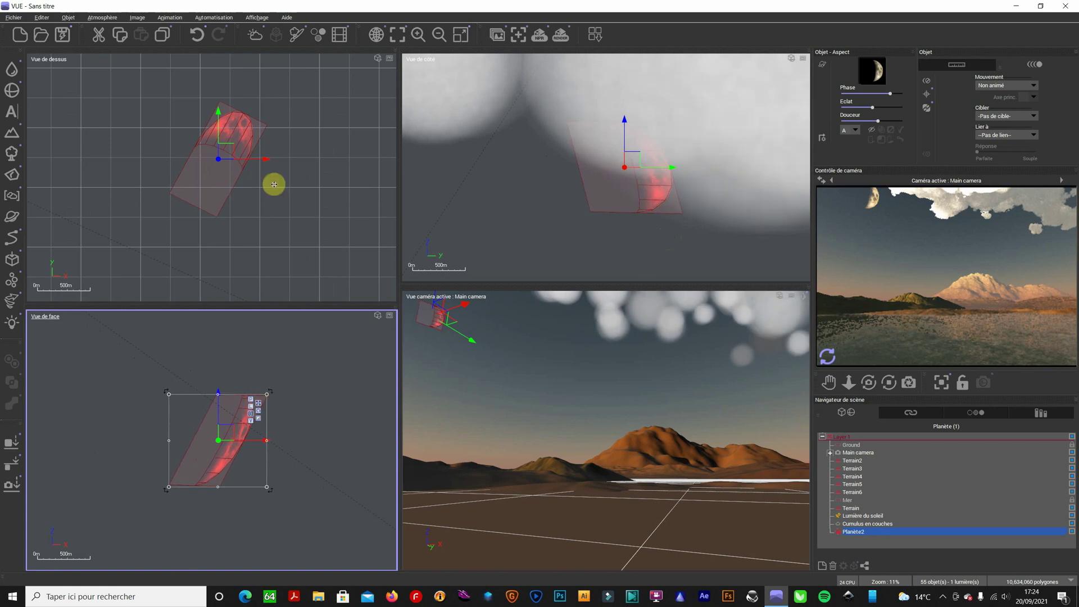
Step: Rotate the planet a few degrees back the opposite way in the side view
left_click(220, 212)
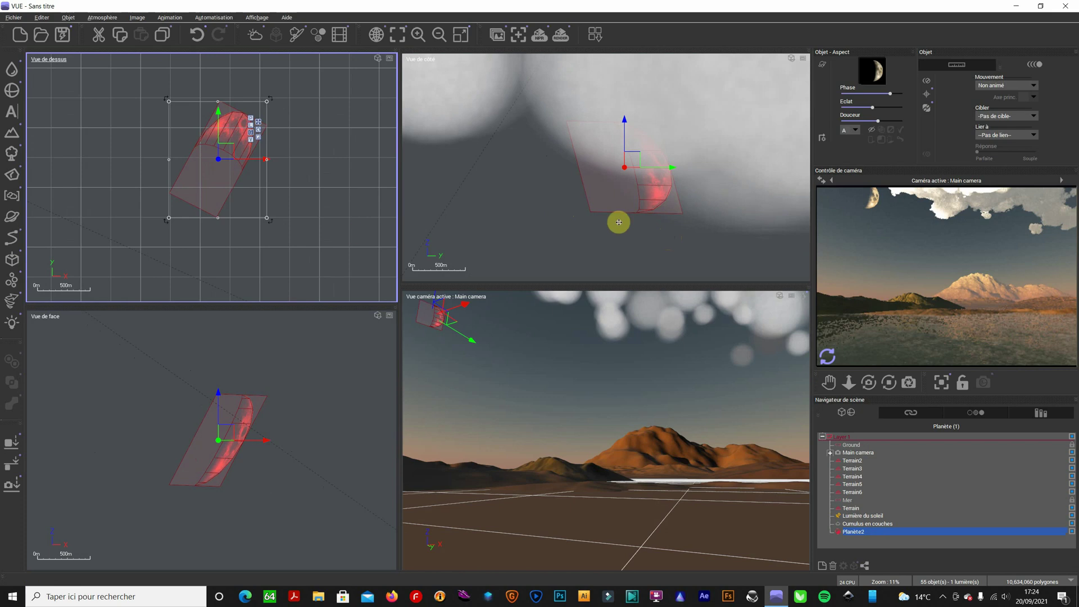
left_click(679, 214)
left_click_drag(685, 226, 698, 209)
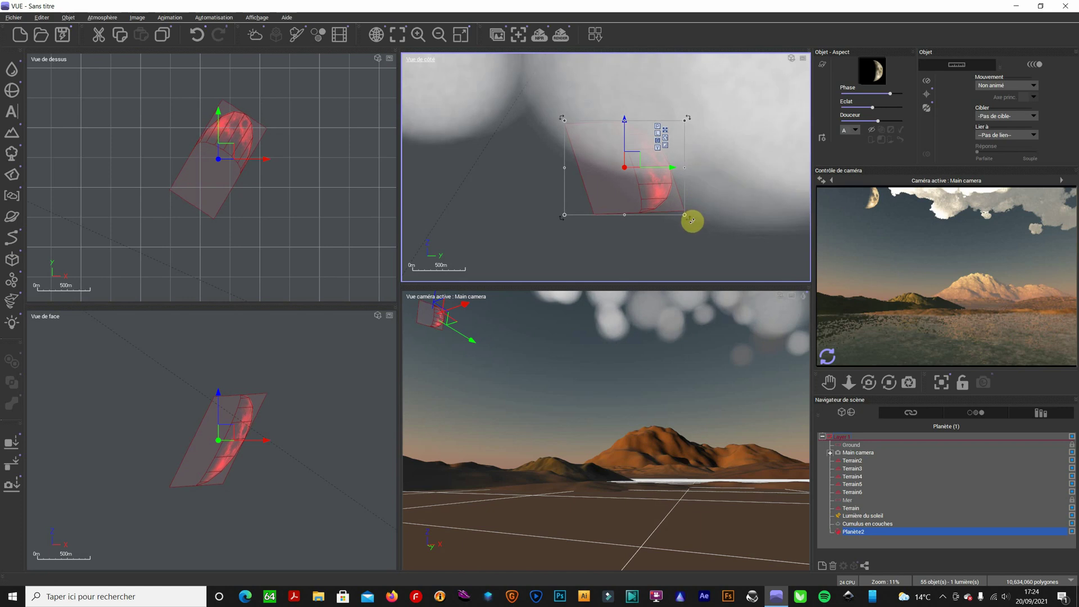
left_click_drag(696, 224, 701, 218)
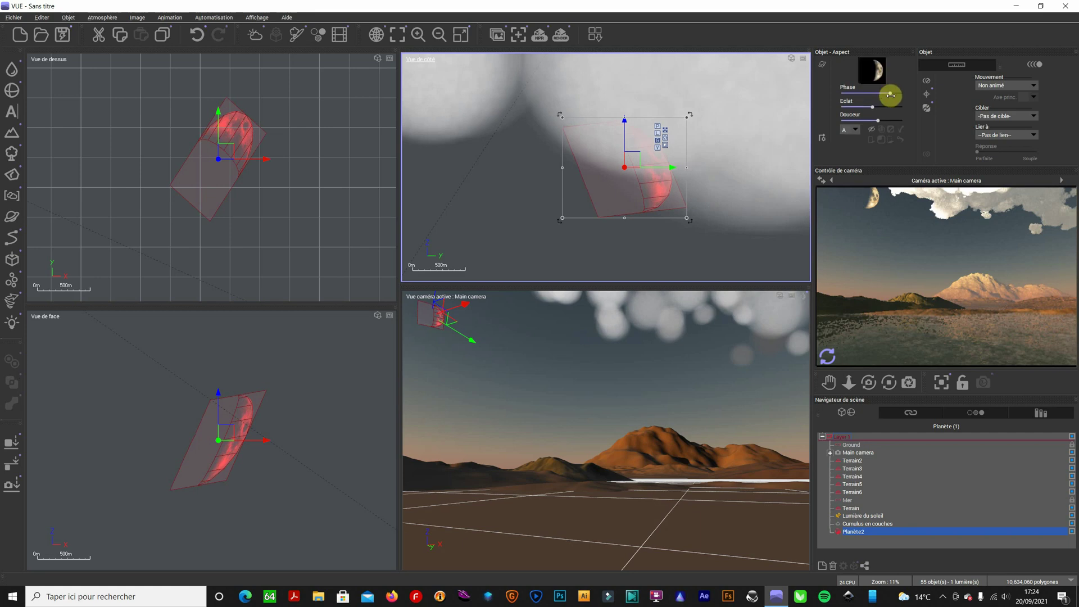
Step: Lower the planet's brightness and softness to near minimum, set its phase to roughly half-lit, and refresh the camera preview
left_click_drag(878, 95, 874, 94)
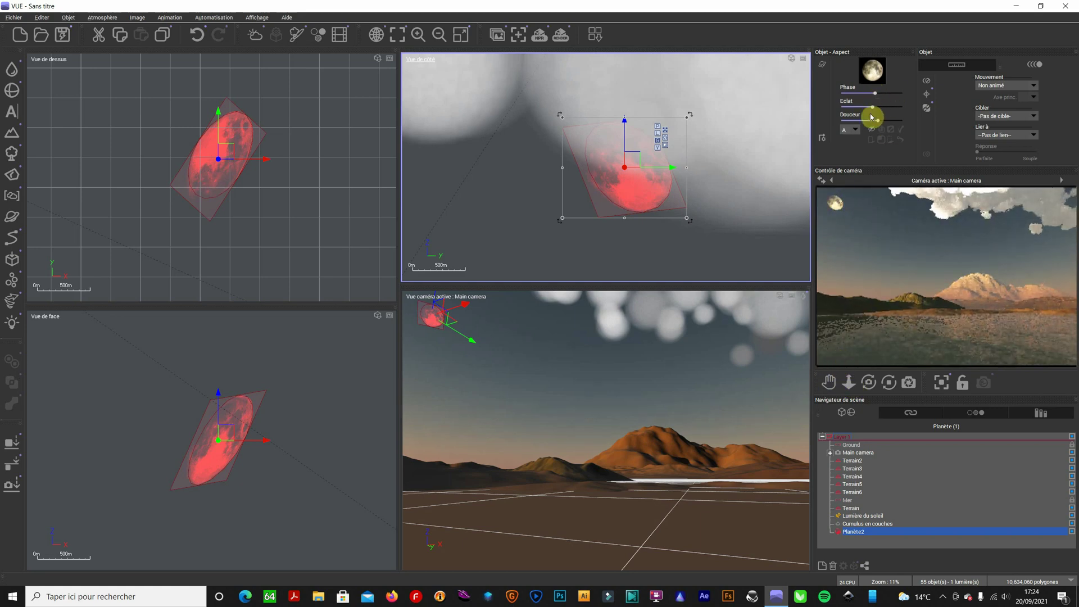
left_click_drag(854, 106, 869, 121)
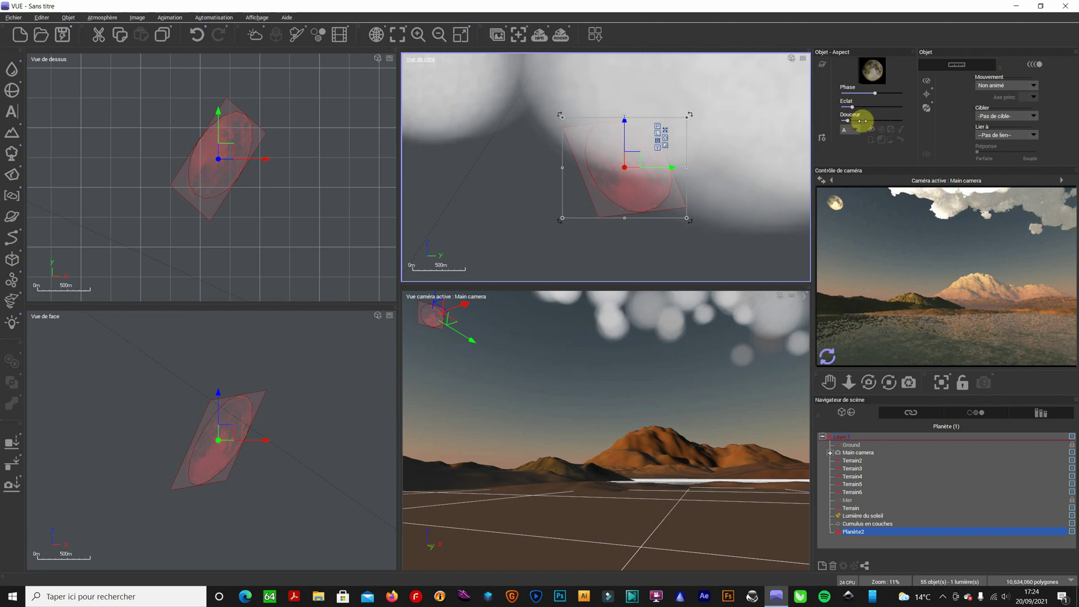
left_click_drag(889, 93, 888, 93)
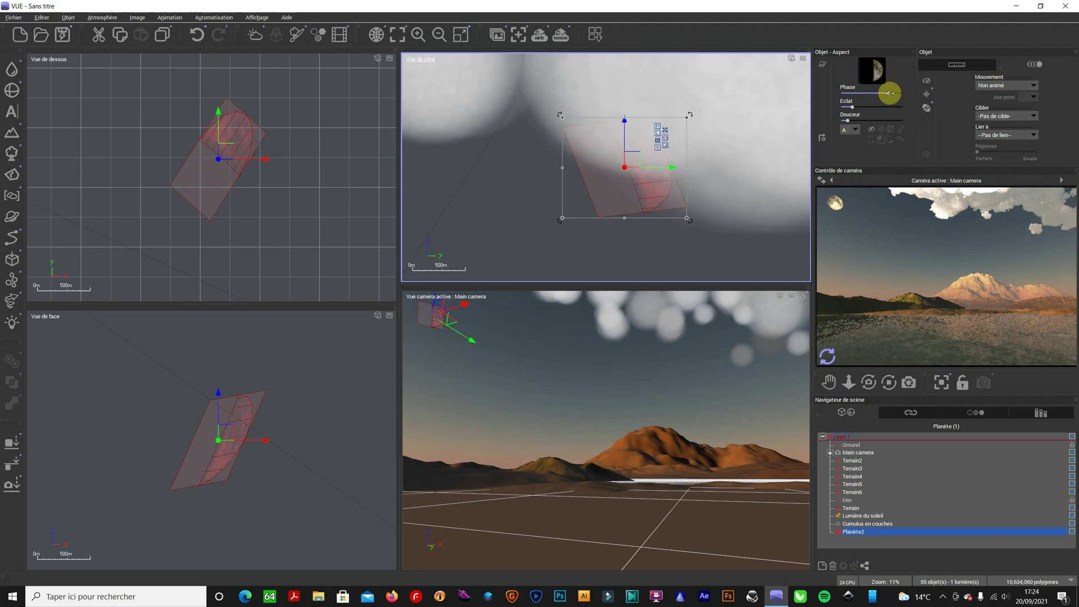
left_click(827, 356)
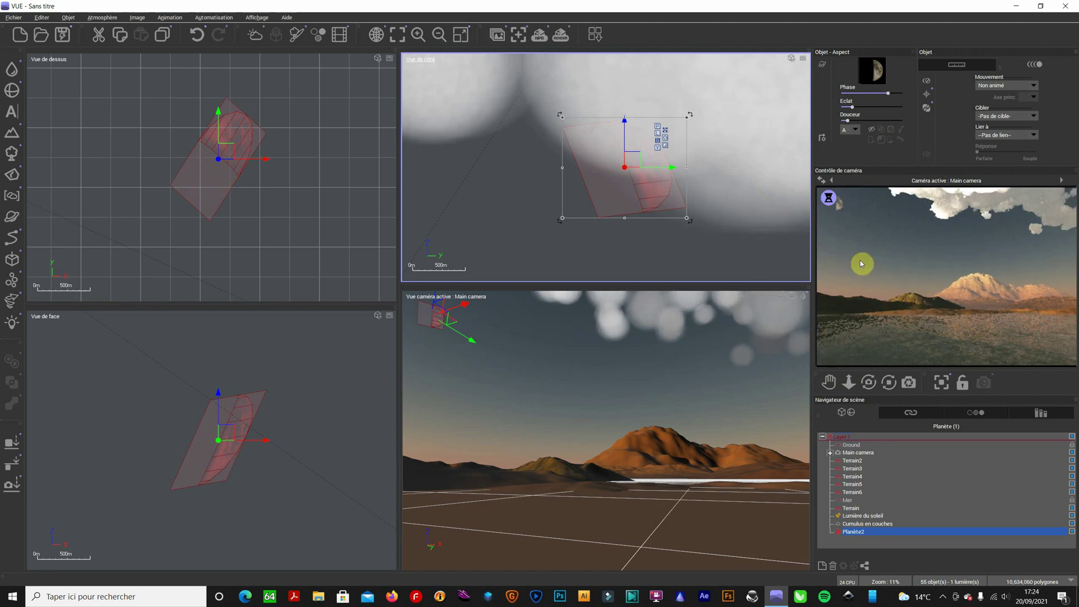
right_click(884, 253)
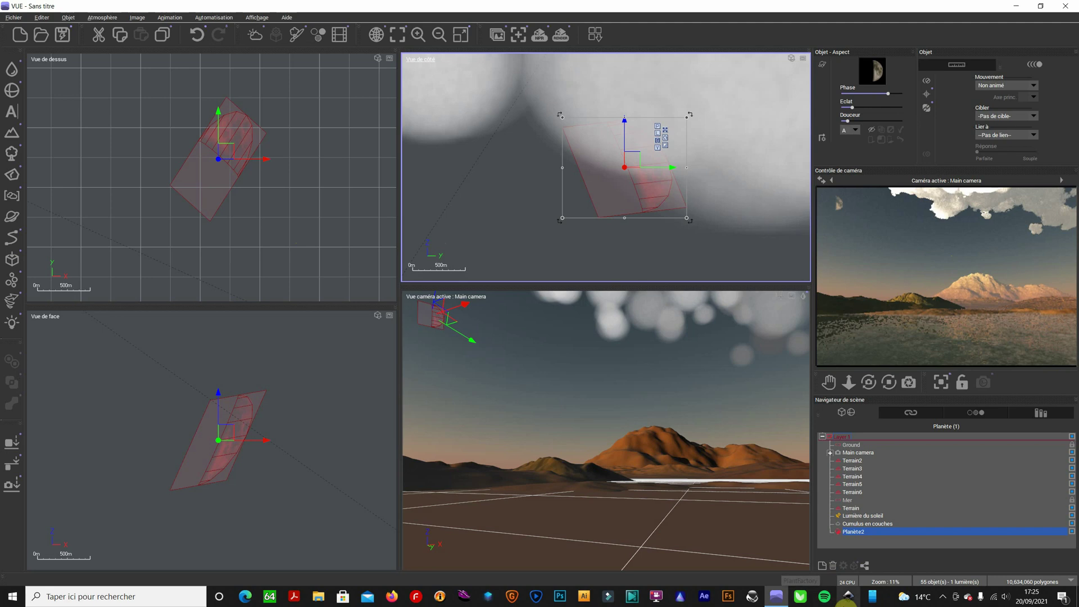
Step: Configure the render options with the predefined Ultra quality and off-screen rendering (Rendu hors champ) as the destination
left_click(562, 37)
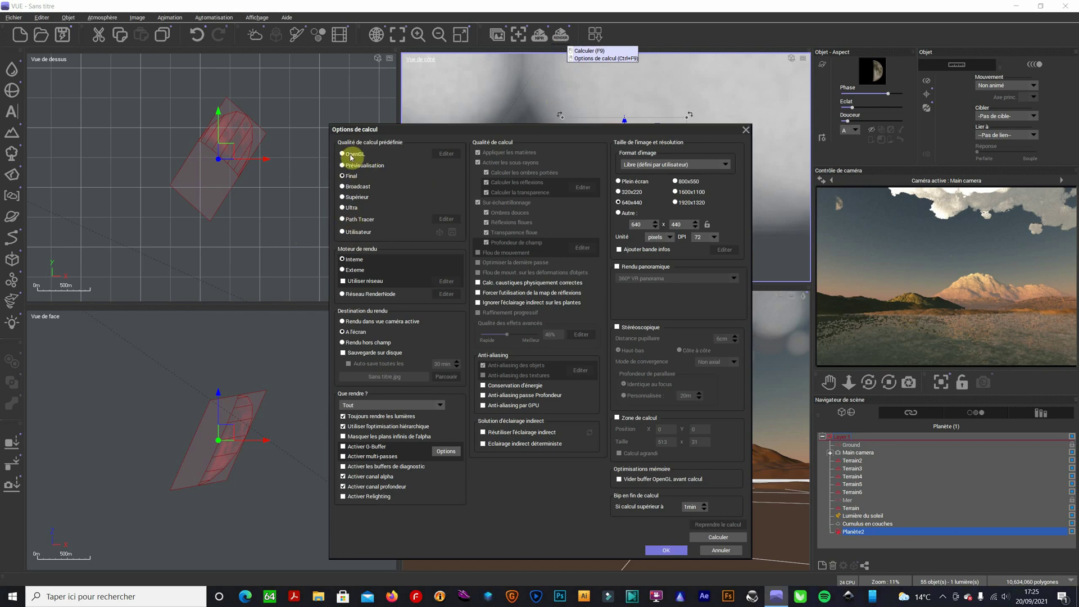
left_click(343, 208)
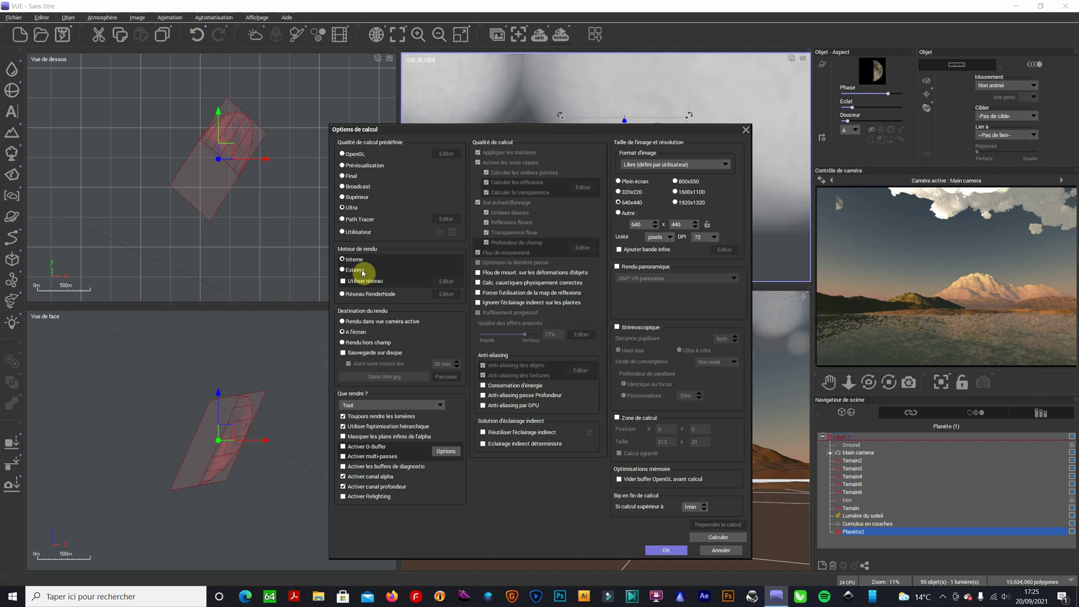
left_click(343, 342)
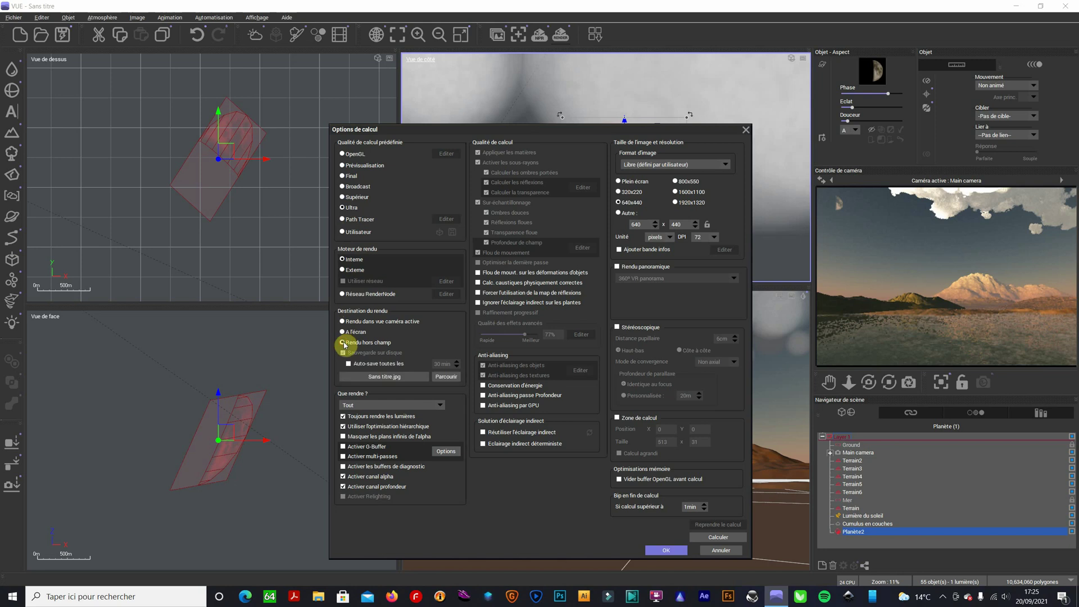
Step: Browse for the render's output location and open the Test Eon Vue folder on the desktop
left_click(446, 377)
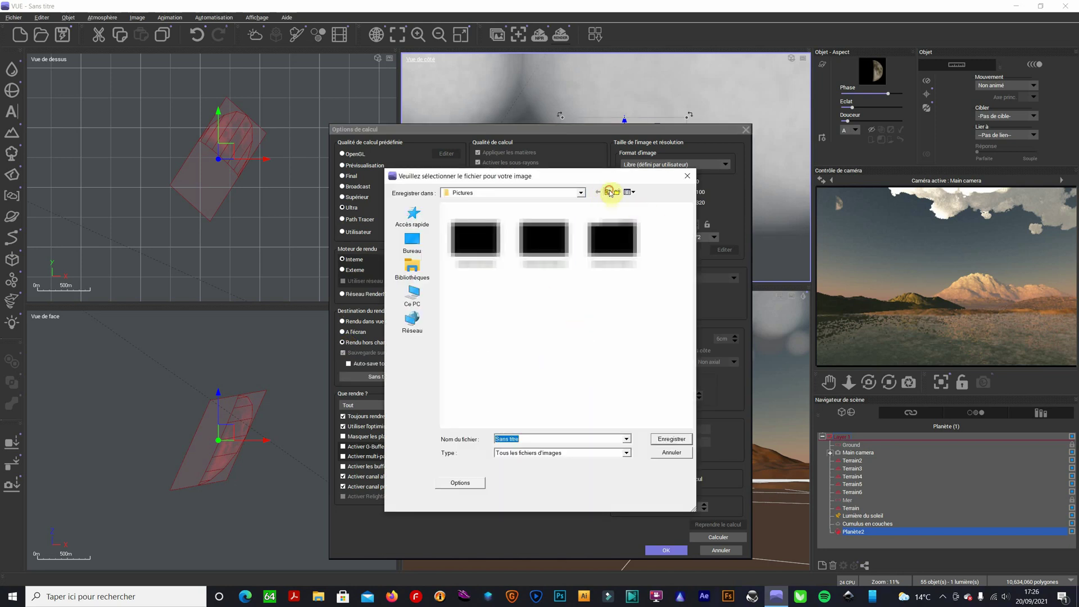
left_click(607, 192)
left_click(581, 192)
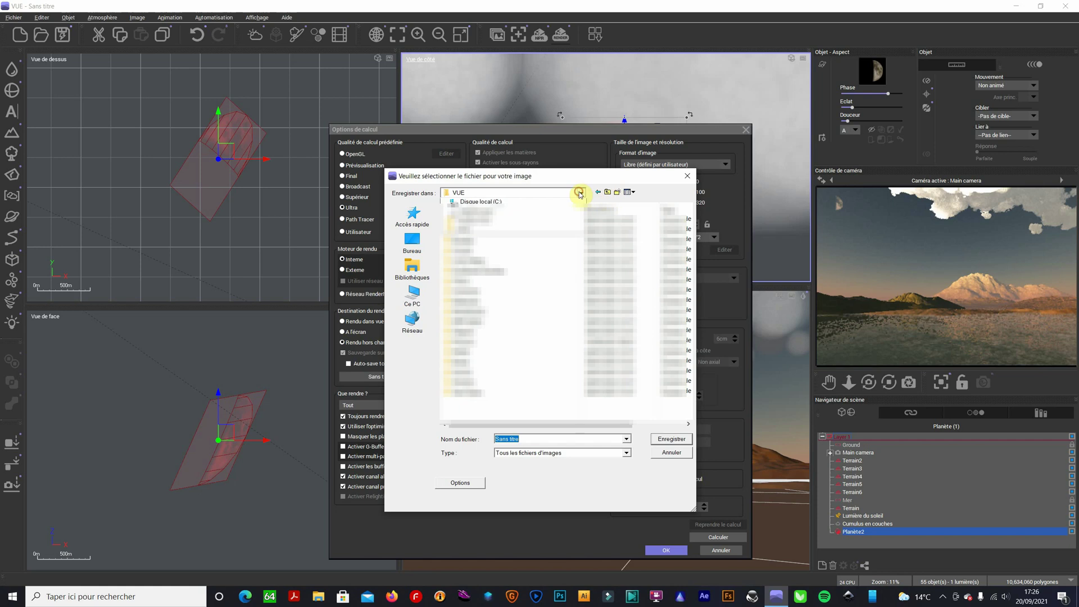
left_click(549, 212)
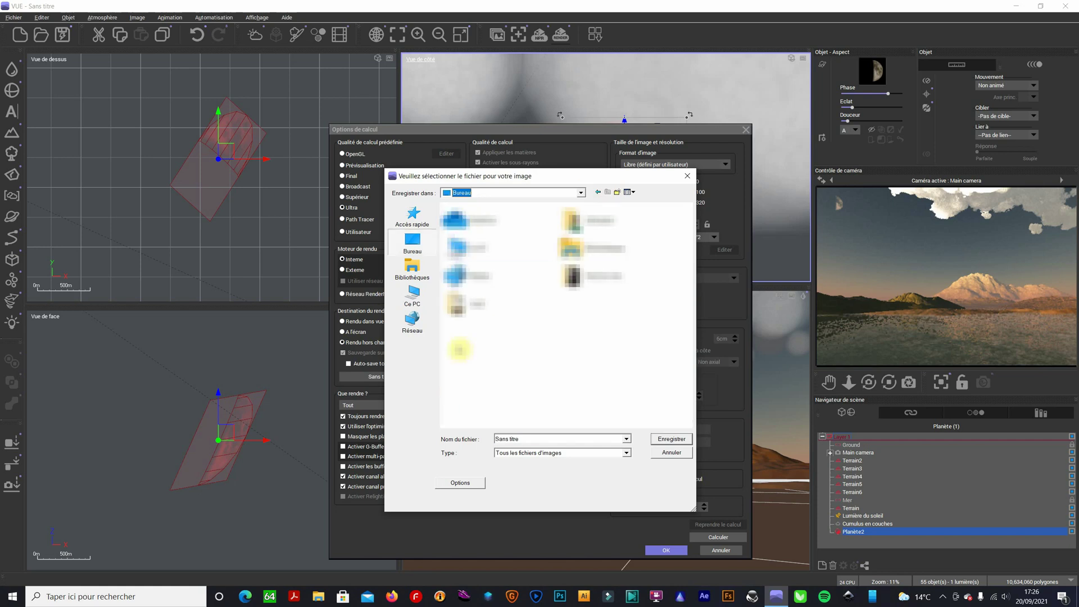
left_click(527, 438)
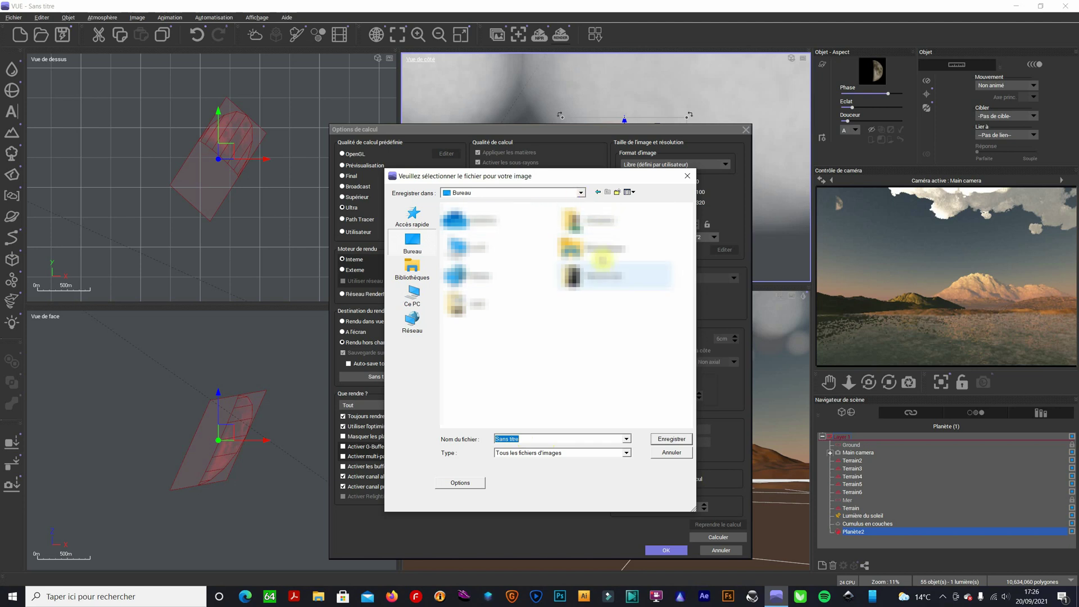
left_click(604, 279)
double_click(604, 278)
Step: Name the output image lac, choose the JPEG format, and save this file choice
left_click(532, 440)
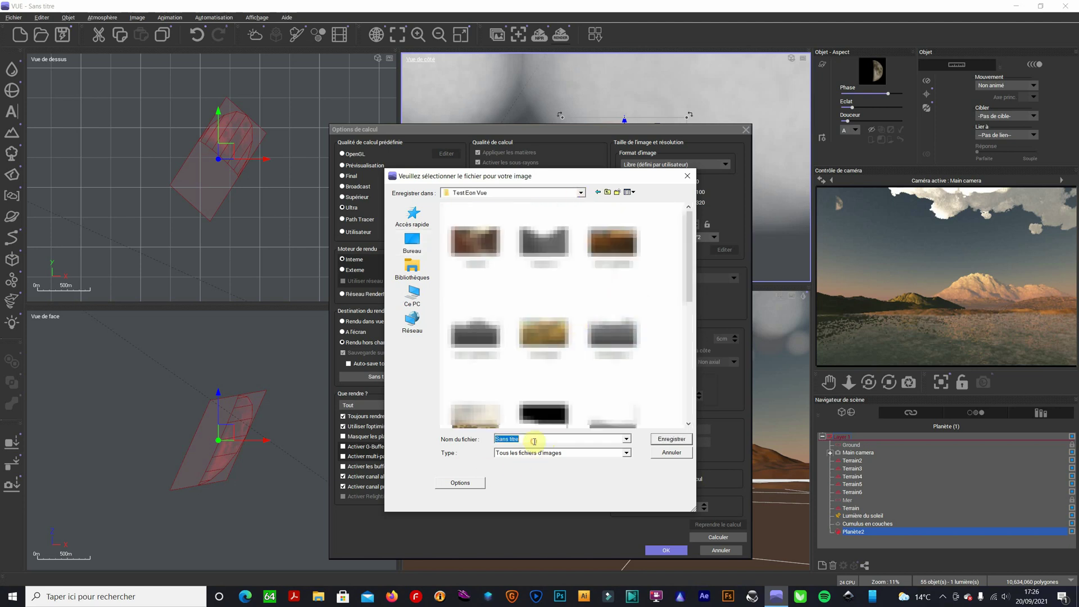
type("lac")
left_click(621, 454)
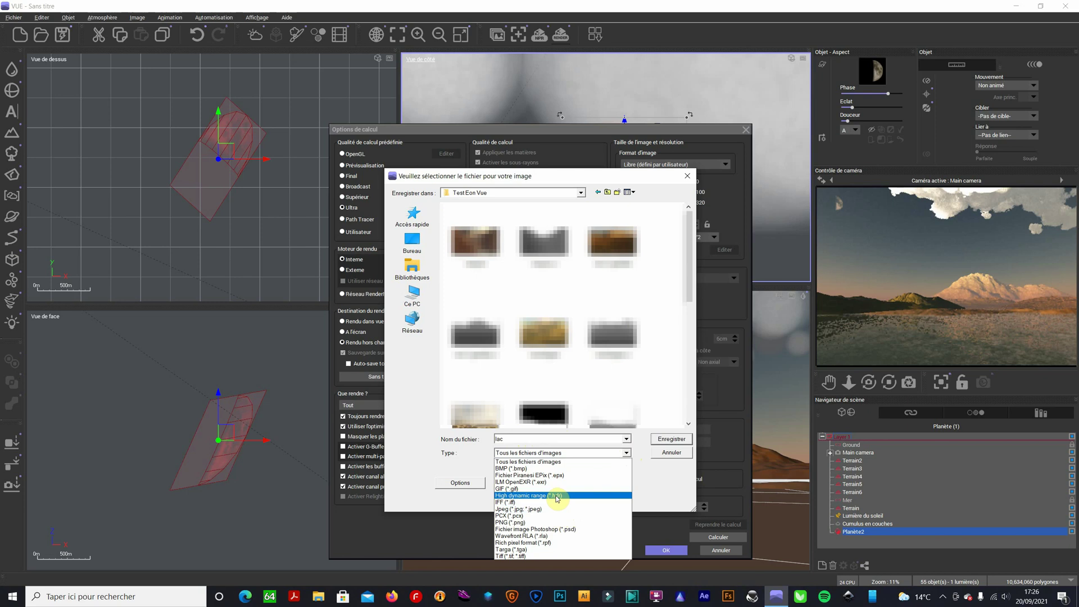
left_click(542, 509)
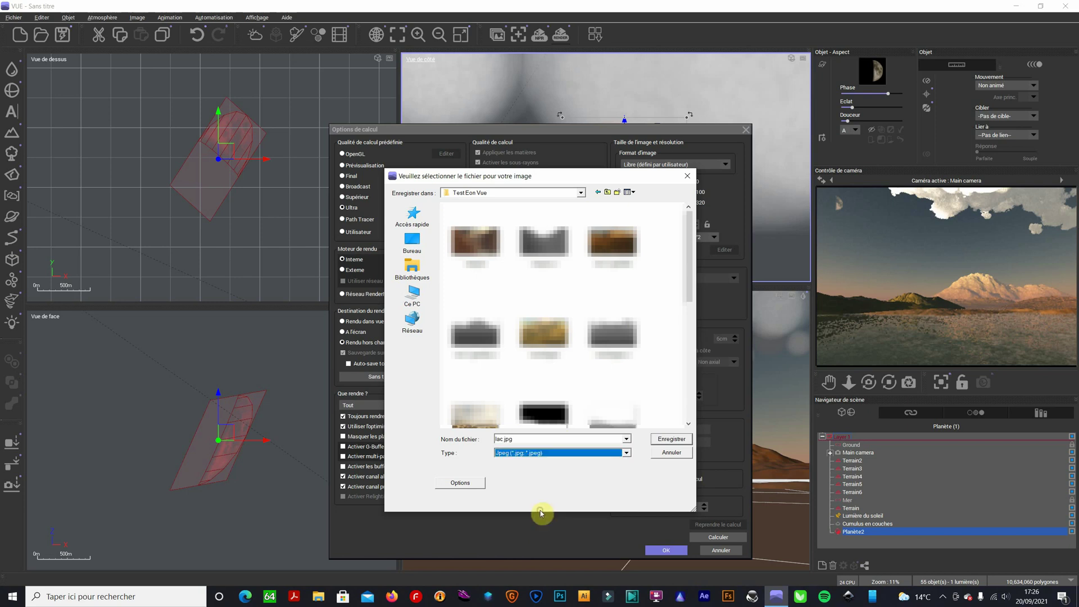
left_click(668, 441)
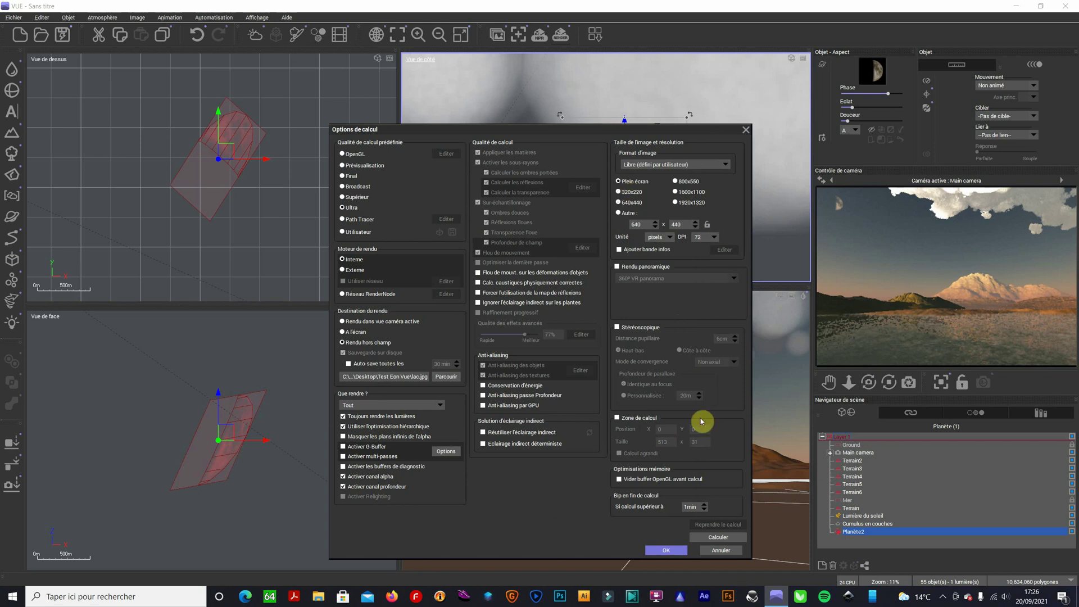
Step: Render the scene at full-screen (Plein écran) size, and switch to Photos to view the finished lac.jpg
left_click(718, 537)
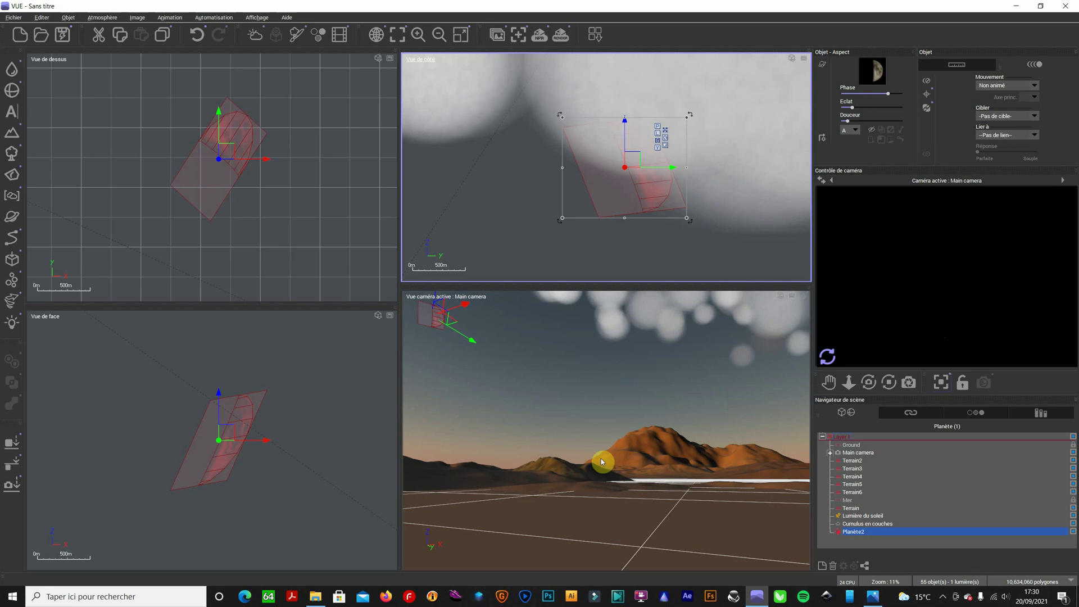
left_click(872, 596)
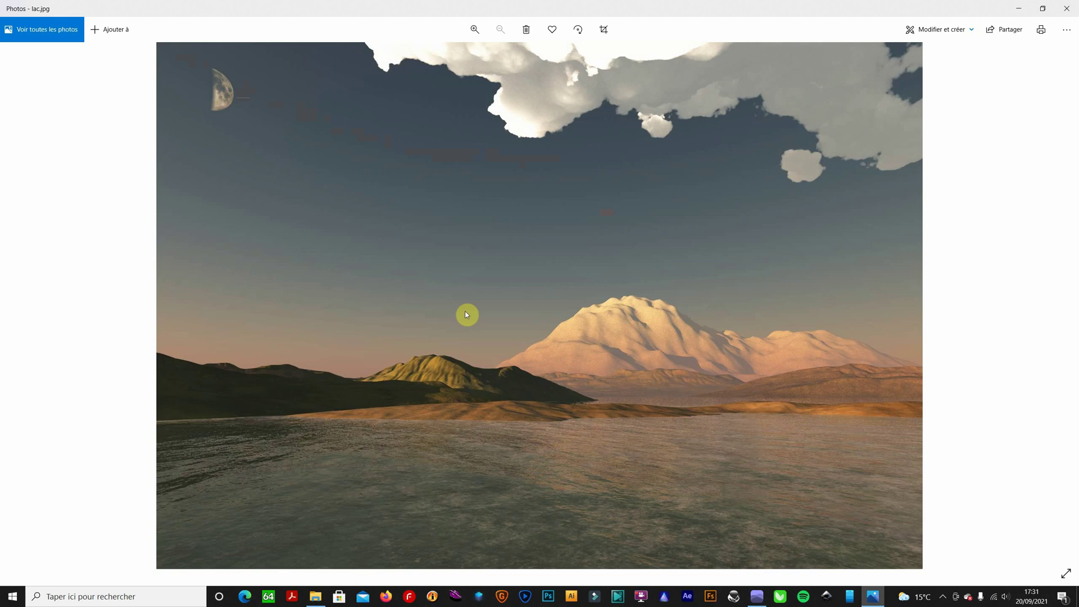